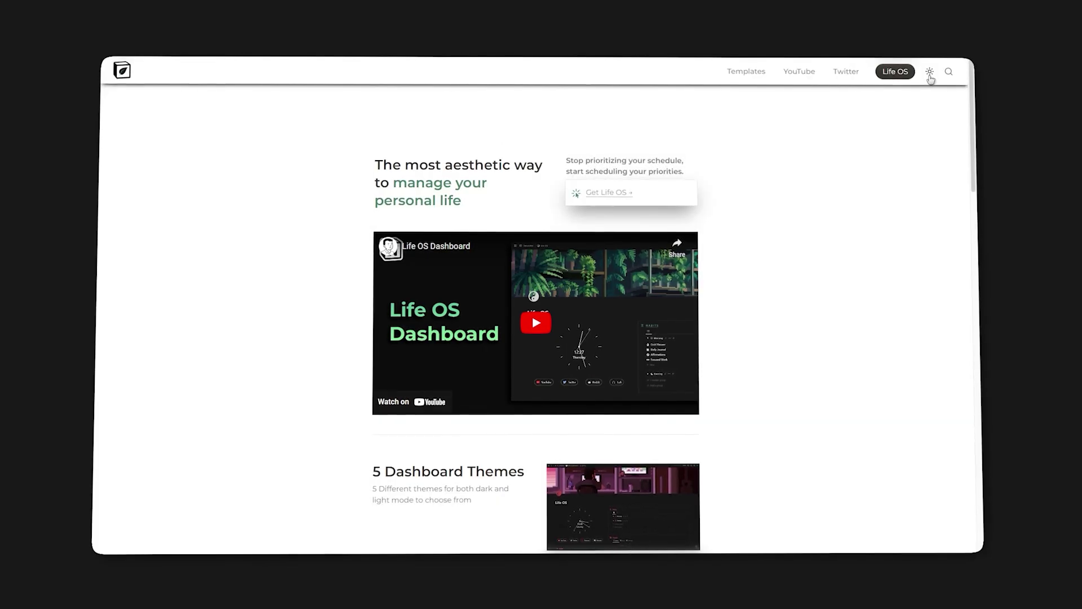
Turn the Life OS landing page to dark mode with the navbar toggle and scroll to the footer
{"action": "left_click", "coordinate": [930, 73]}
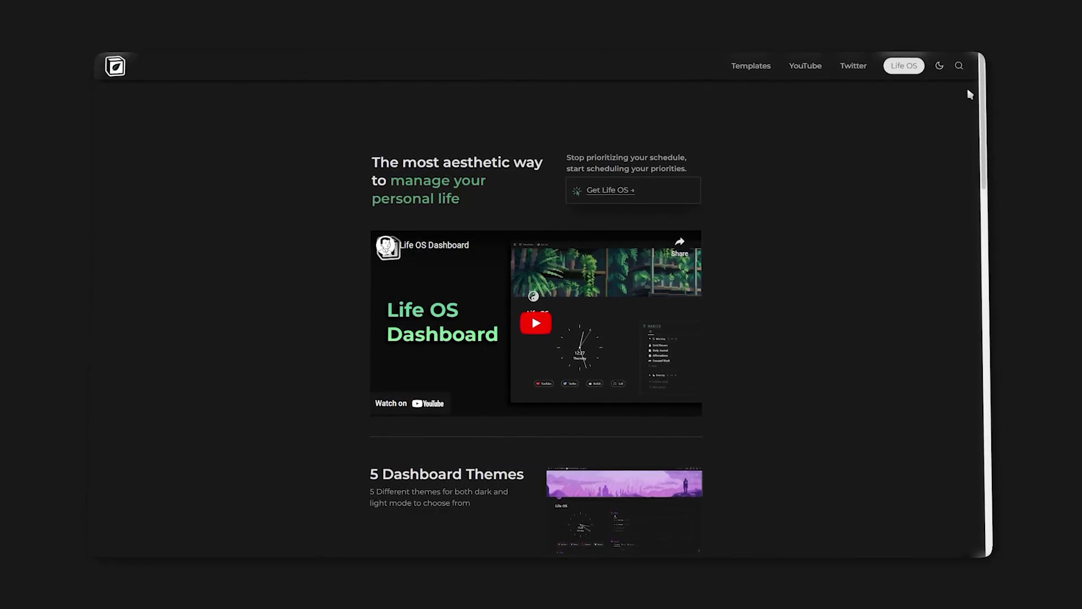
{"action": "scroll", "coordinate": [970, 96], "scroll_direction": "down", "scroll_amount": 8}
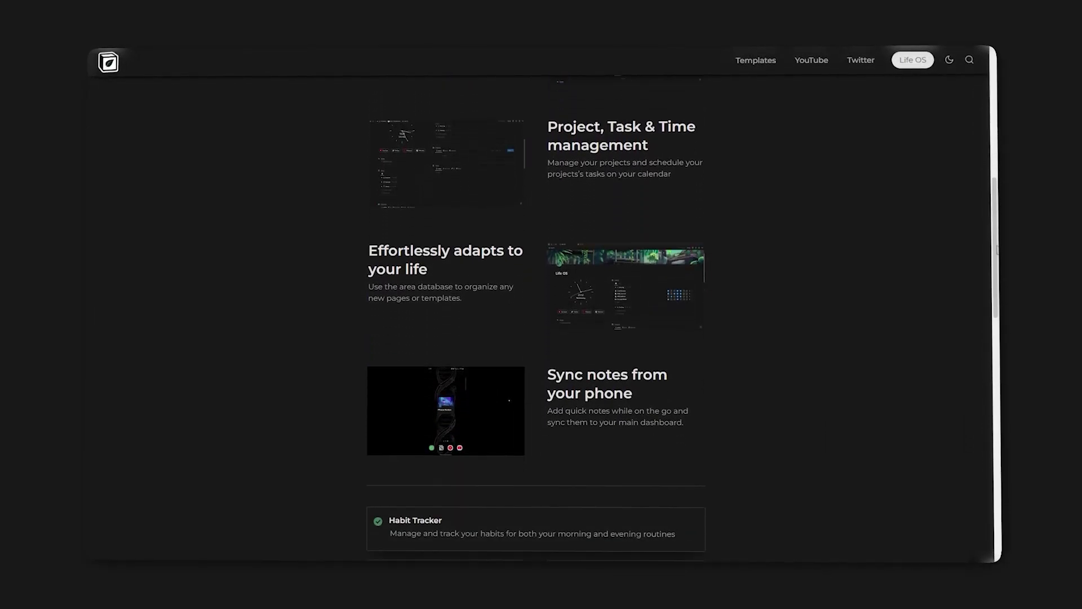
{"action": "scroll", "coordinate": [1005, 423], "scroll_direction": "down", "scroll_amount": 10}
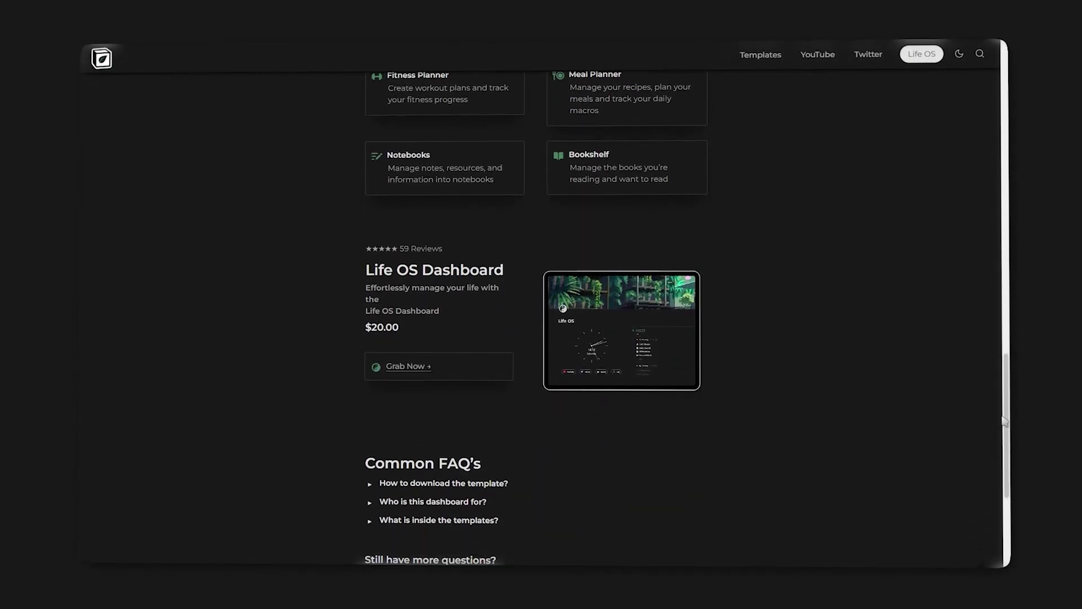
{"action": "scroll", "coordinate": [1005, 423], "scroll_direction": "down", "scroll_amount": 5}
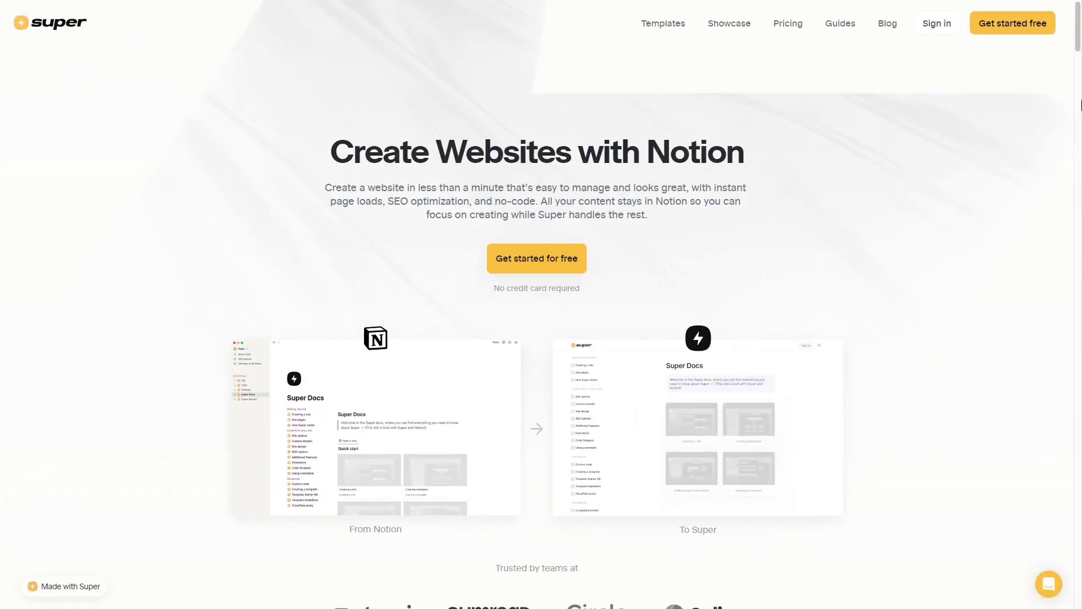
Sign in to Super, flip the dashboard theme to light and back to dark, and start a new site
{"action": "left_click", "coordinate": [936, 23]}
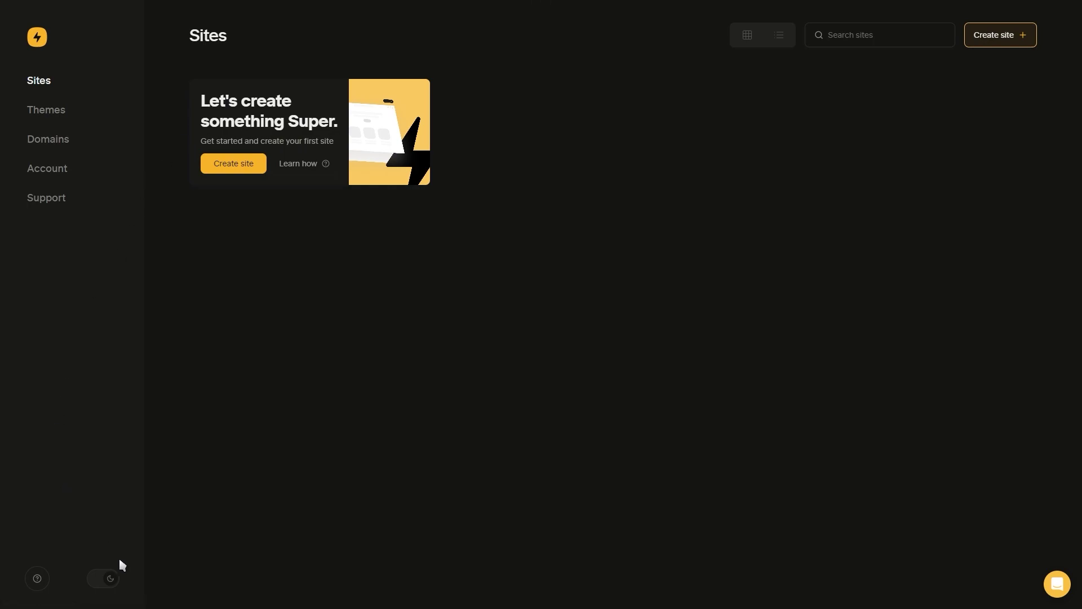
{"action": "left_click", "coordinate": [108, 580]}
{"action": "left_click", "coordinate": [107, 580]}
{"action": "left_click", "coordinate": [240, 169]}
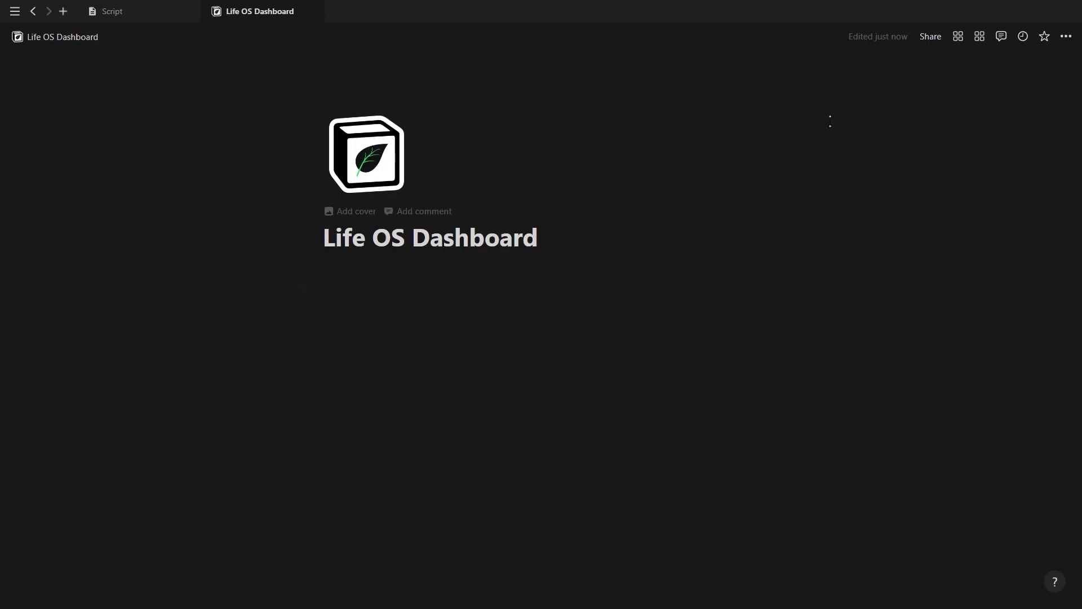
Share the Notion page to the web, paste its link as the Notion share URL, and create the site
{"action": "left_click", "coordinate": [930, 36]}
{"action": "left_click", "coordinate": [919, 213]}
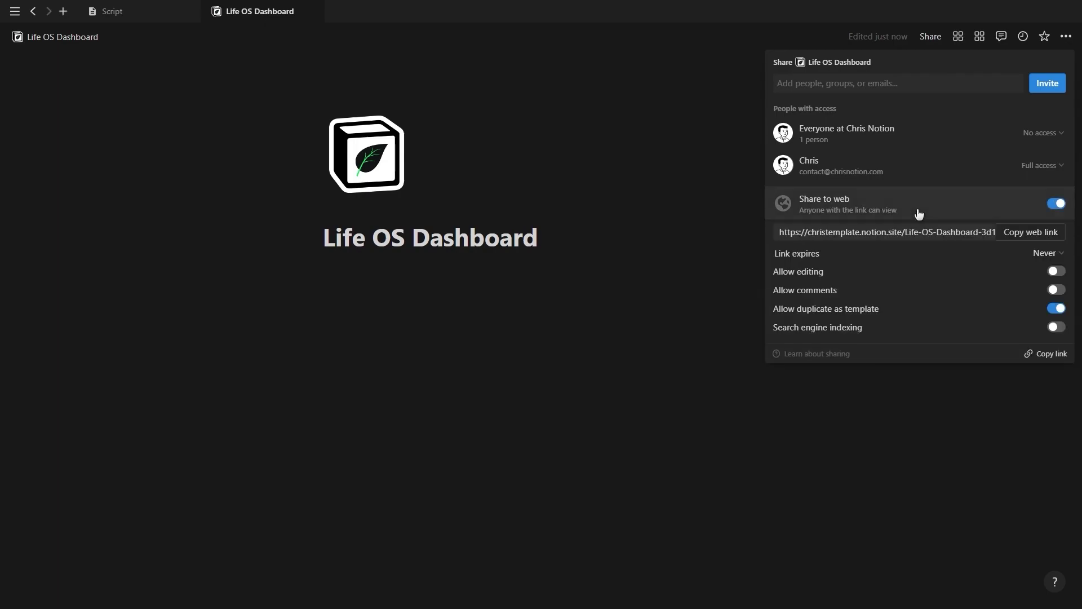
{"action": "left_click", "coordinate": [1031, 232]}
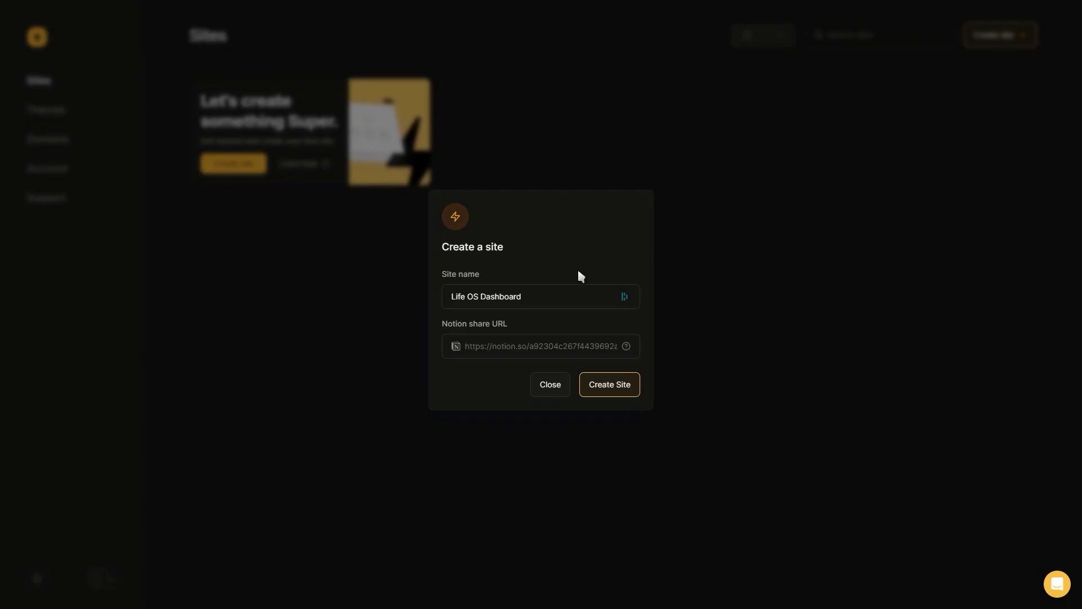
{"action": "left_click", "coordinate": [540, 346]}
{"action": "key", "text": "ctrl+v"}
{"action": "left_click", "coordinate": [610, 384]}
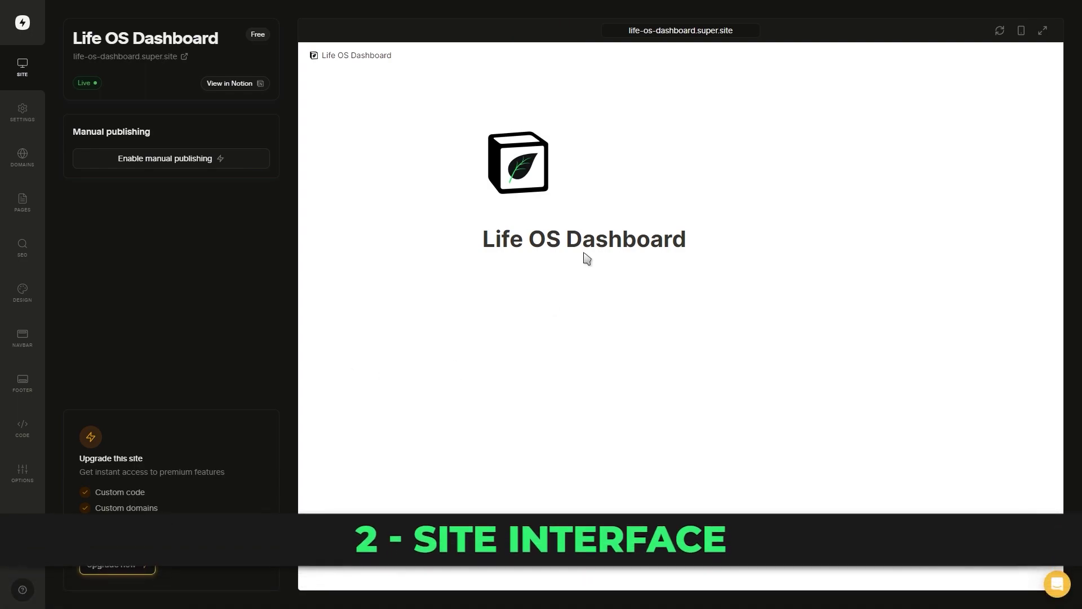
{"action": "left_click", "coordinate": [1042, 32]}
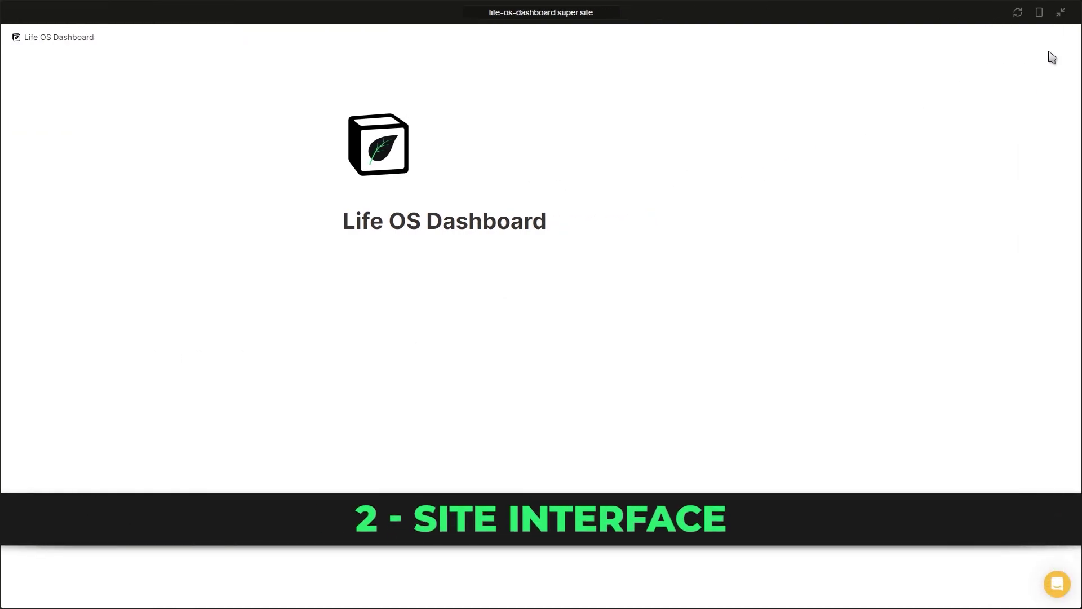
{"action": "left_click", "coordinate": [1060, 15]}
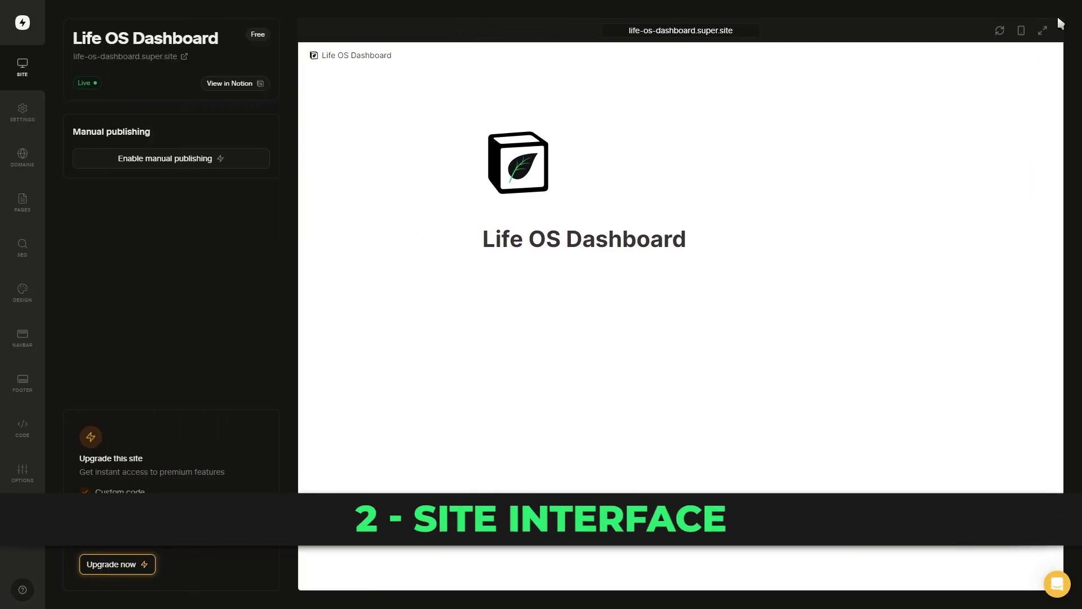
{"action": "left_click", "coordinate": [1021, 31]}
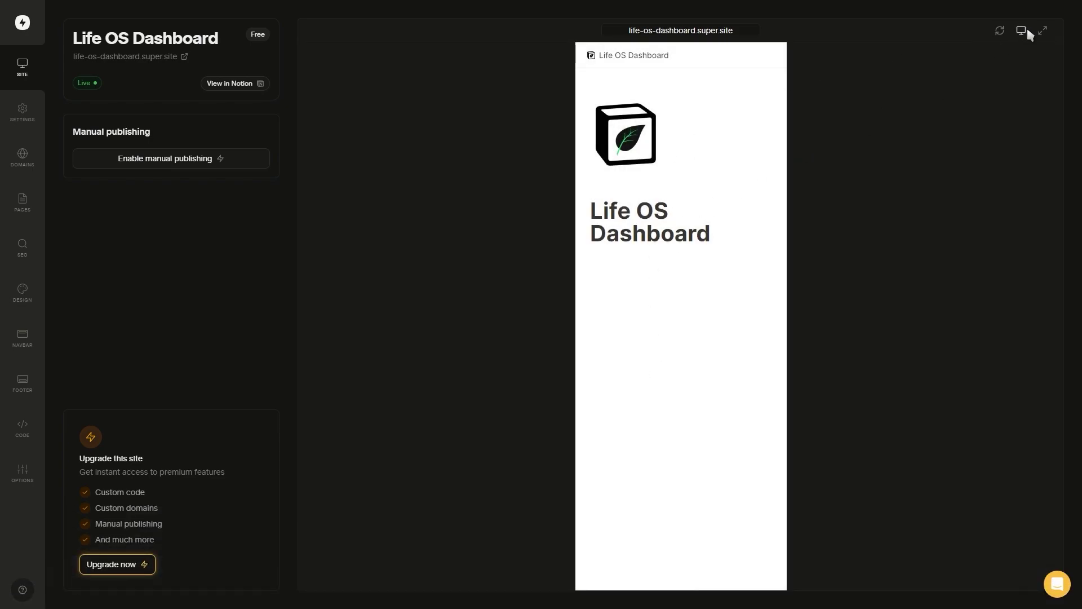
{"action": "left_click", "coordinate": [1026, 31]}
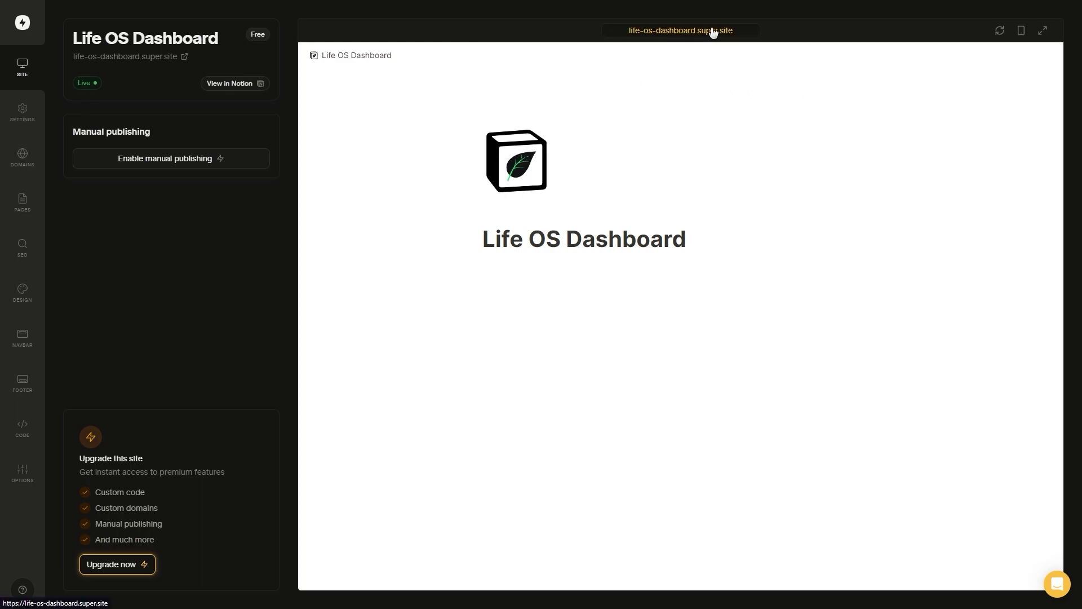
{"action": "left_click", "coordinate": [693, 33]}
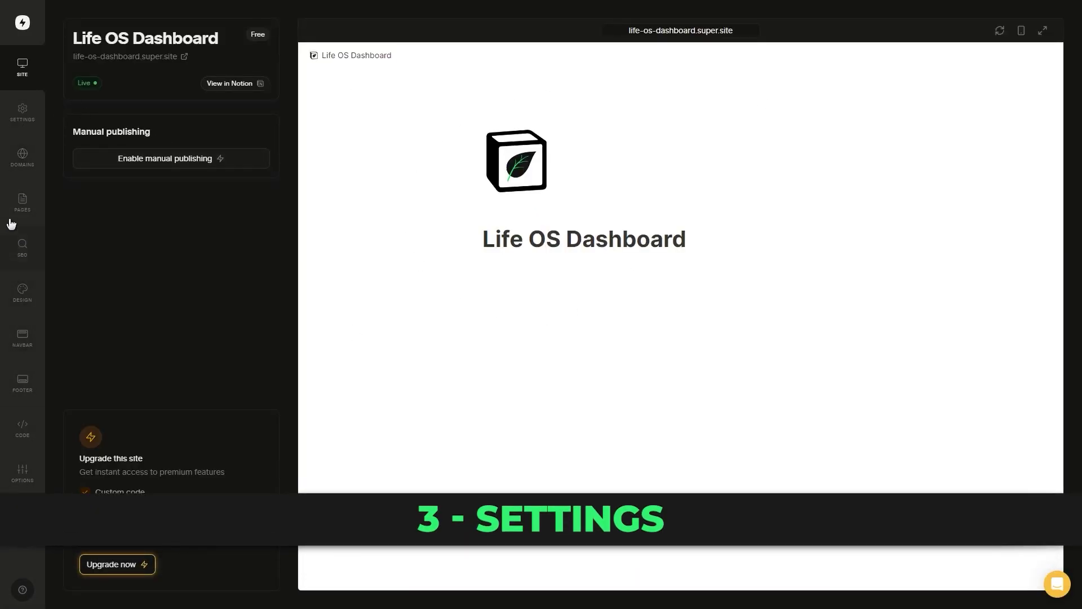
In Settings, upload the leaf-cube logo as the favicon, save, and keep English as site language
{"action": "left_click", "coordinate": [22, 114]}
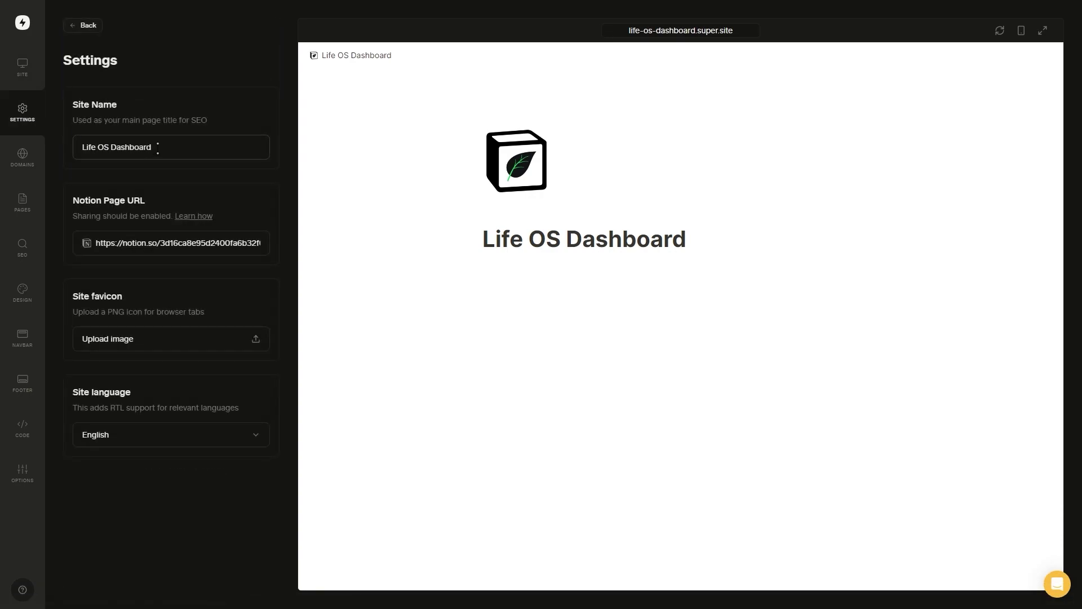
{"action": "left_click", "coordinate": [162, 147]}
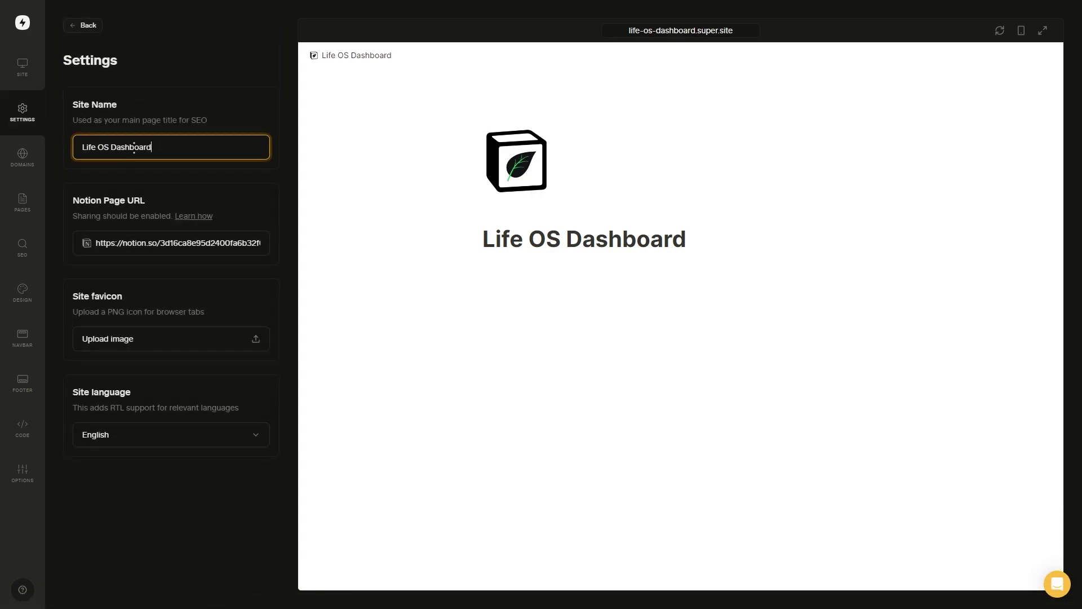
{"action": "left_click", "coordinate": [117, 243]}
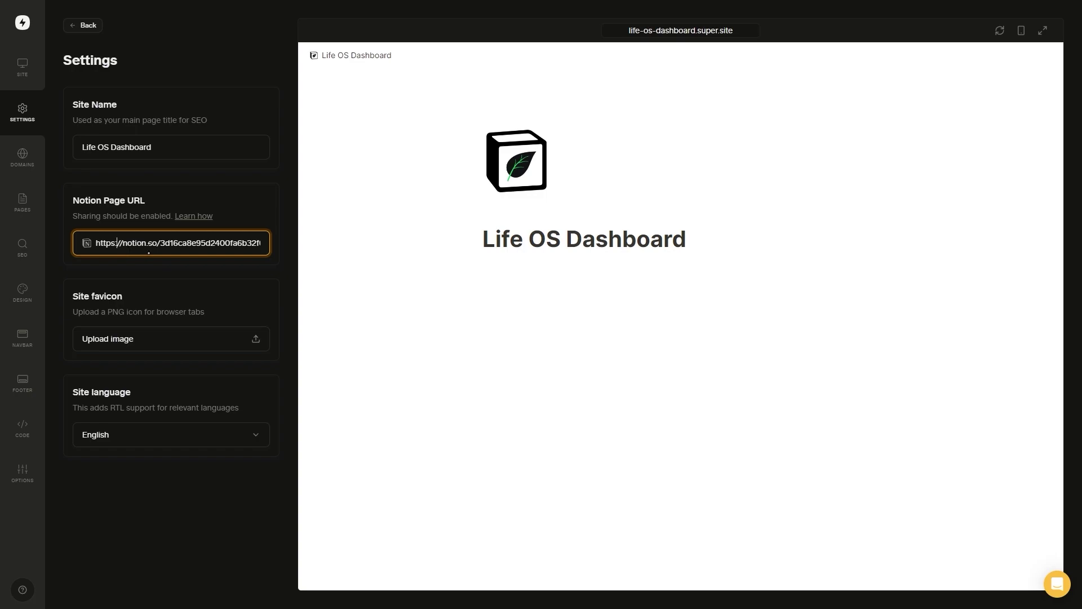
{"action": "left_click", "coordinate": [187, 340]}
{"action": "double_click", "coordinate": [206, 106]}
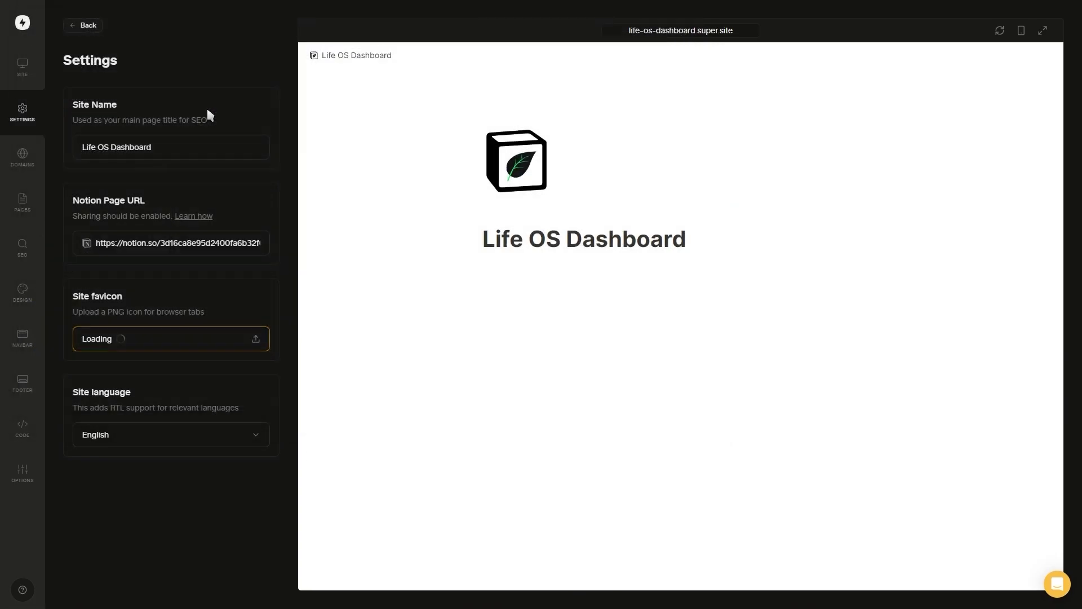
{"action": "left_click", "coordinate": [102, 26]}
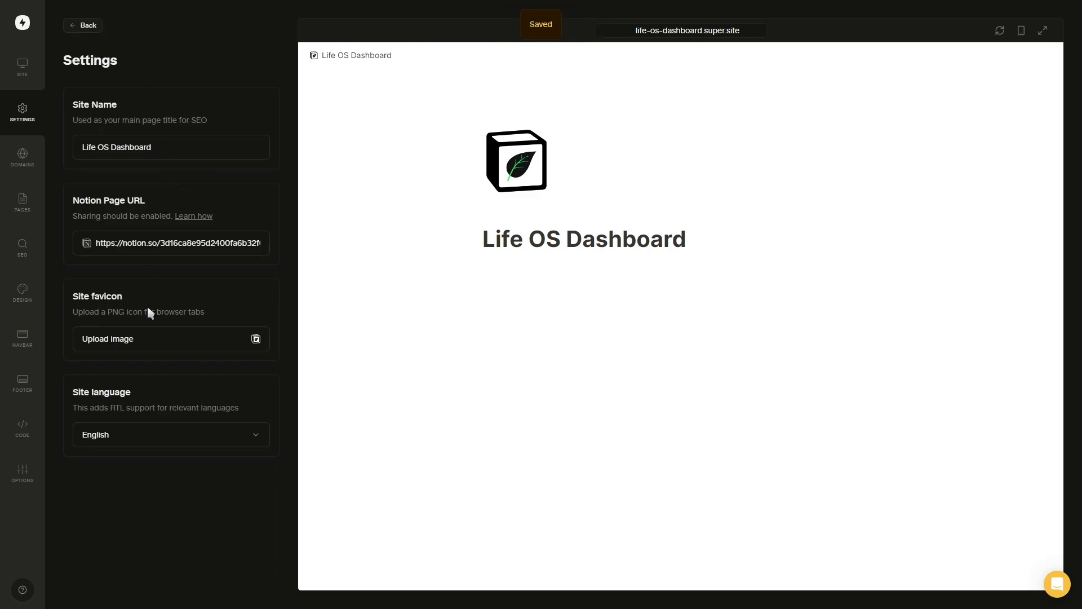
{"action": "left_click", "coordinate": [151, 439]}
{"action": "left_click", "coordinate": [142, 439]}
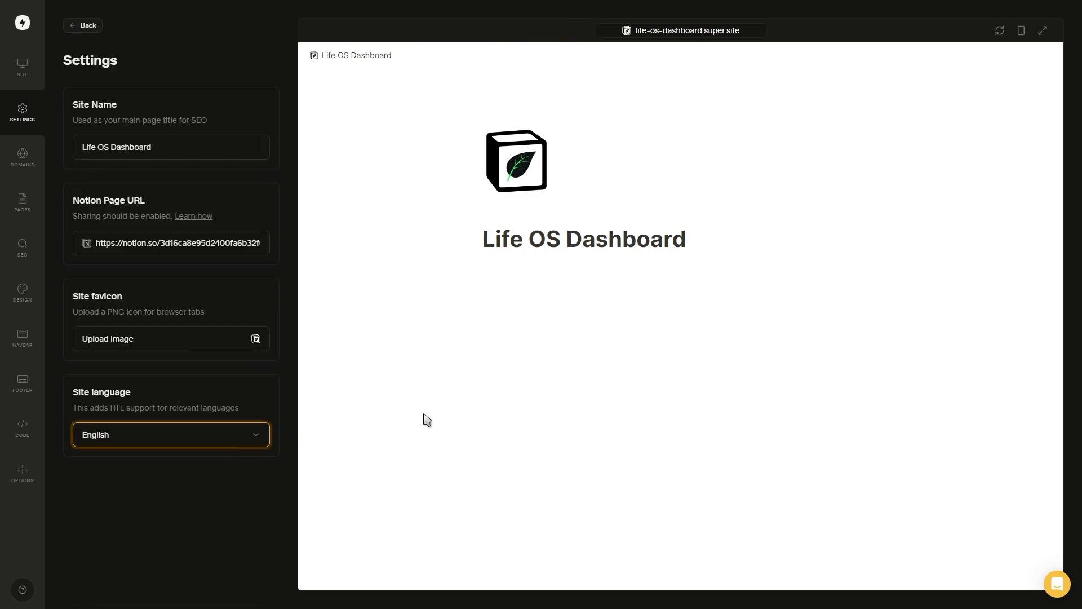
Upgrade to the personal plan and add lifeosdashboard.com as the site's custom domain
{"action": "left_click", "coordinate": [23, 161]}
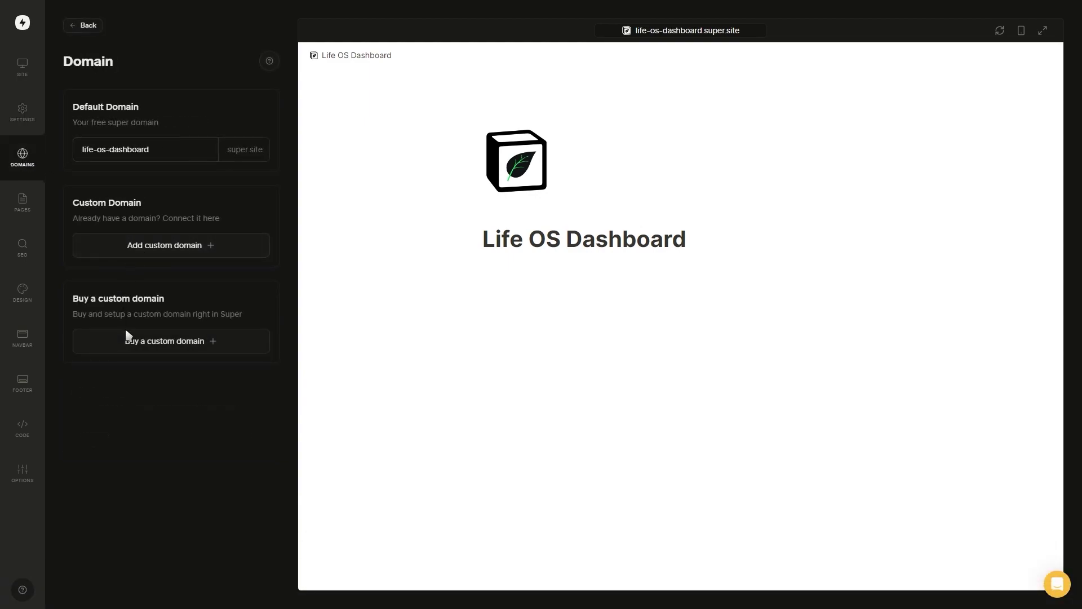
{"action": "left_click", "coordinate": [148, 250]}
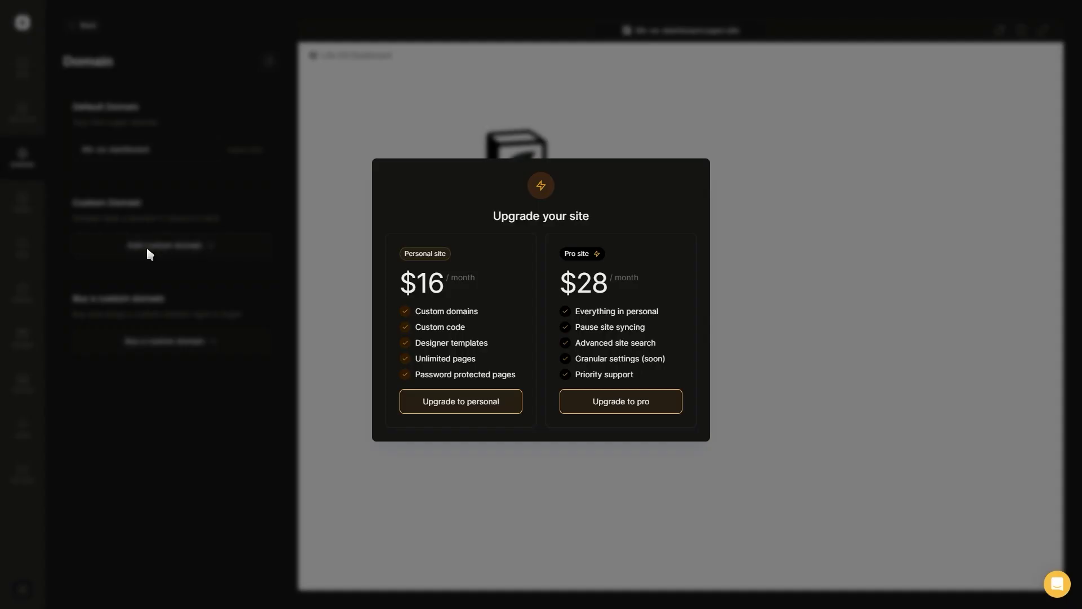
{"action": "left_click", "coordinate": [455, 412]}
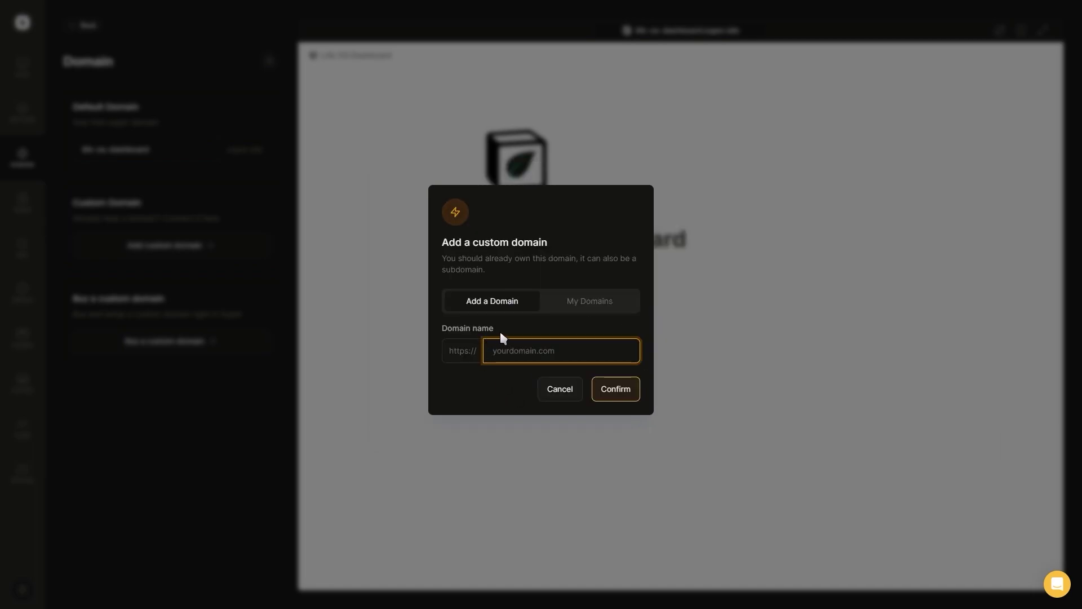
{"action": "left_click", "coordinate": [503, 307]}
{"action": "left_click", "coordinate": [498, 325]}
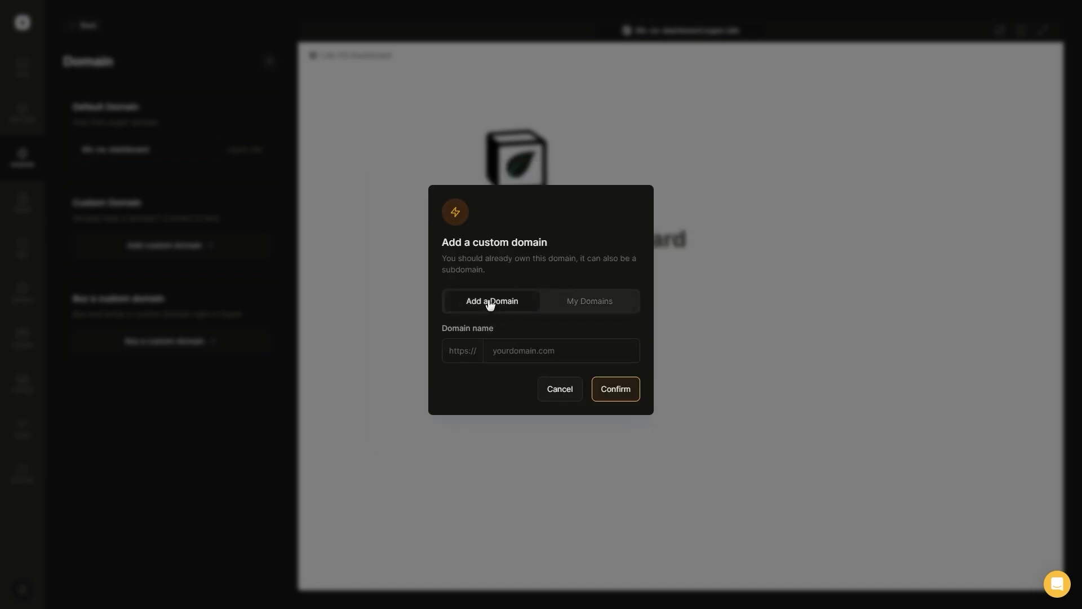
{"action": "left_click", "coordinate": [503, 356]}
{"action": "left_click", "coordinate": [514, 352]}
{"action": "type", "text": "lifeosdashboard.com"}
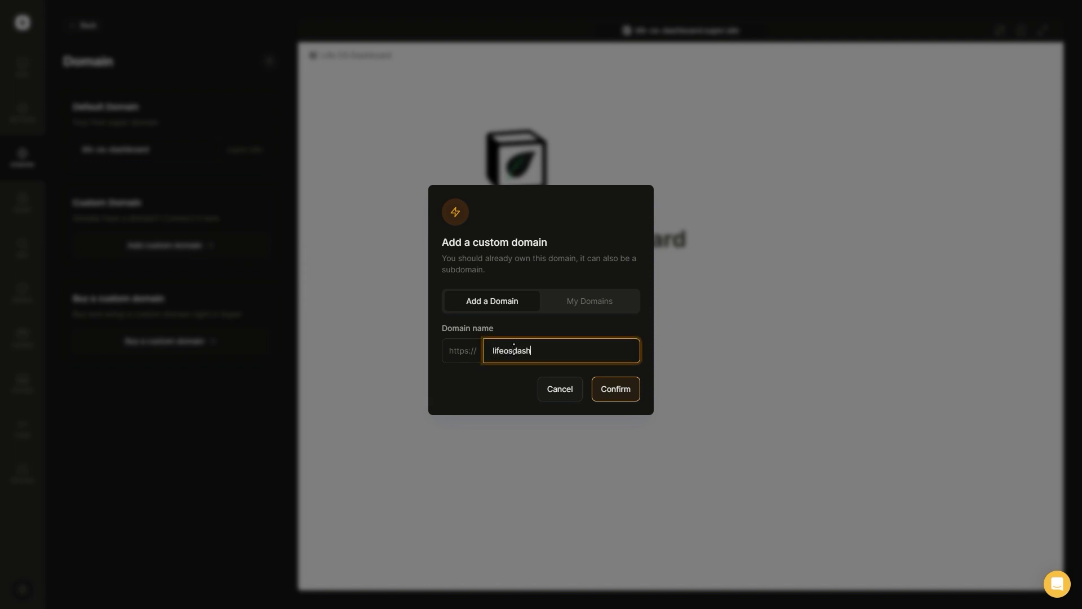
{"action": "left_click", "coordinate": [611, 391]}
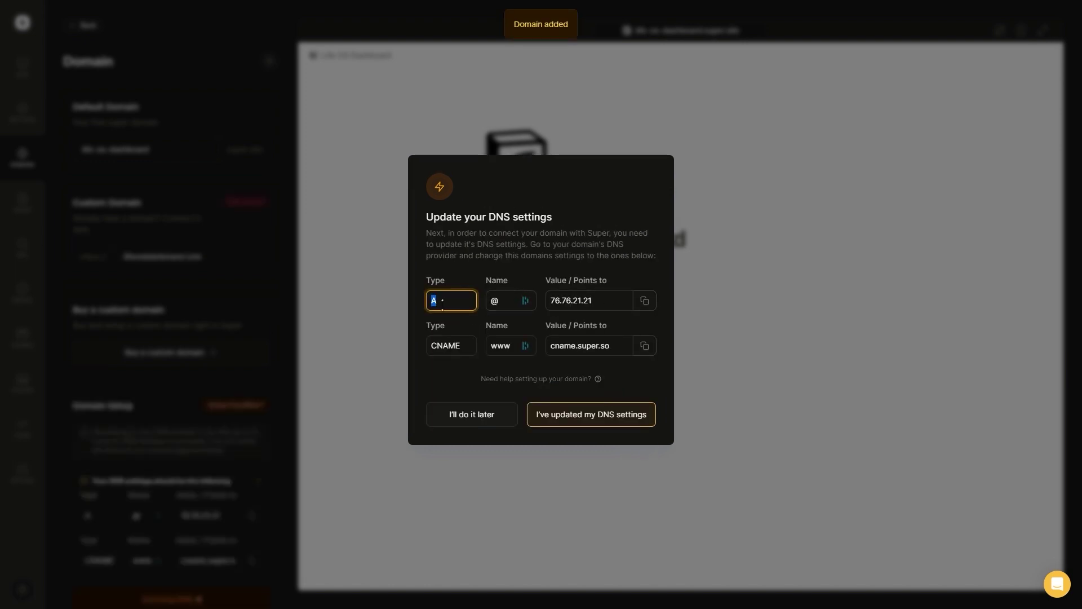
Copy the A record address 76.76.21.21 and bring up the domain's advanced DNS records
{"action": "left_click", "coordinate": [645, 301]}
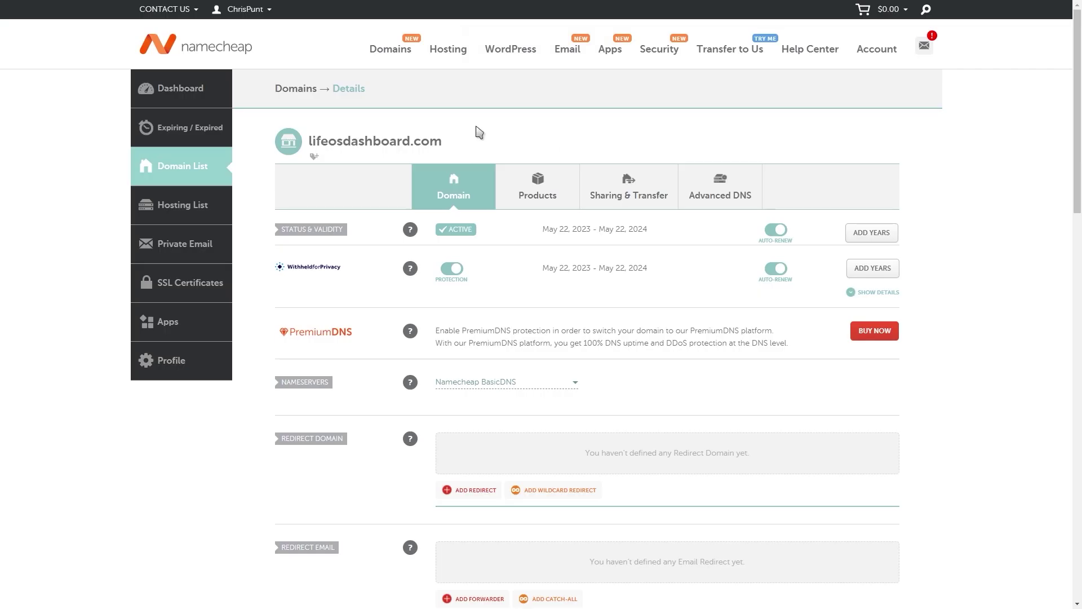
{"action": "mouse_move", "coordinate": [454, 145]}
{"action": "left_mouse_down"}
{"action": "mouse_move", "coordinate": [312, 142]}
{"action": "mouse_move", "coordinate": [457, 148]}
{"action": "left_mouse_up"}
{"action": "left_click", "coordinate": [723, 188]}
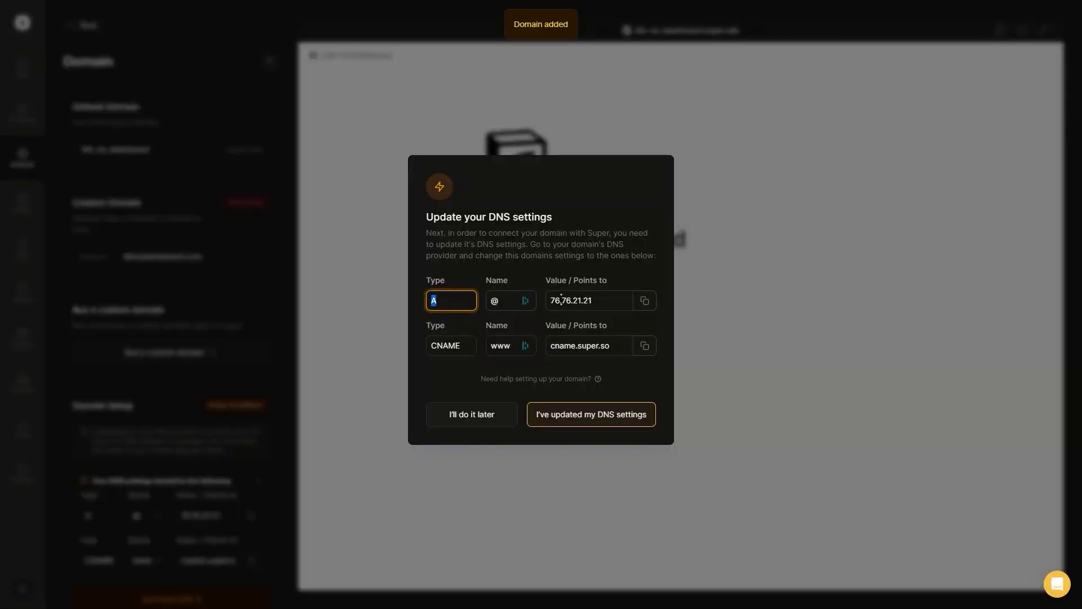
Add and save an A record with host @ pointing to 76.76.21.21
{"action": "left_click", "coordinate": [646, 301]}
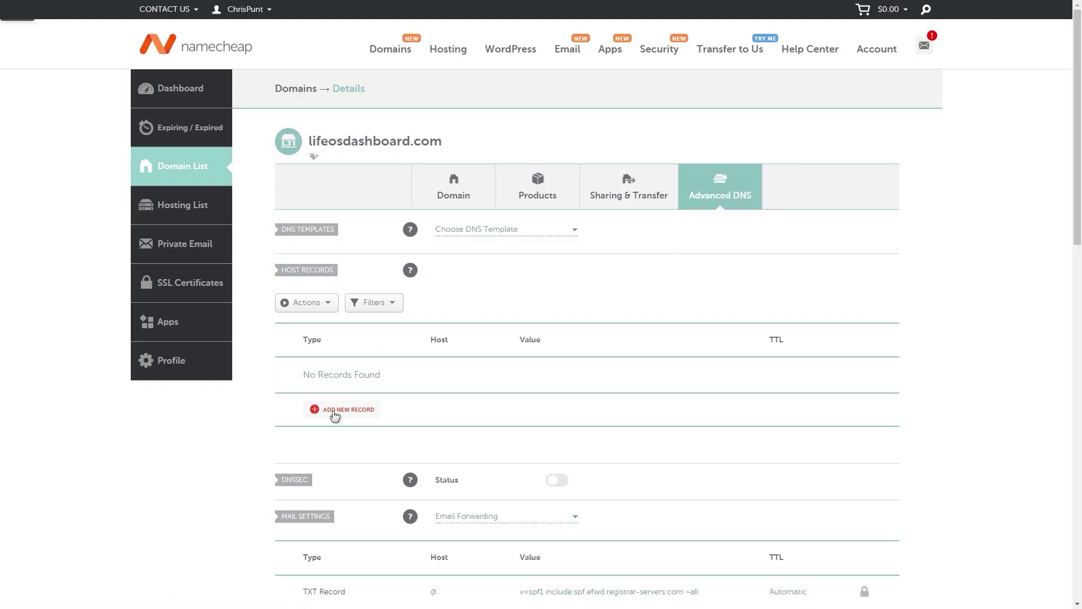
{"action": "left_click", "coordinate": [335, 410]}
{"action": "scroll", "coordinate": [335, 410], "scroll_direction": "down", "scroll_amount": 4}
{"action": "left_click", "coordinate": [355, 163]}
{"action": "left_click", "coordinate": [452, 144]}
{"action": "type", "text": "@"}
{"action": "left_click", "coordinate": [538, 144]}
{"action": "key", "text": "ctrl+v"}
{"action": "left_click", "coordinate": [862, 146]}
Add and save a CNAME record with host www pointing to cname.super.so
{"action": "scroll", "coordinate": [944, 226], "scroll_direction": "up", "scroll_amount": 3}
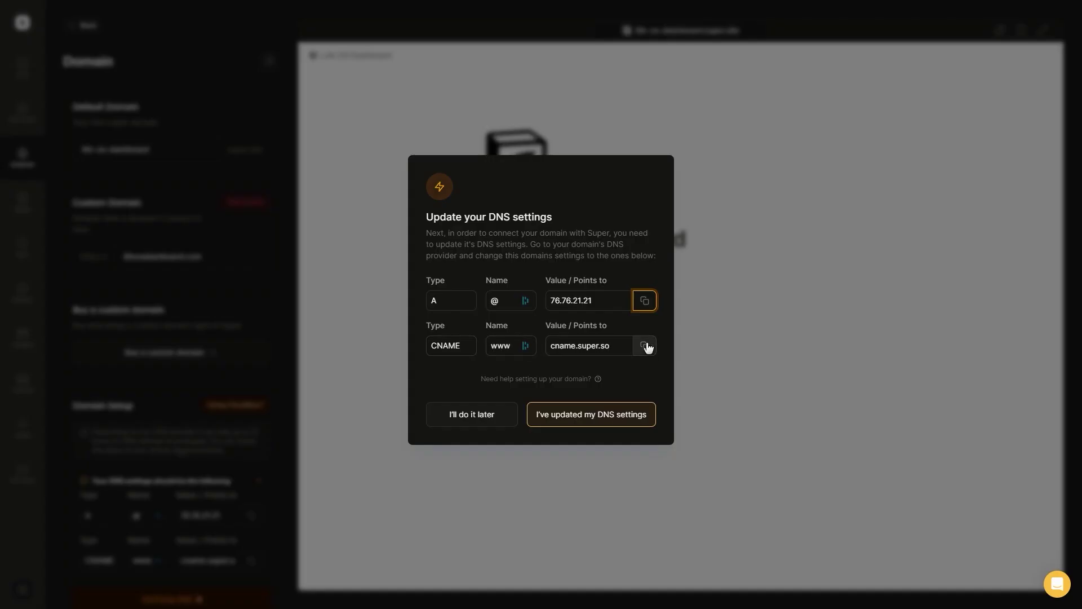
{"action": "left_click", "coordinate": [645, 346]}
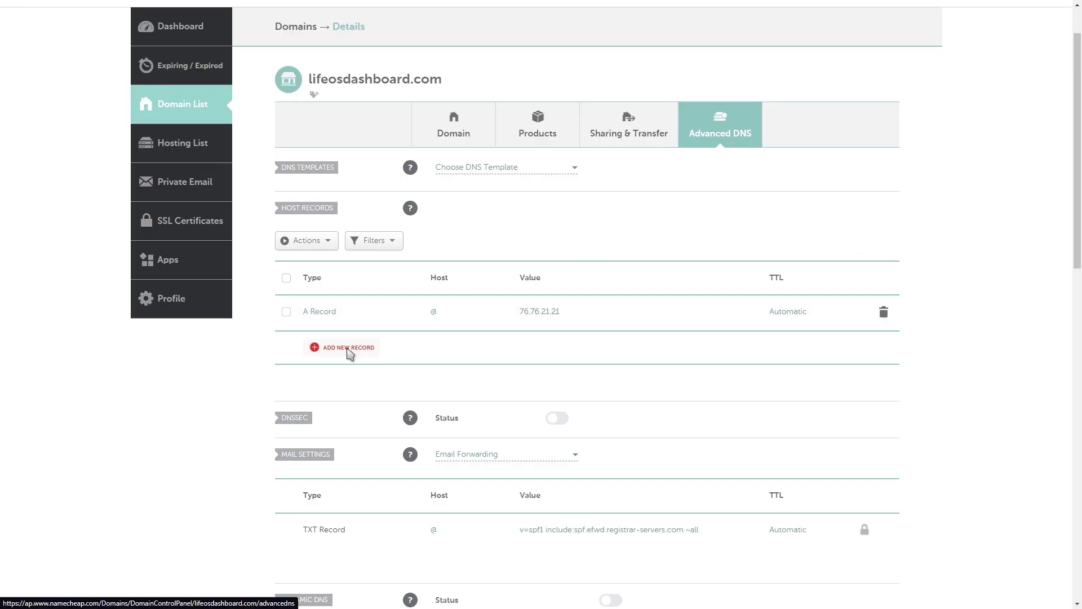
{"action": "left_click", "coordinate": [347, 348]}
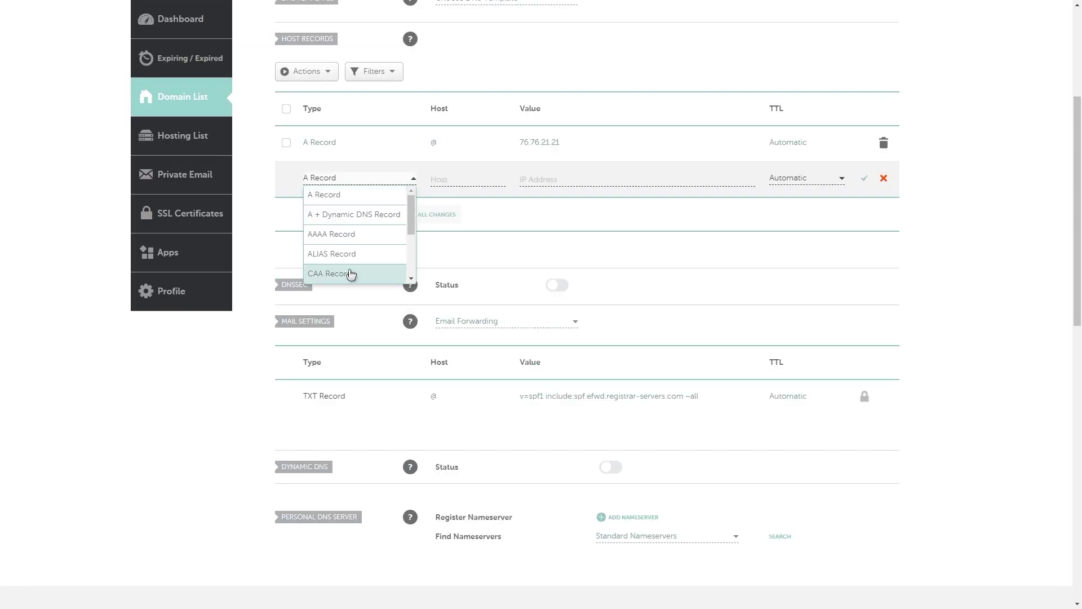
{"action": "scroll", "coordinate": [349, 262], "scroll_direction": "down", "scroll_amount": 2}
{"action": "left_click", "coordinate": [350, 244]}
{"action": "left_click", "coordinate": [443, 178]}
{"action": "type", "text": "www"}
{"action": "left_click", "coordinate": [548, 180]}
{"action": "key", "text": "ctrl+v"}
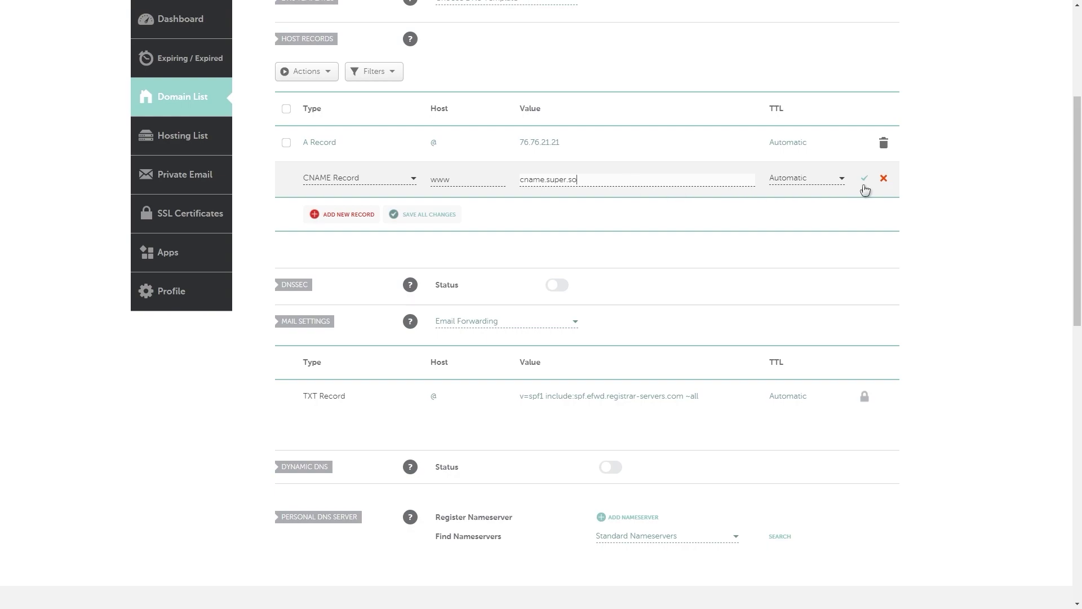
{"action": "left_click", "coordinate": [864, 178]}
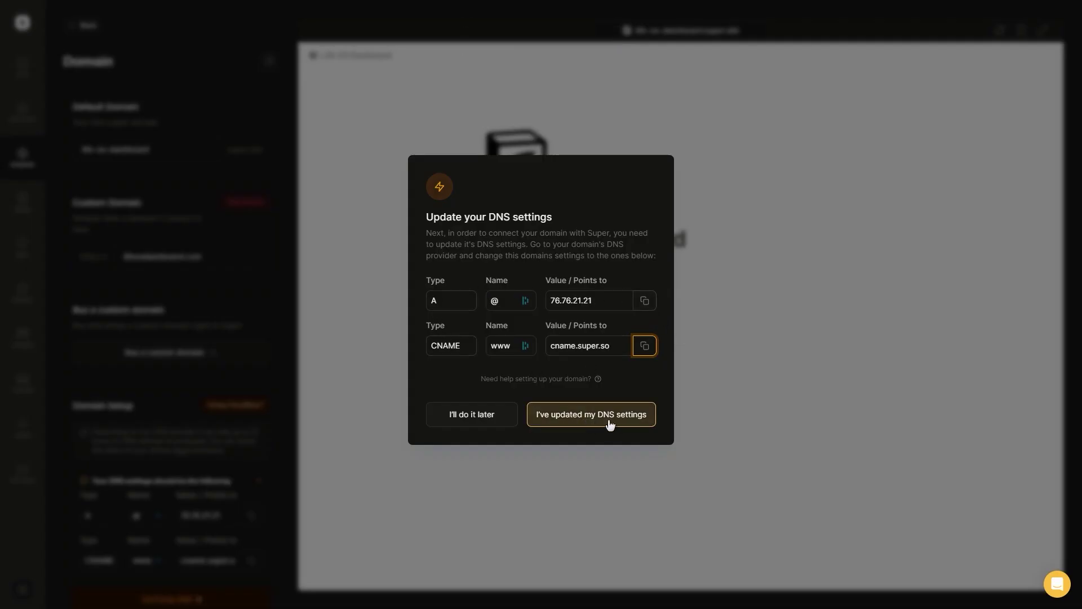
Confirm the DNS settings were updated and wait for lifeosdashboard.com to show as connected
{"action": "left_click", "coordinate": [591, 422]}
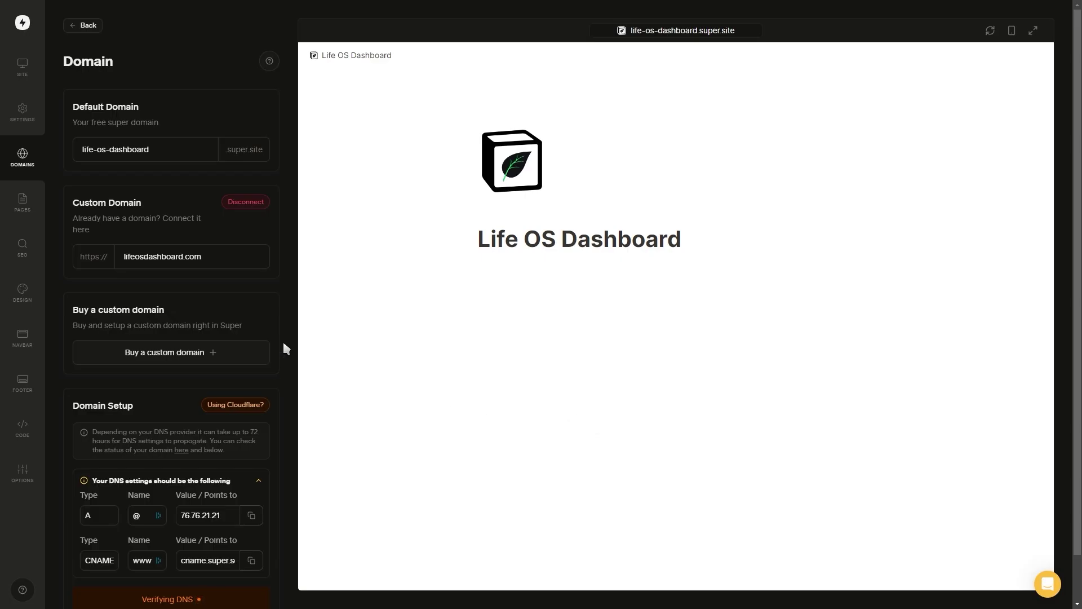
{"action": "scroll", "coordinate": [285, 348], "scroll_direction": "down", "scroll_amount": 1}
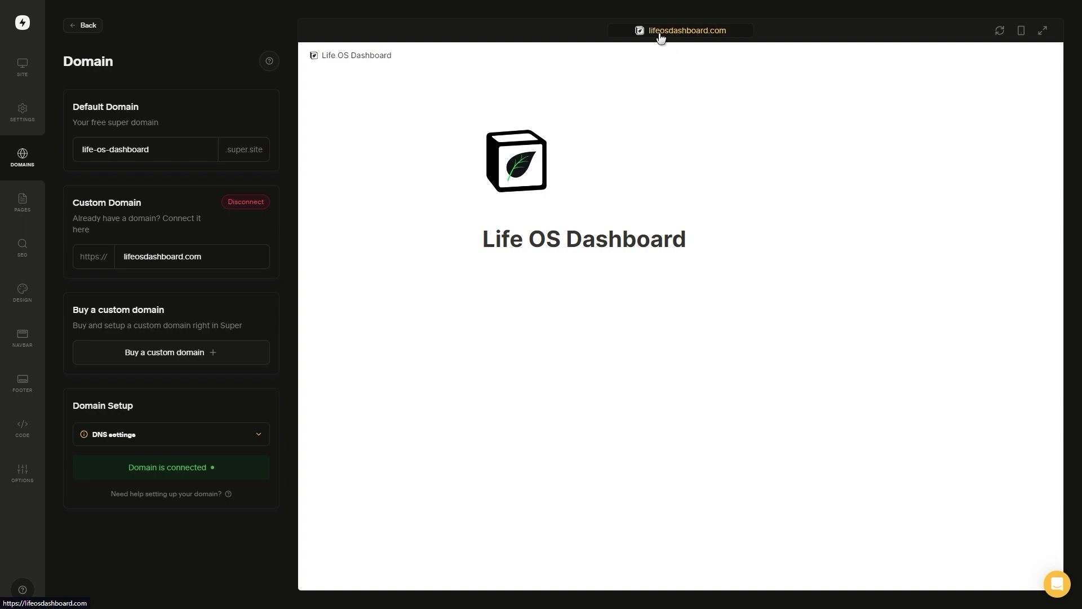
Add a new-page page from the Notion 'New page' web link and open it in the preview
{"action": "left_click", "coordinate": [20, 206]}
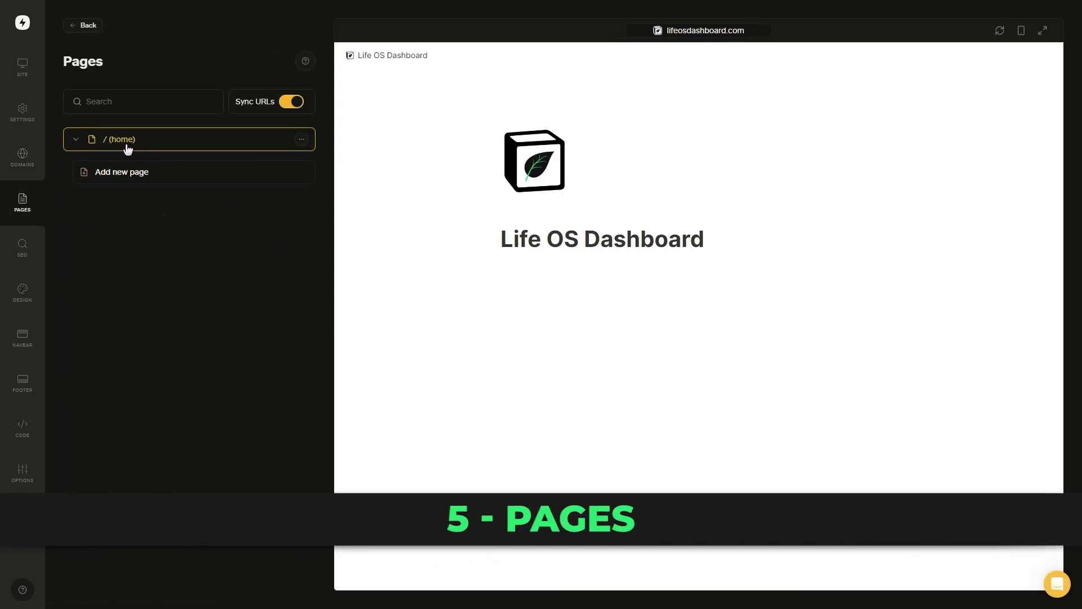
{"action": "left_click", "coordinate": [125, 174]}
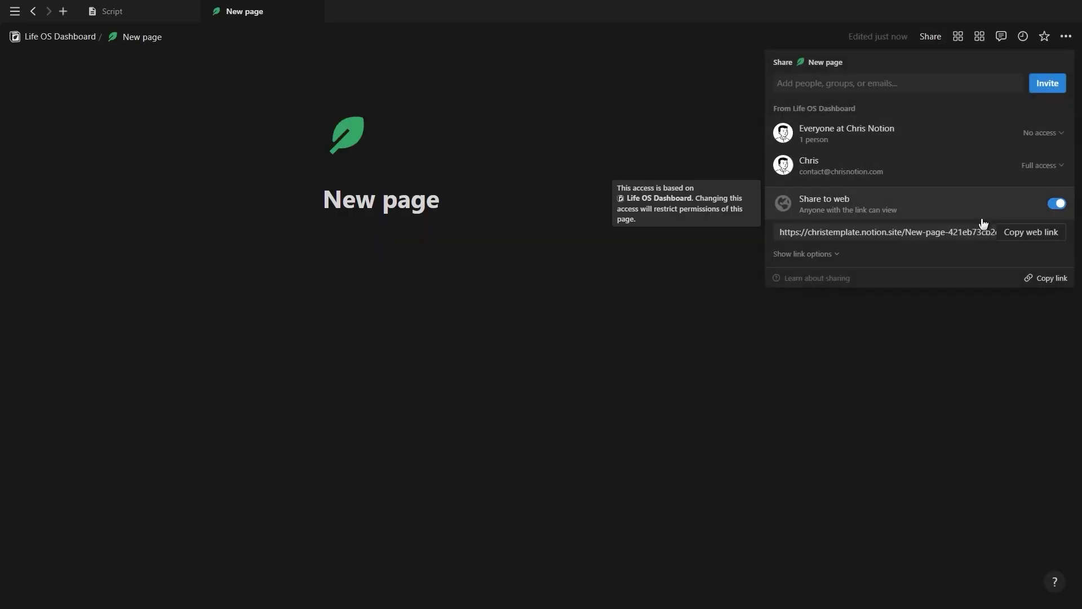
{"action": "left_click", "coordinate": [1031, 231]}
{"action": "left_click", "coordinate": [648, 262]}
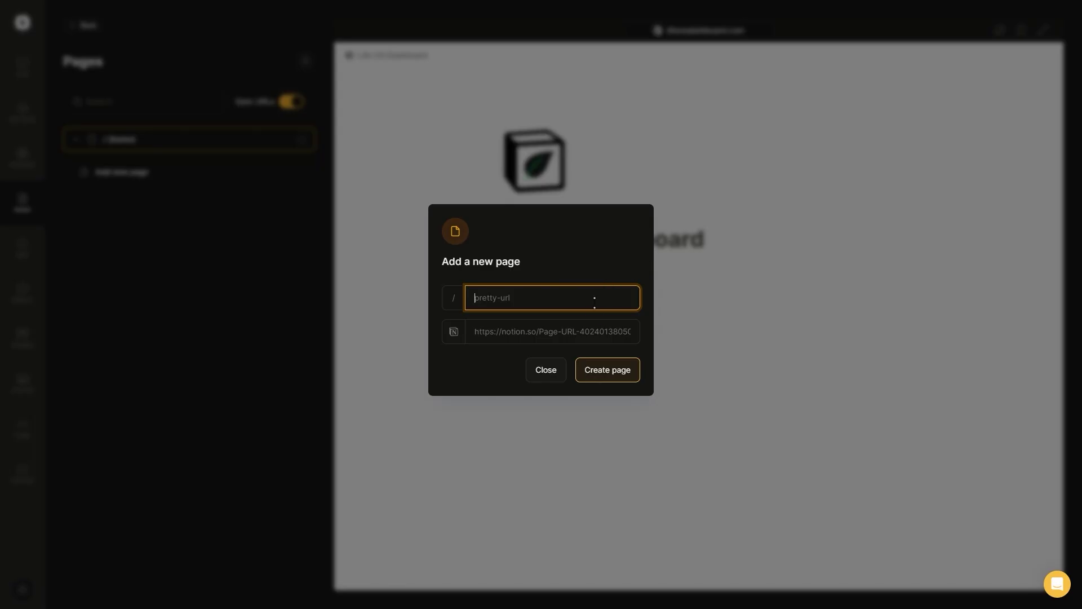
{"action": "left_click", "coordinate": [580, 330]}
{"action": "key", "text": "ctrl+v"}
{"action": "left_click", "coordinate": [550, 296]}
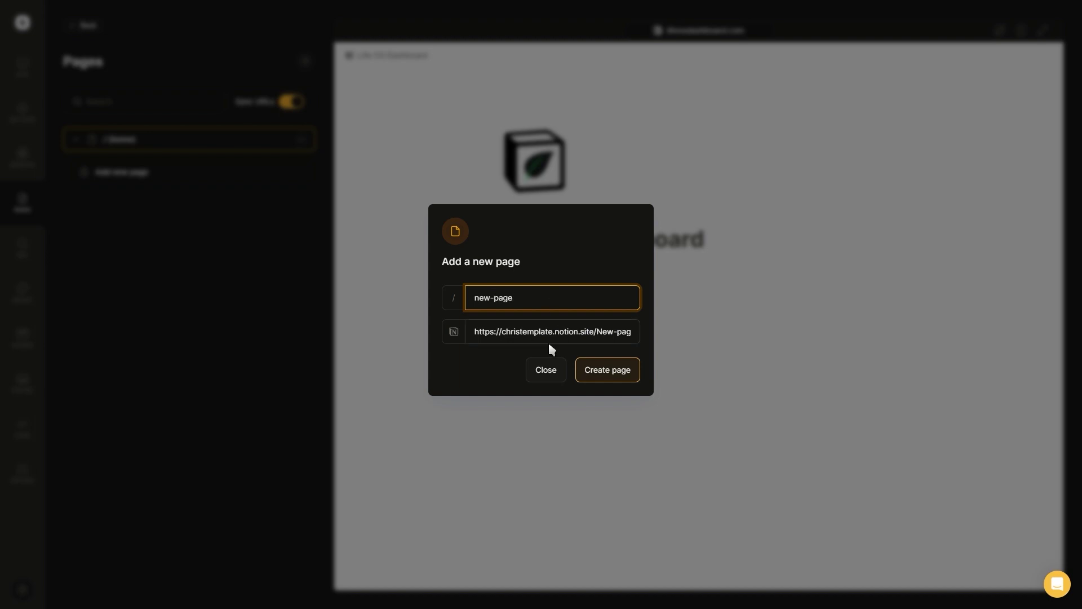
{"action": "left_click", "coordinate": [625, 379]}
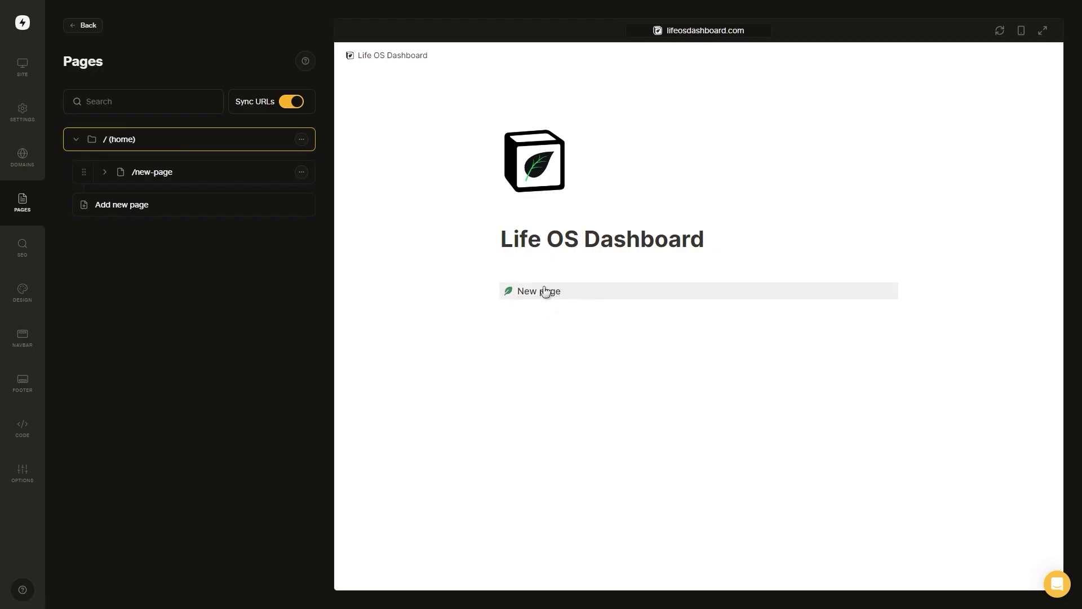
{"action": "left_click", "coordinate": [567, 297]}
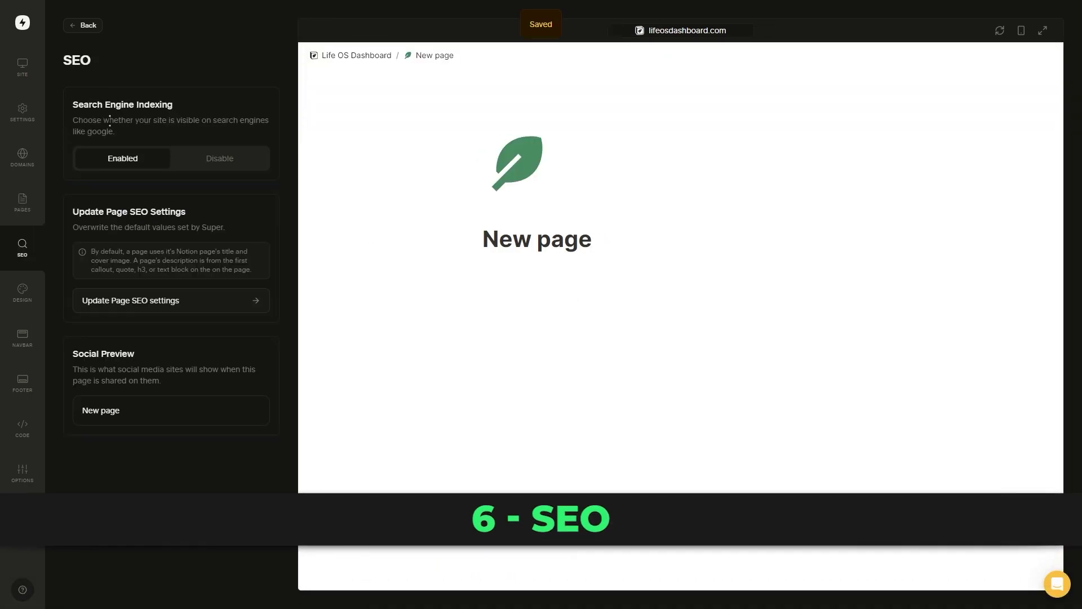
Review the /new-page SEO title and description overrides, then return to the main SEO settings
{"action": "left_click", "coordinate": [135, 300]}
{"action": "left_click", "coordinate": [136, 169]}
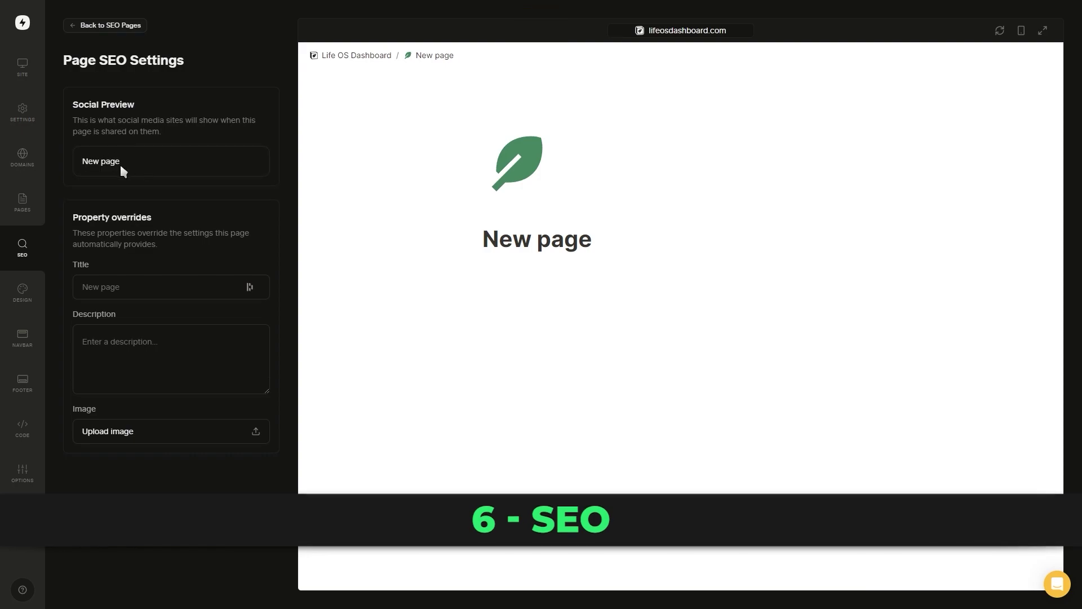
{"action": "left_click", "coordinate": [111, 288]}
{"action": "left_click", "coordinate": [165, 370]}
{"action": "left_click", "coordinate": [71, 27]}
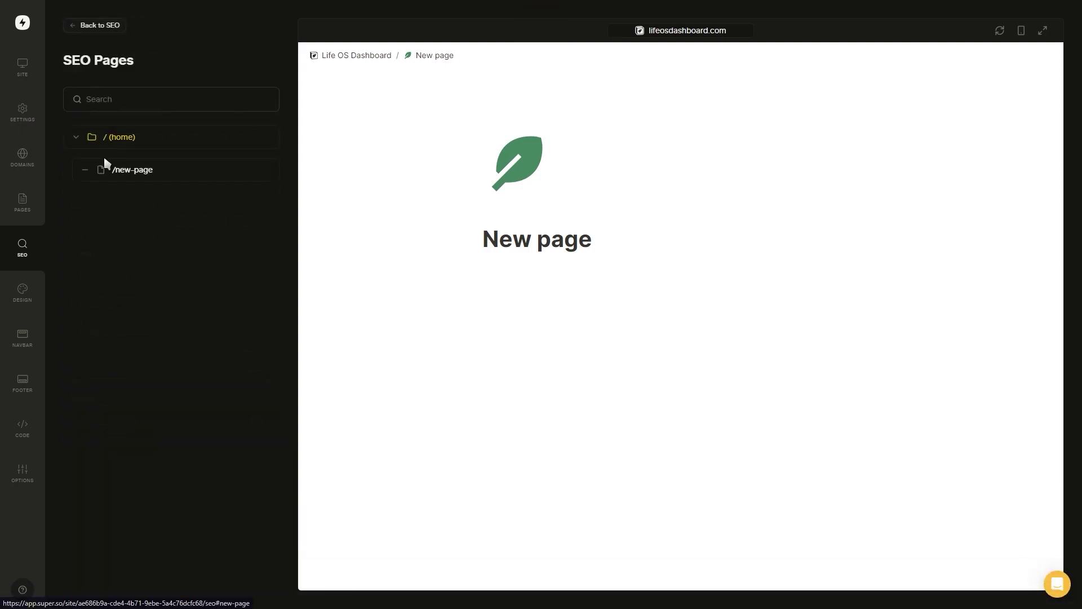
{"action": "left_click", "coordinate": [82, 28]}
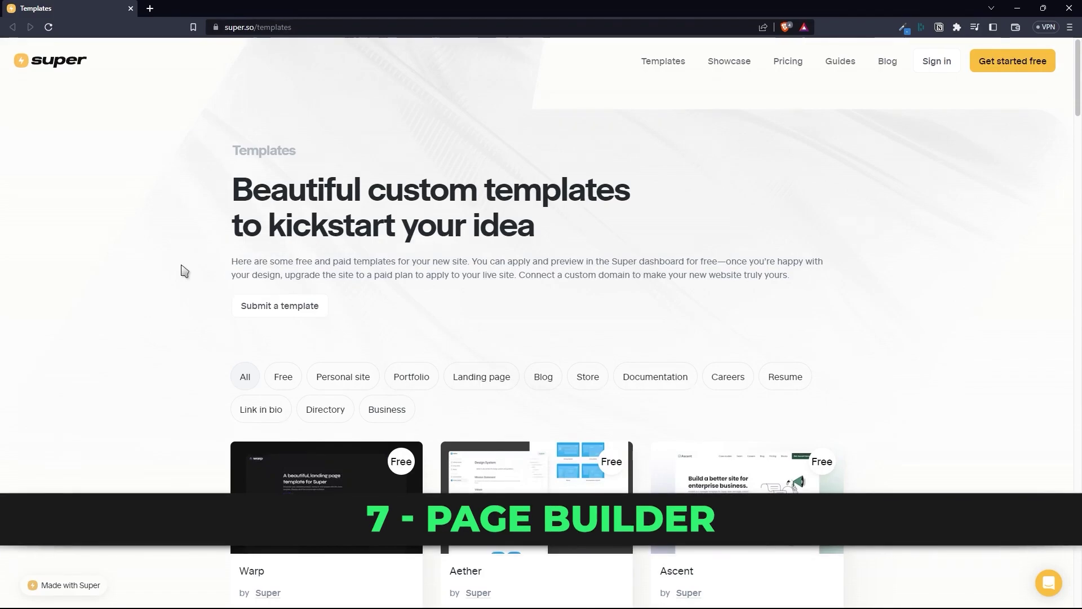
Browse the Super templates gallery
{"action": "left_click", "coordinate": [257, 28]}
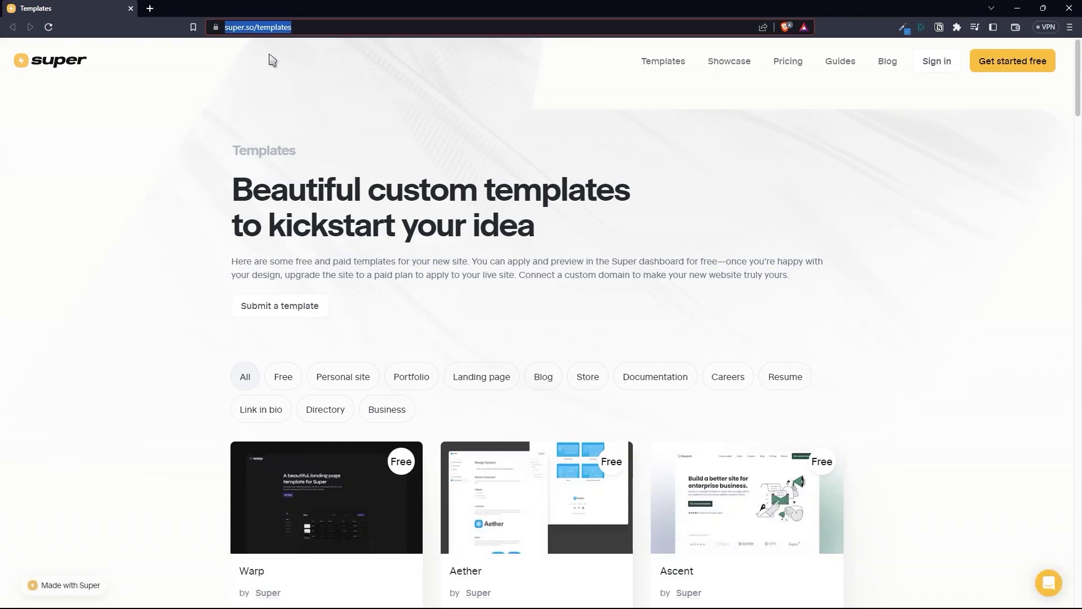
{"action": "left_click", "coordinate": [270, 60]}
{"action": "scroll", "coordinate": [282, 451], "scroll_direction": "down", "scroll_amount": 5}
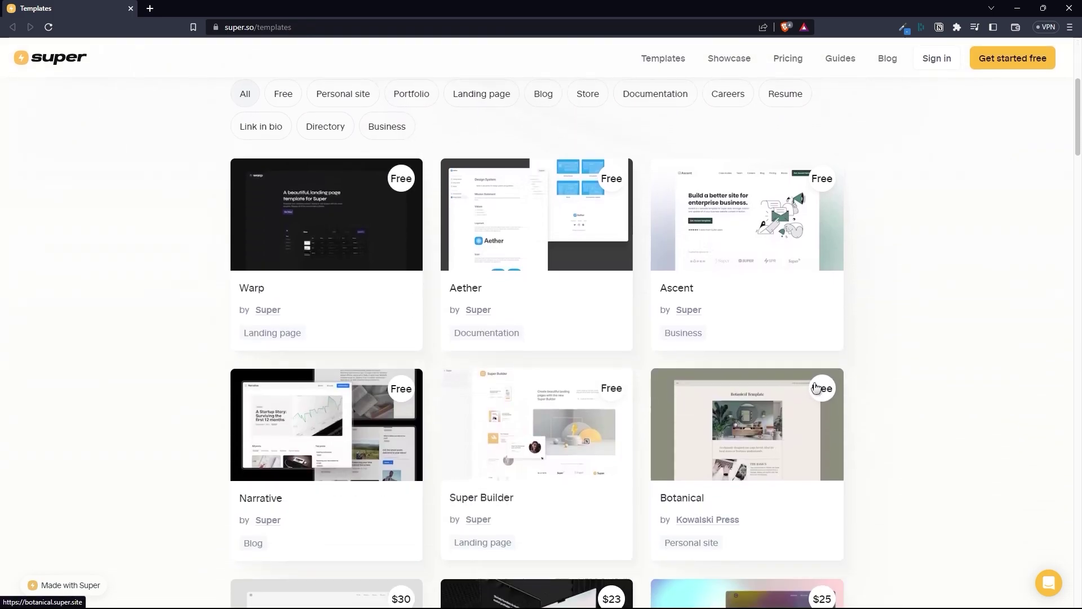
{"action": "scroll", "coordinate": [370, 366], "scroll_direction": "down", "scroll_amount": 5}
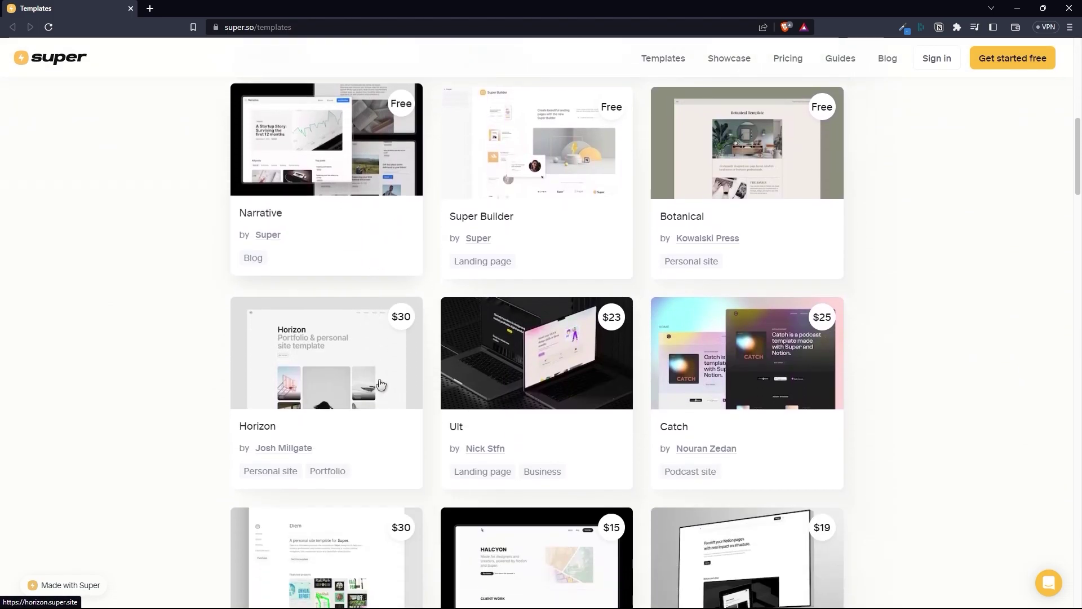
{"action": "scroll", "coordinate": [580, 241], "scroll_direction": "up", "scroll_amount": 3}
Open the Super Builder page and scroll through its component categories
{"action": "left_click", "coordinate": [555, 324]}
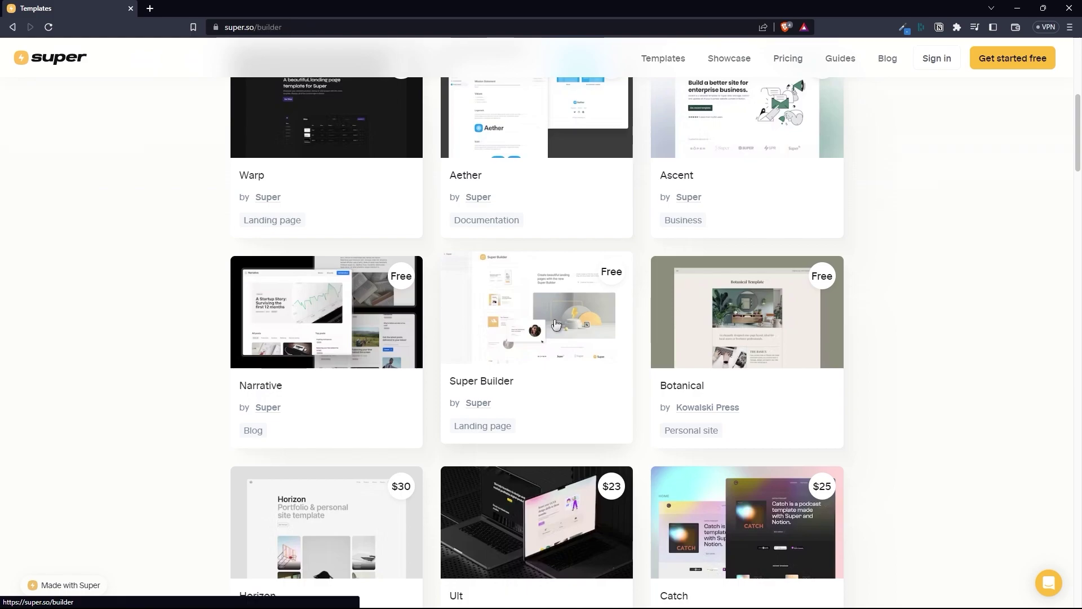
{"action": "scroll", "coordinate": [554, 320], "scroll_direction": "down", "scroll_amount": 5}
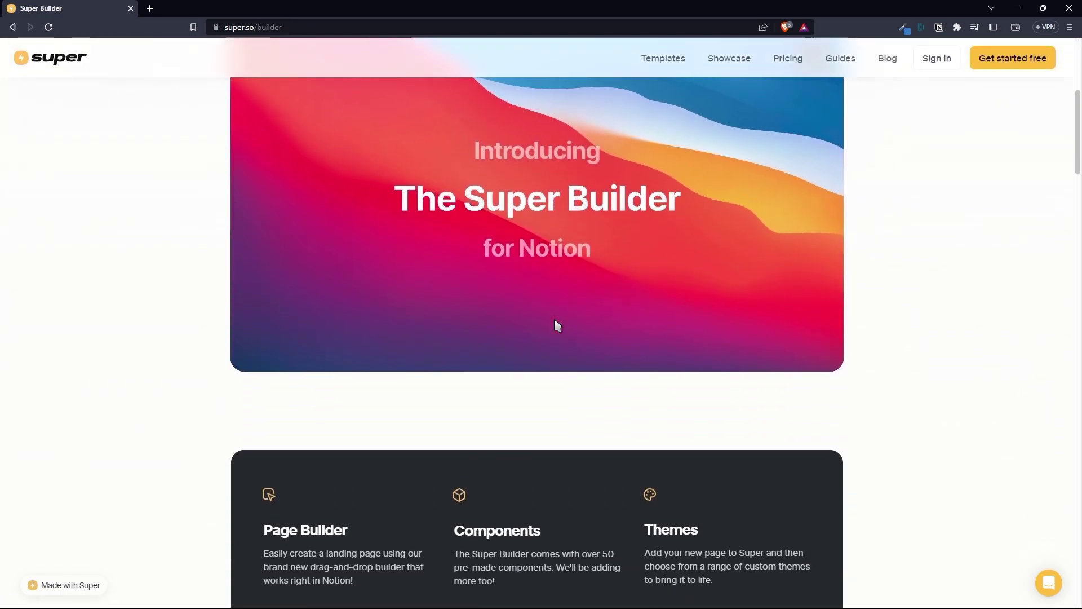
{"action": "scroll", "coordinate": [556, 325], "scroll_direction": "down", "scroll_amount": 18}
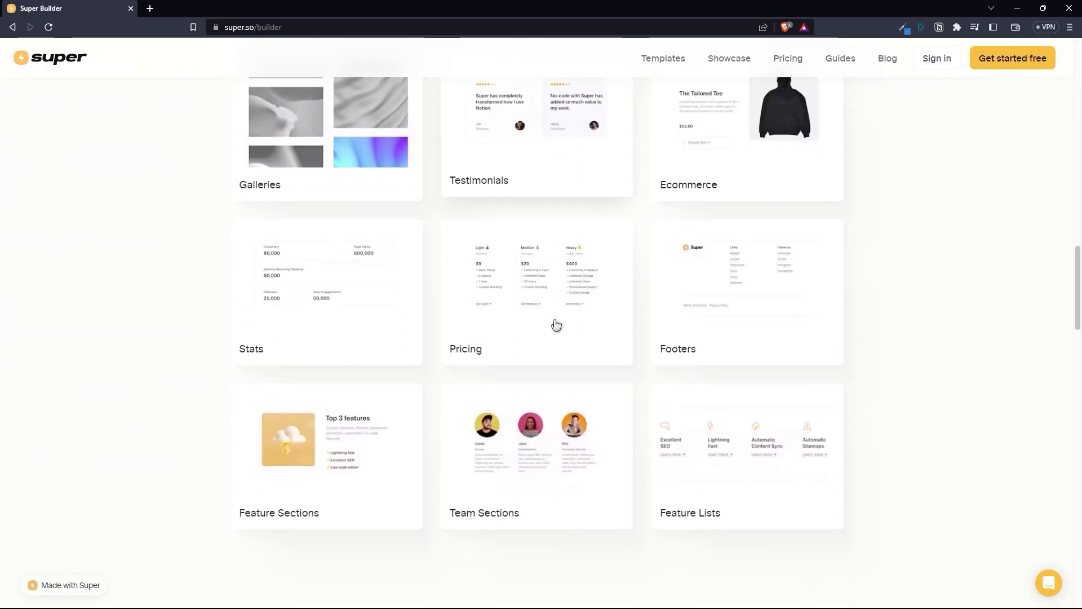
{"action": "scroll", "coordinate": [556, 324], "scroll_direction": "up", "scroll_amount": 20}
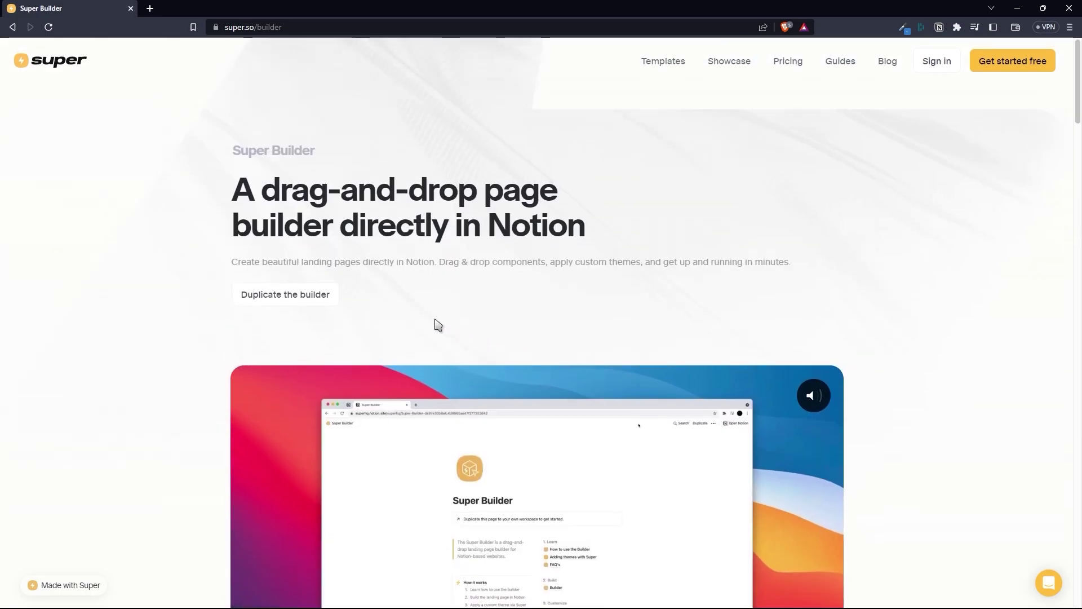
{"action": "left_click", "coordinate": [298, 301]}
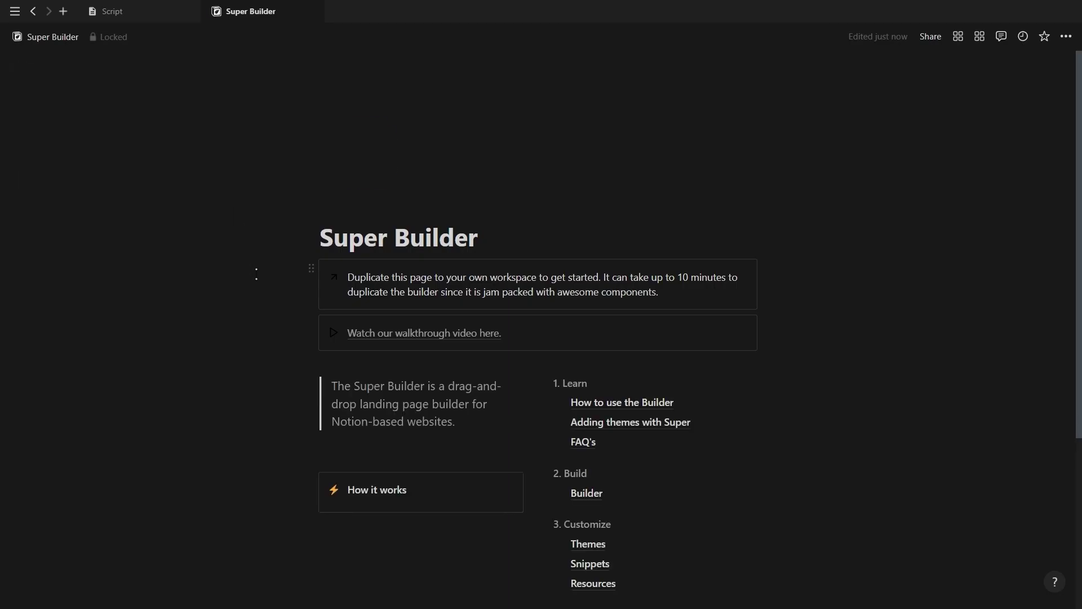
{"action": "scroll", "coordinate": [257, 275], "scroll_direction": "down", "scroll_amount": 4}
{"action": "scroll", "coordinate": [263, 273], "scroll_direction": "up", "scroll_amount": 3}
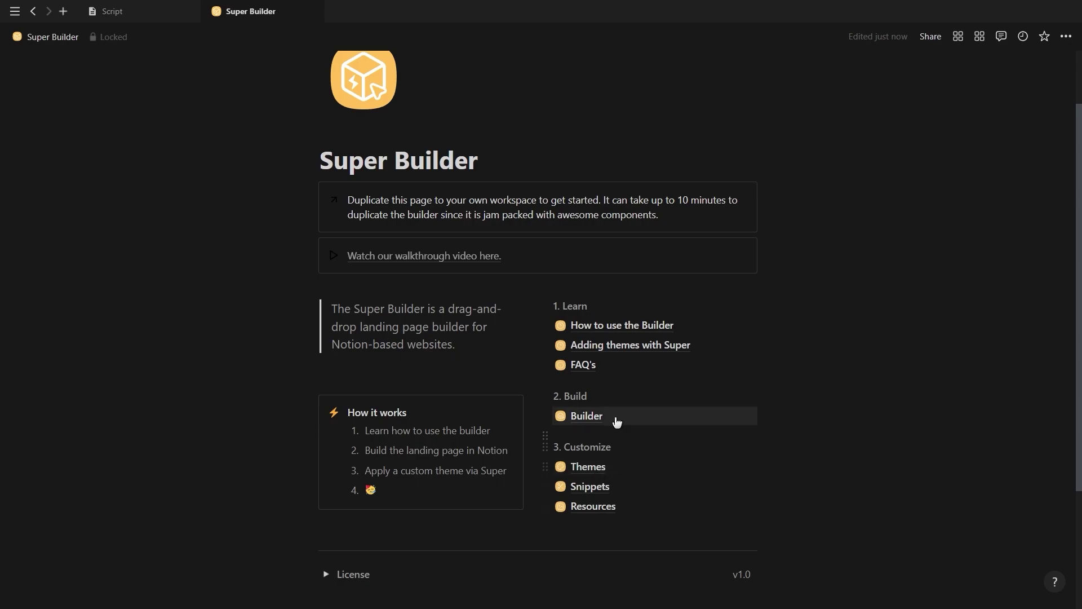
{"action": "left_click", "coordinate": [586, 415]}
{"action": "scroll", "coordinate": [609, 415], "scroll_direction": "down", "scroll_amount": 15}
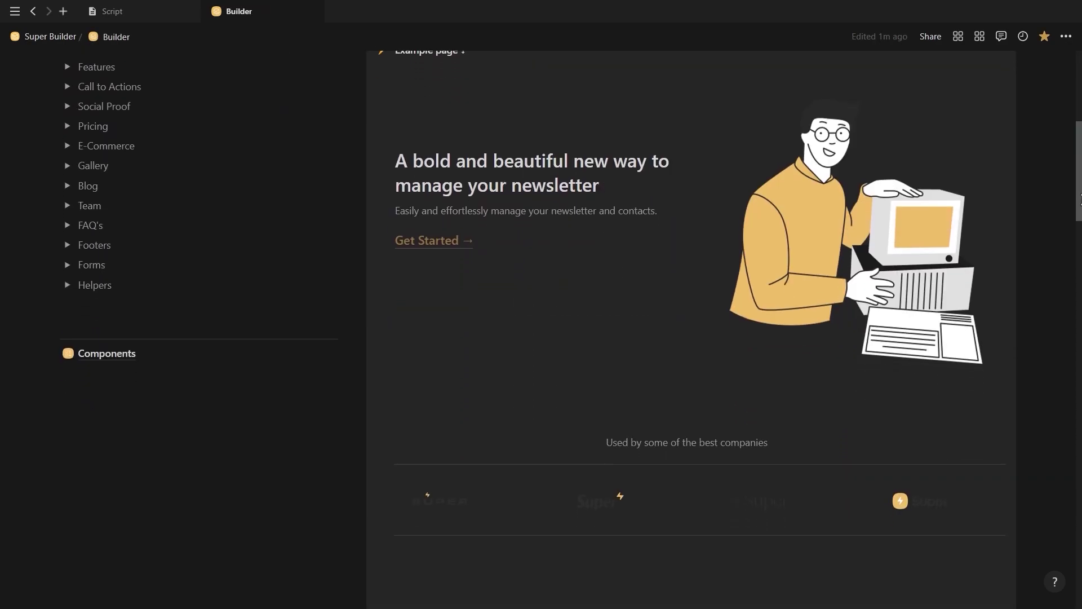
{"action": "scroll", "coordinate": [691, 330], "scroll_direction": "down", "scroll_amount": 10}
{"action": "scroll", "coordinate": [691, 330], "scroll_direction": "up", "scroll_amount": 20}
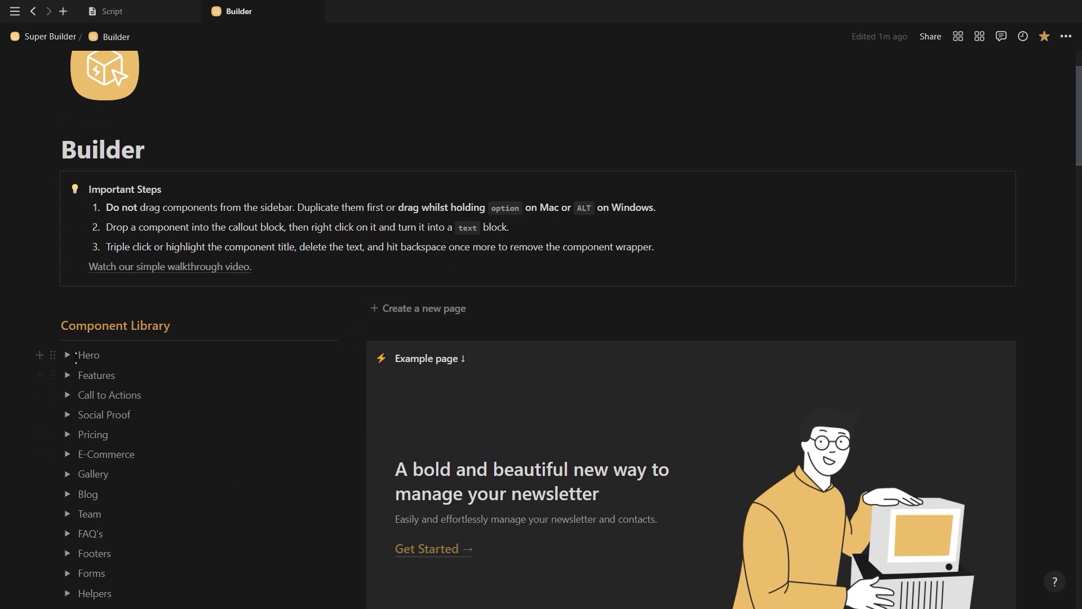
{"action": "left_click", "coordinate": [66, 454]}
{"action": "scroll", "coordinate": [201, 340], "scroll_direction": "down", "scroll_amount": 6}
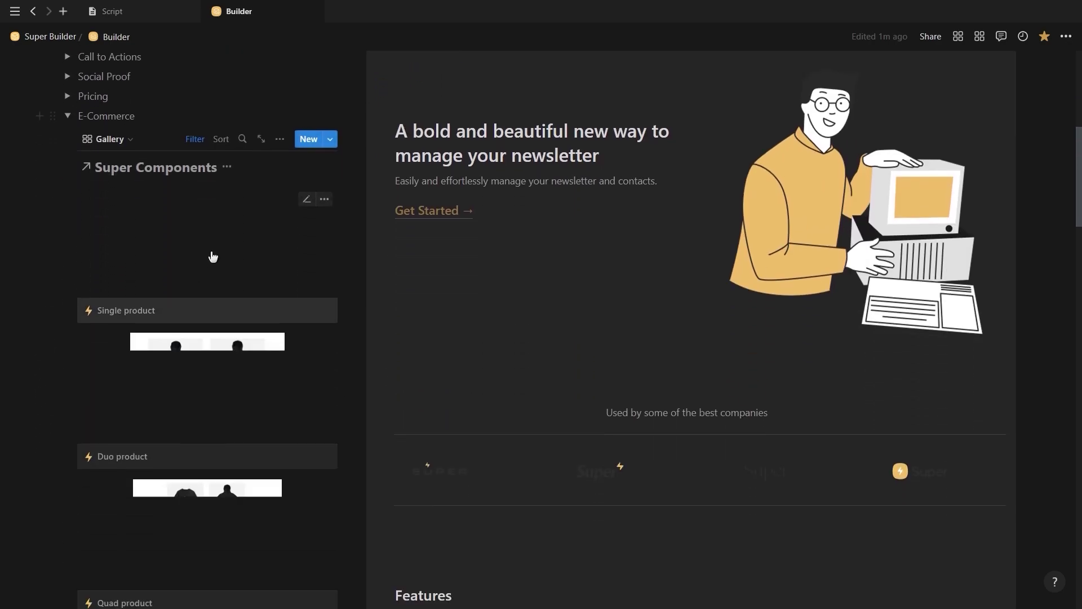
{"action": "scroll", "coordinate": [213, 253], "scroll_direction": "down", "scroll_amount": 5}
{"action": "scroll", "coordinate": [193, 353], "scroll_direction": "up", "scroll_amount": 10}
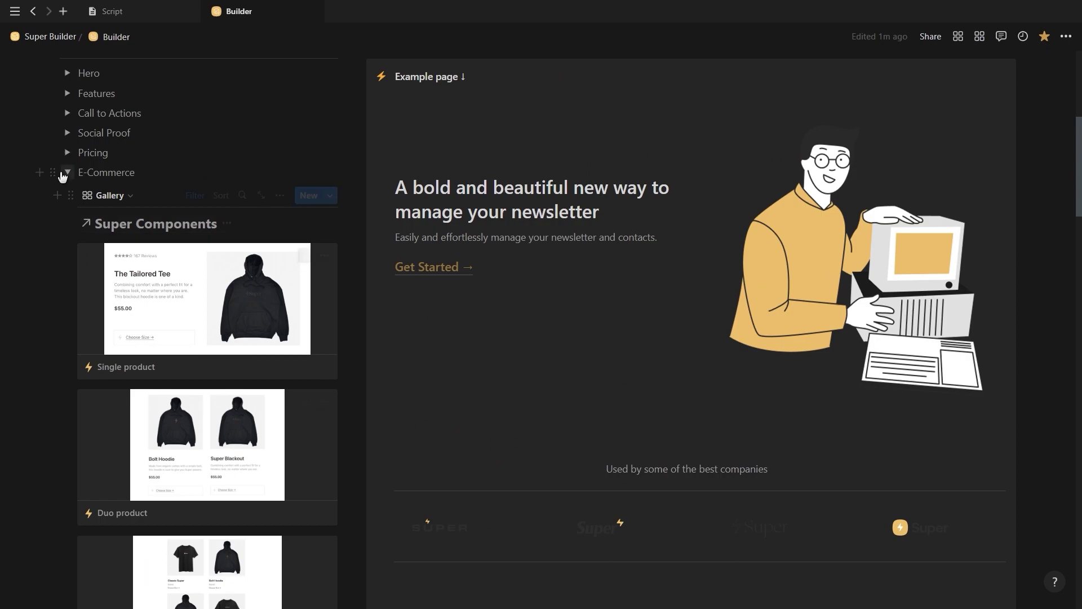
{"action": "left_click", "coordinate": [66, 172]}
{"action": "left_click", "coordinate": [68, 153]}
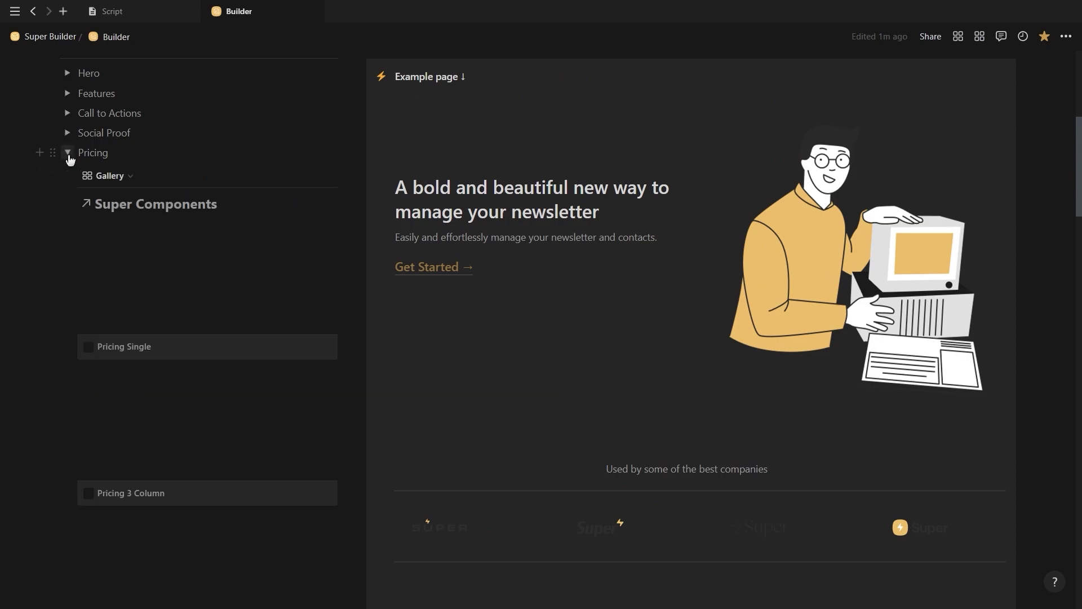
{"action": "scroll", "coordinate": [179, 337], "scroll_direction": "up", "scroll_amount": 1}
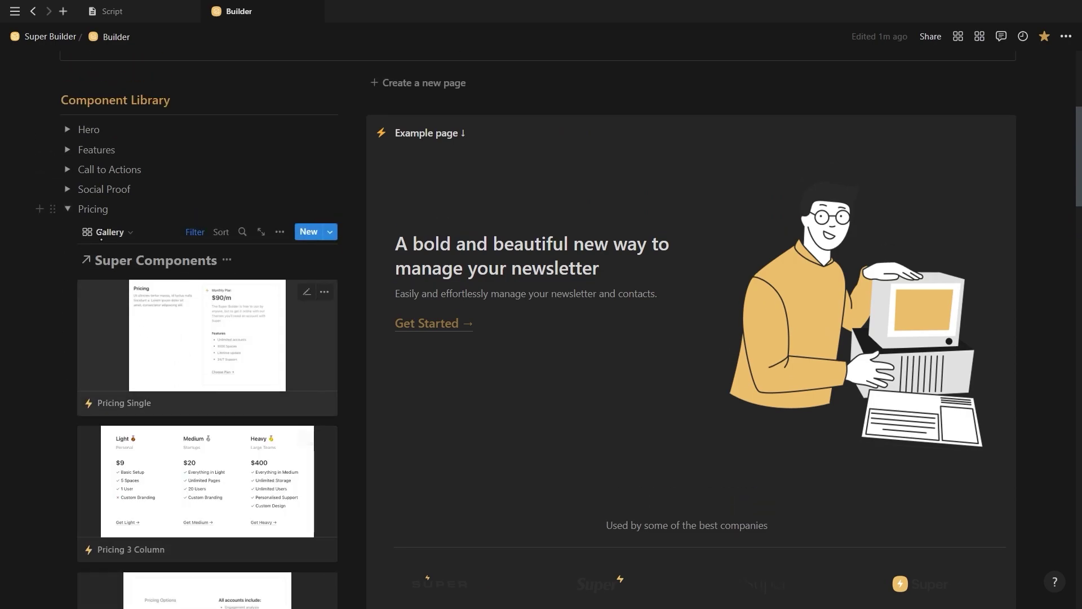
{"action": "left_click", "coordinate": [68, 209]}
Delete the Example page block from the Builder page
{"action": "scroll", "coordinate": [295, 292], "scroll_direction": "up", "scroll_amount": 3}
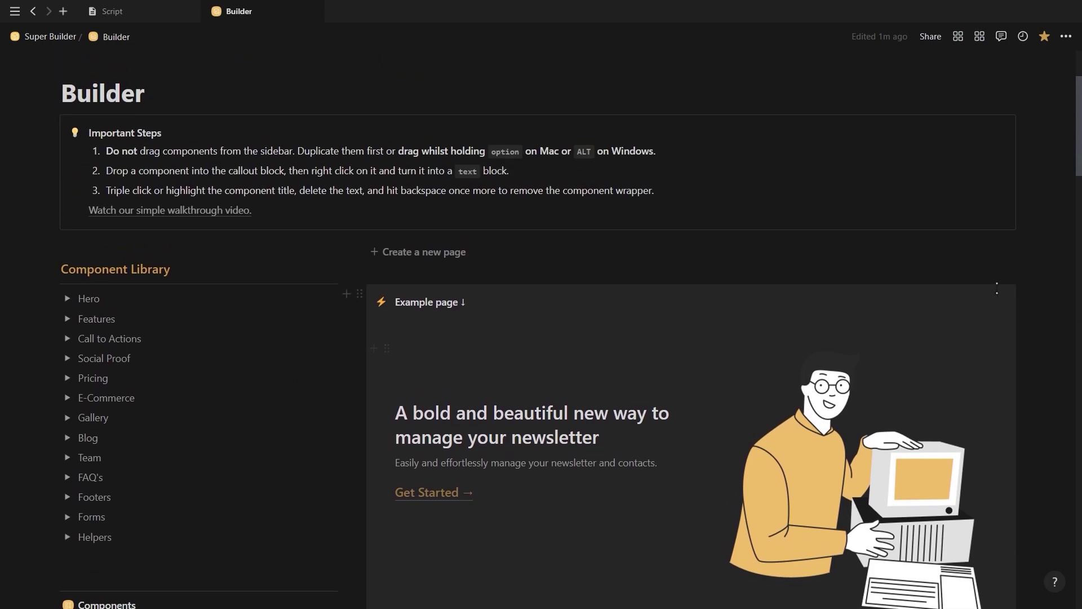
{"action": "left_click_drag", "start_coordinate": [1026, 264], "coordinate": [796, 382]}
{"action": "key", "text": "Delete"}
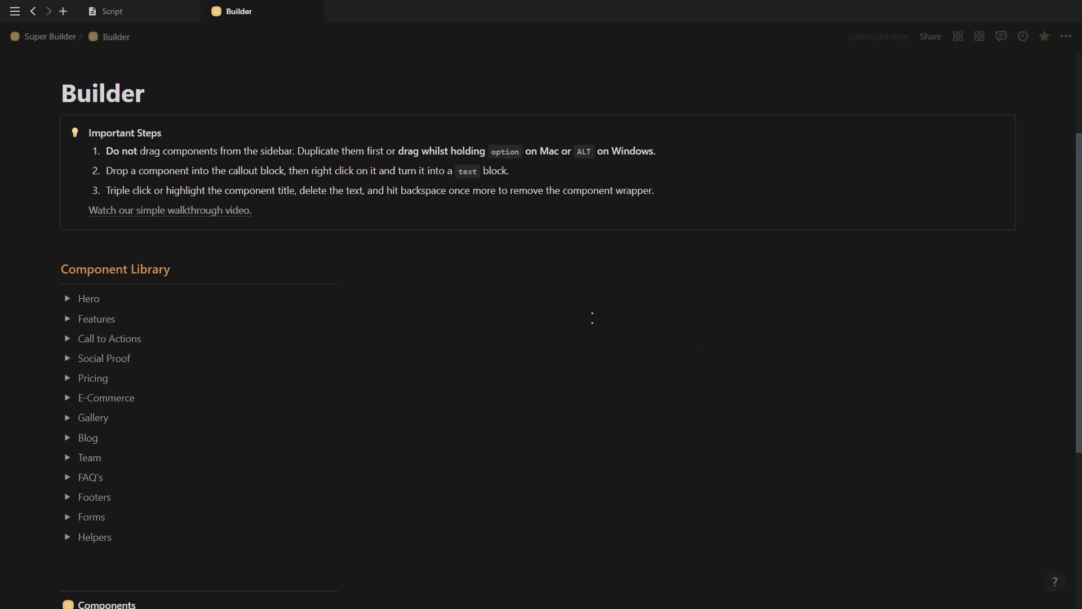
Widen the Component Library column to full width and expand the Hero gallery
{"action": "left_click_drag", "start_coordinate": [1017, 260], "coordinate": [479, 392]}
{"action": "left_click_drag", "start_coordinate": [356, 333], "coordinate": [1027, 355]}
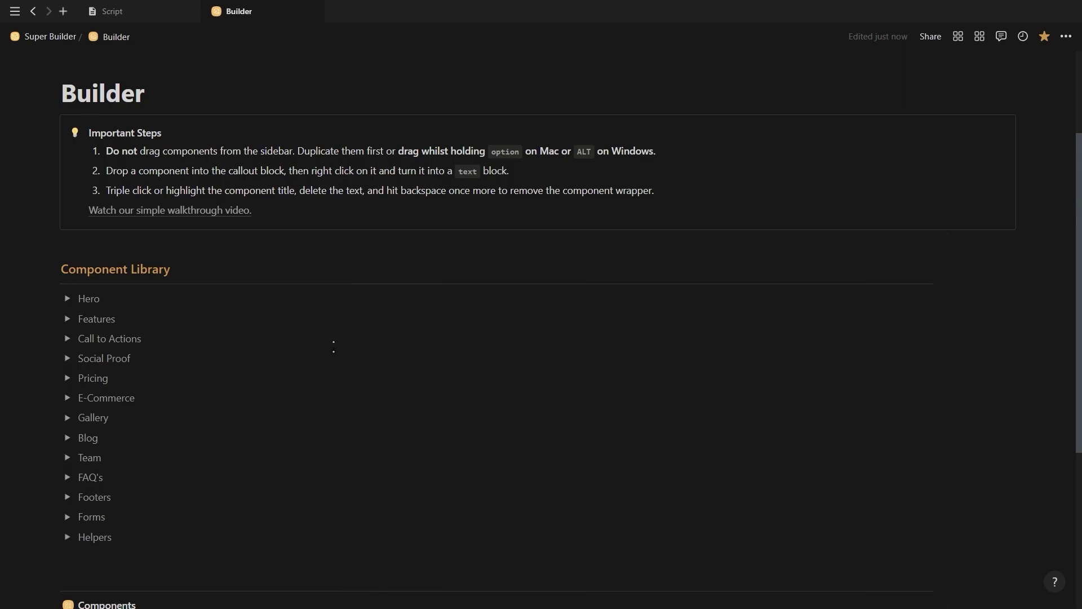
{"action": "scroll", "coordinate": [73, 302], "scroll_direction": "down", "scroll_amount": 1}
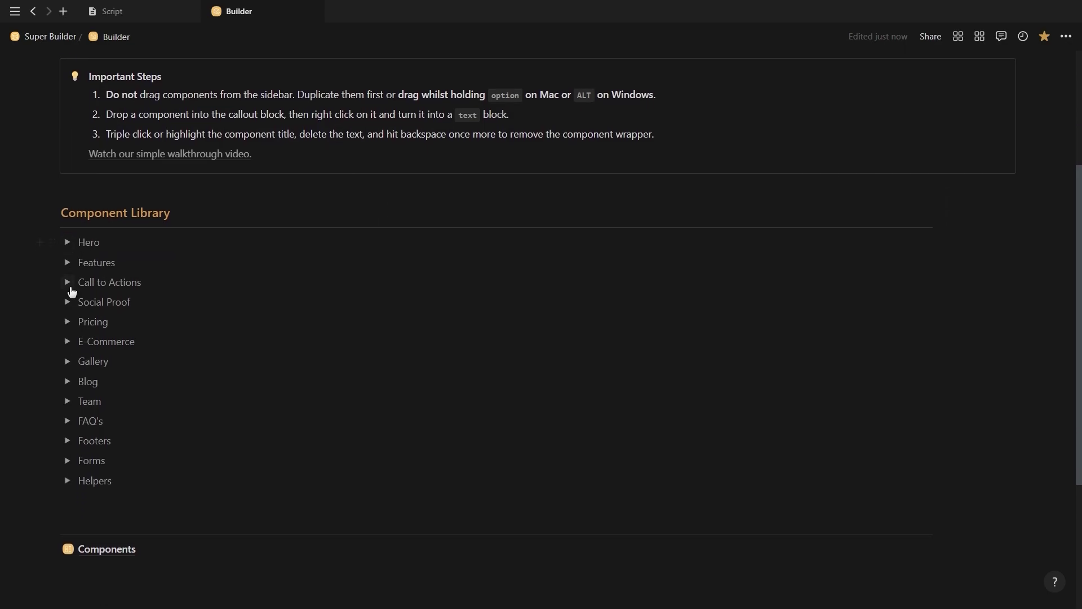
{"action": "left_click", "coordinate": [68, 243]}
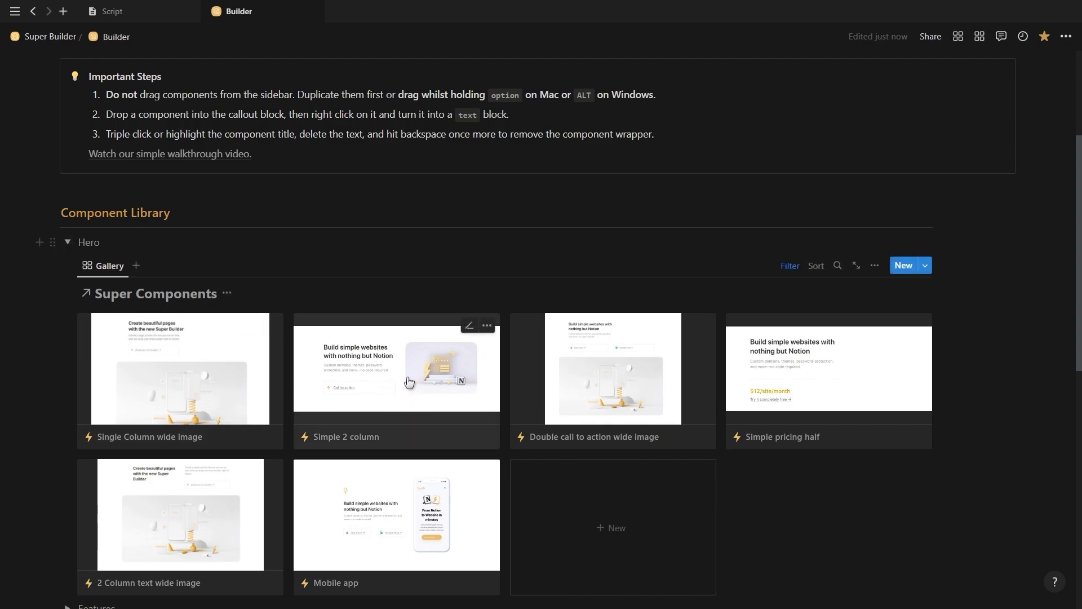
Move the Simple 2 column card into Life OS Dashboard and open that page
{"action": "key", "text": "ctrl+backslash"}
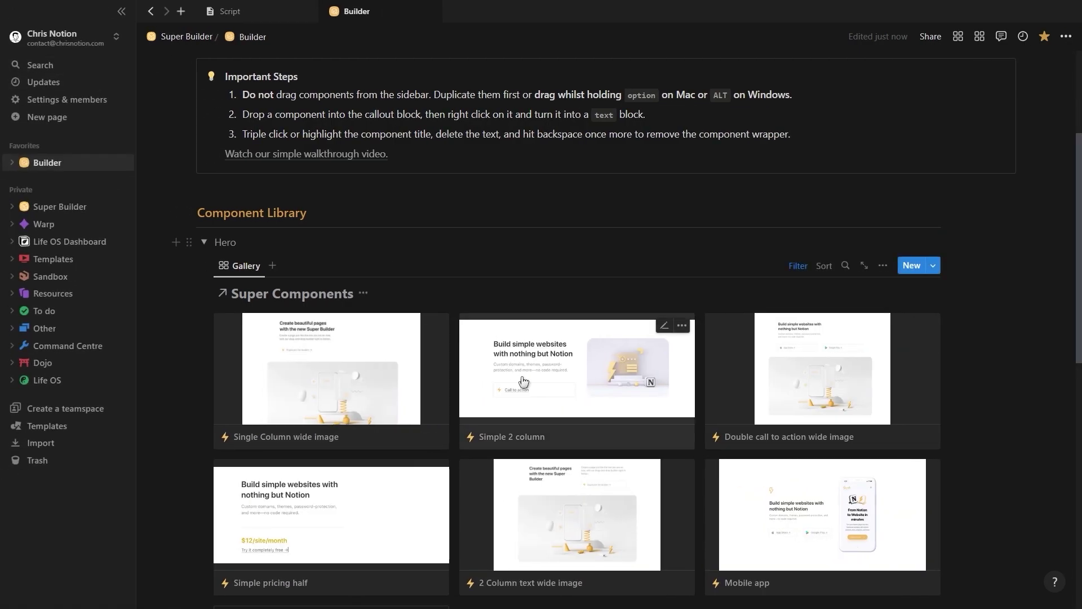
{"action": "left_click_drag", "start_coordinate": [523, 381], "coordinate": [44, 247]}
{"action": "left_click", "coordinate": [43, 243]}
{"action": "left_click", "coordinate": [124, 12]}
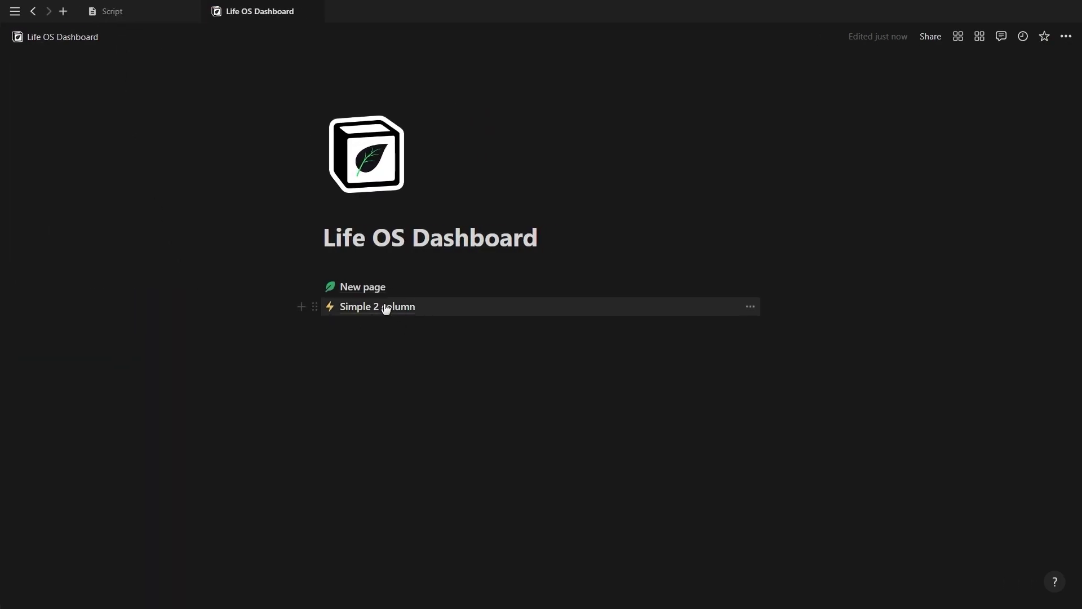
Turn the Simple 2 column block into text and remove its title wrapper
{"action": "right_click", "coordinate": [386, 308]}
{"action": "mouse_move", "coordinate": [294, 243]}
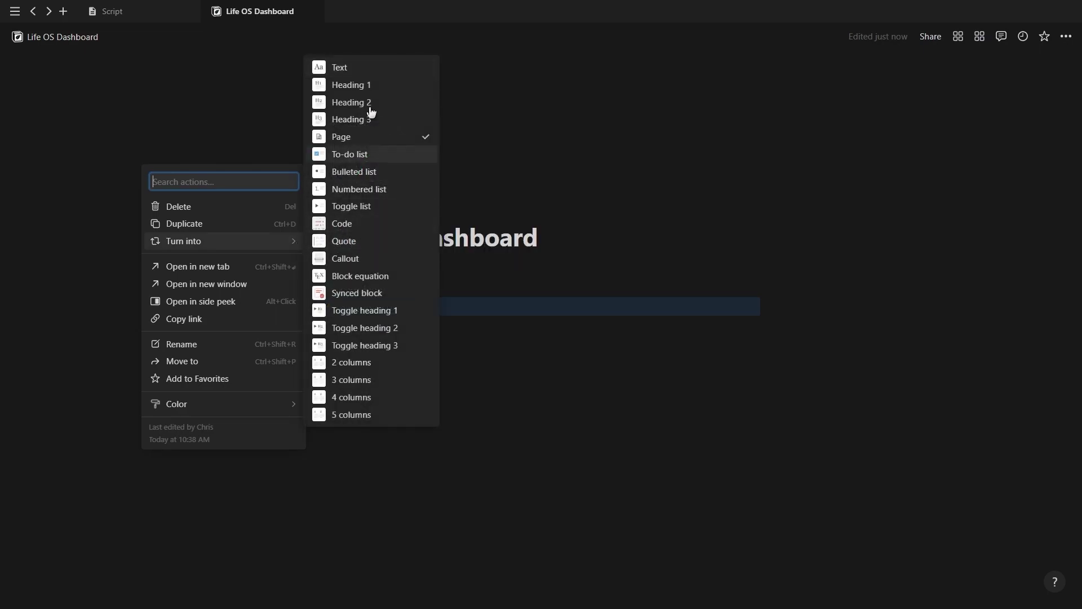
{"action": "left_click", "coordinate": [361, 68]}
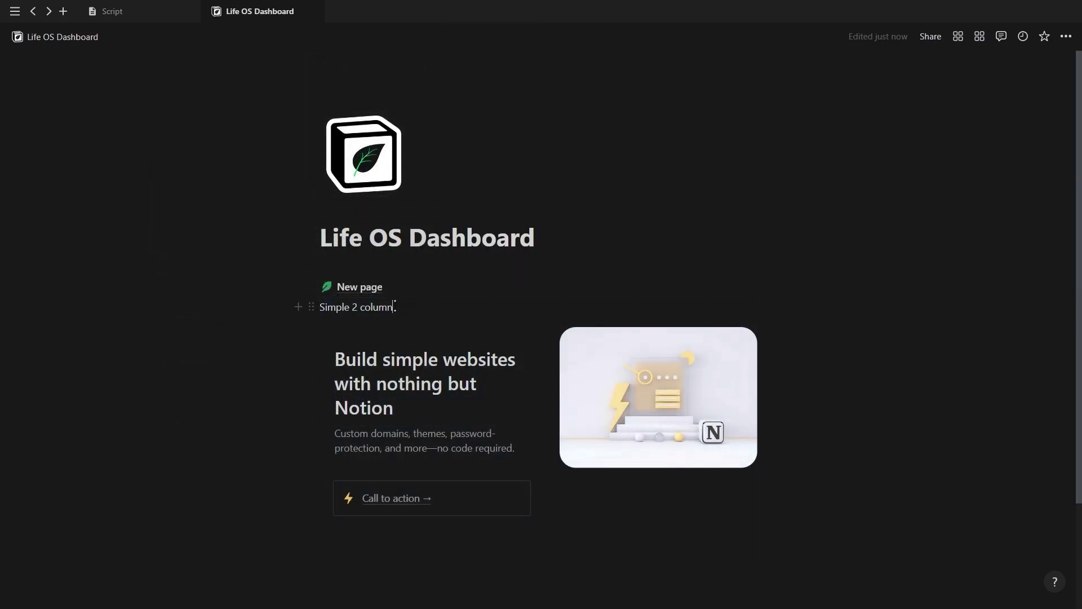
{"action": "key", "text": "BackSpace"}
{"action": "key", "text": "BackSpace"}
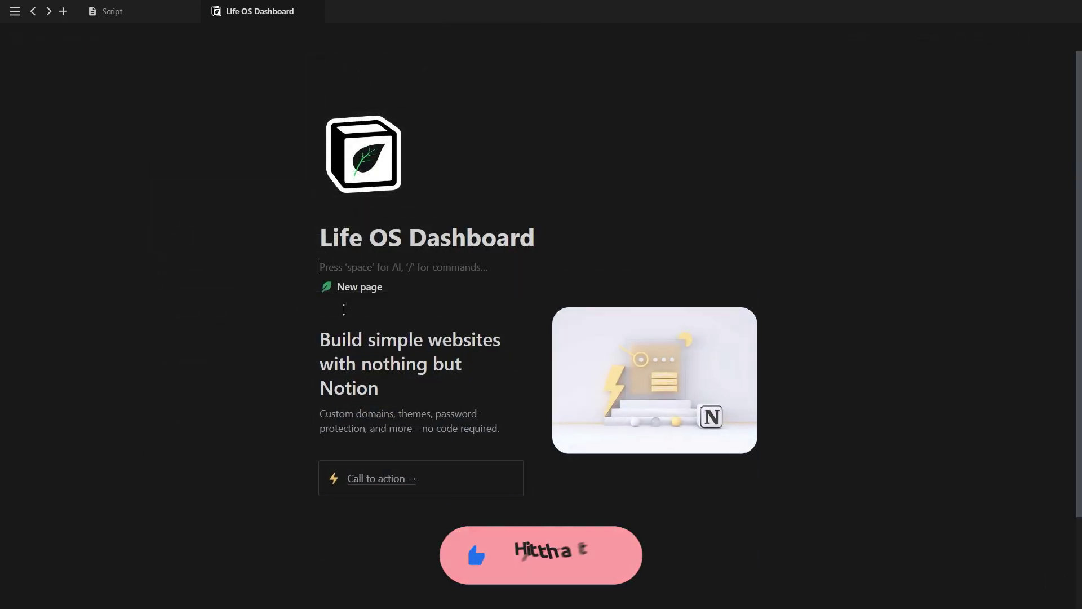
Add an empty block below New page and review the rendered dashboard
{"action": "key", "text": "Return"}
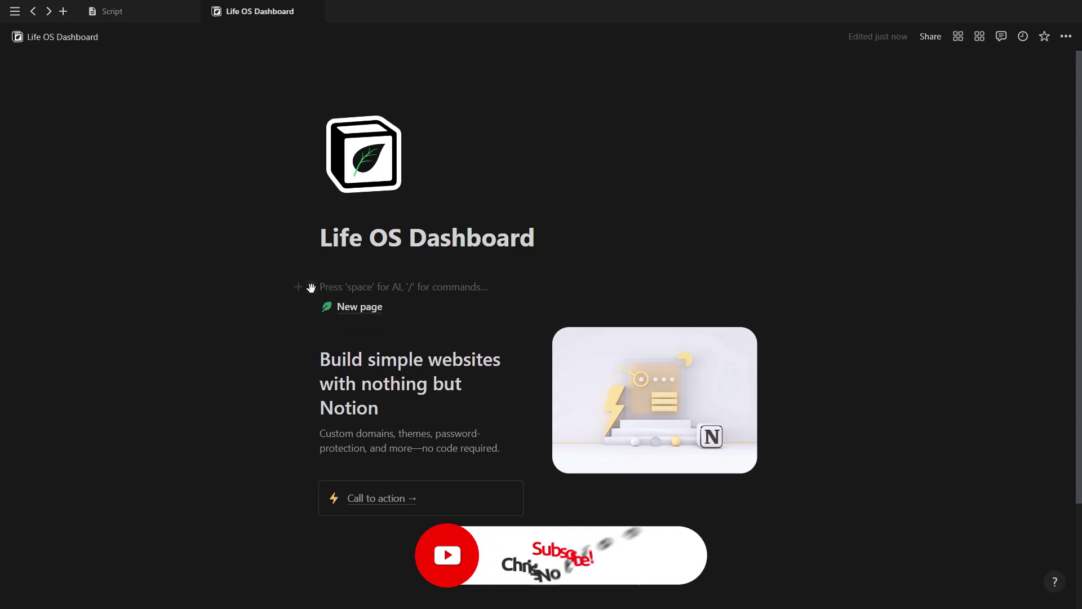
{"action": "left_click_drag", "start_coordinate": [304, 284], "coordinate": [316, 307]}
{"action": "scroll", "coordinate": [214, 361], "scroll_direction": "down", "scroll_amount": 2}
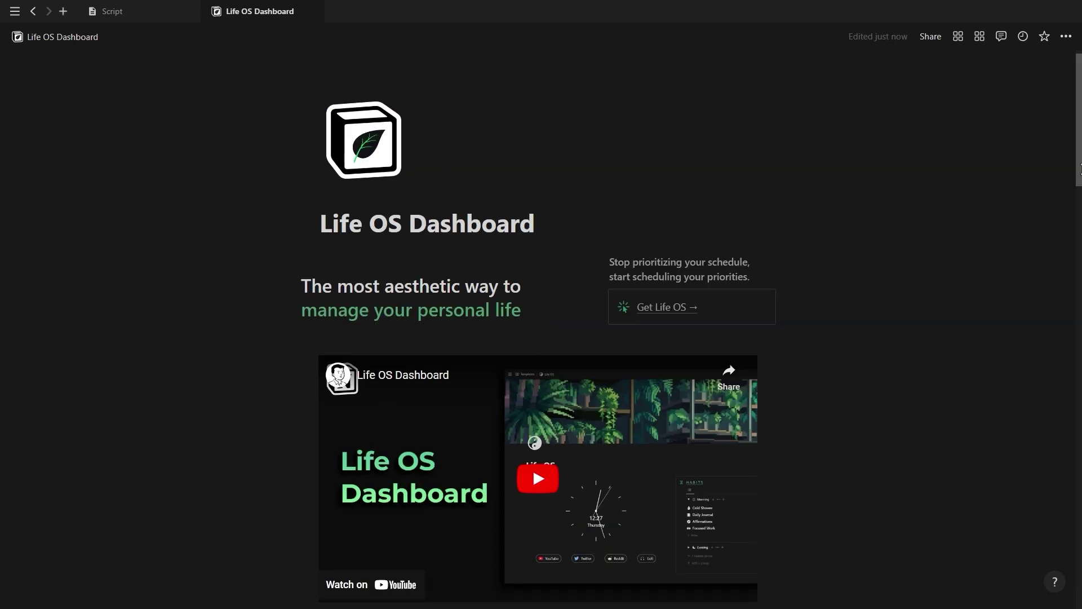
{"action": "scroll", "coordinate": [538, 327], "scroll_direction": "down", "scroll_amount": 10}
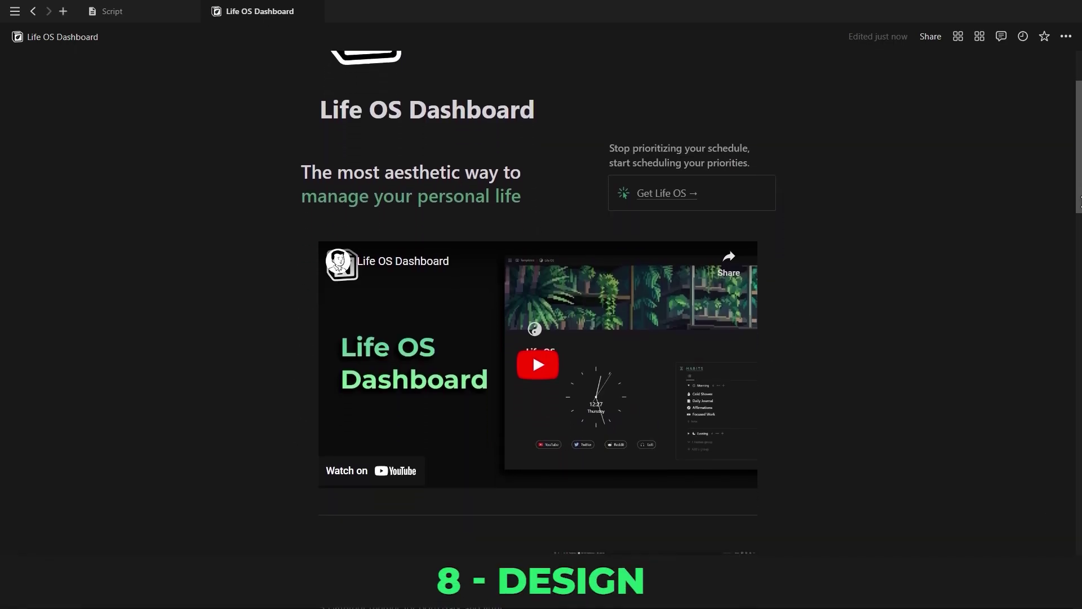
{"action": "scroll", "coordinate": [538, 326], "scroll_direction": "down", "scroll_amount": 3}
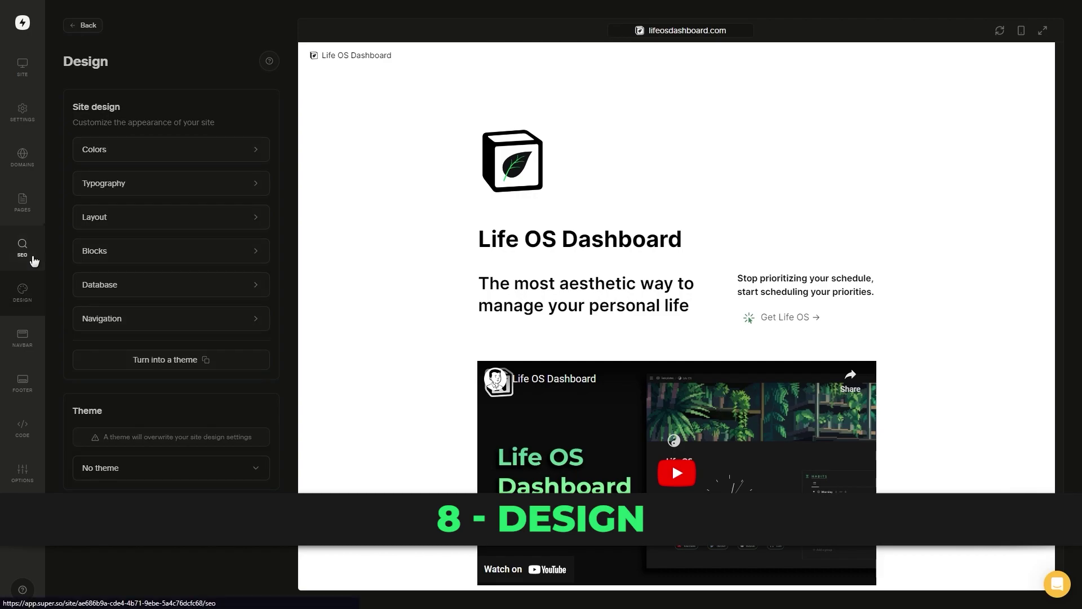
Set the site's default colour mode to Dark in Design > Colors
{"action": "left_click", "coordinate": [22, 248]}
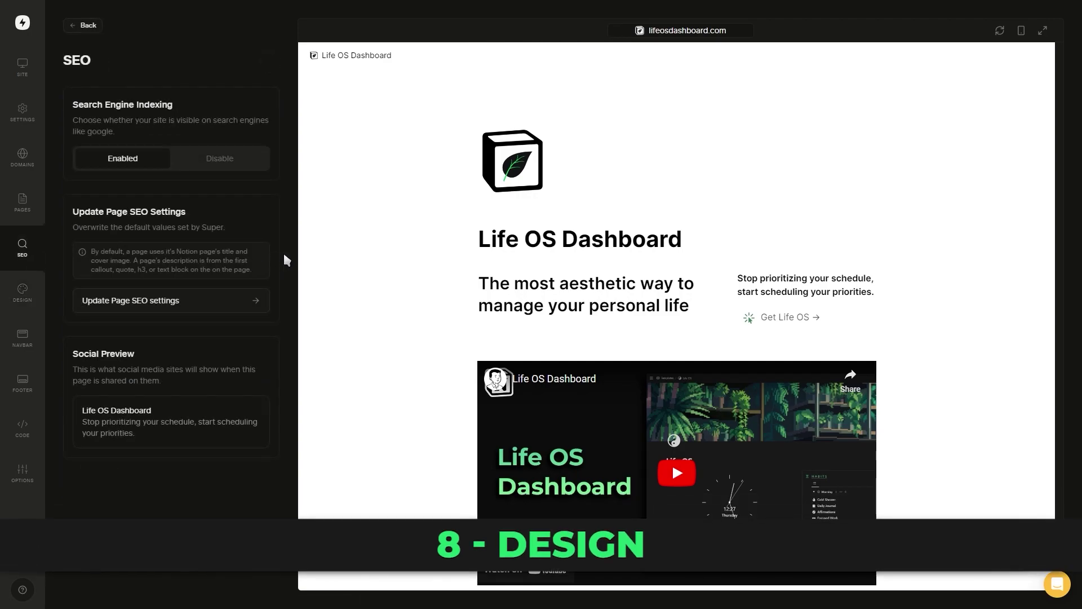
{"action": "left_click", "coordinate": [31, 293]}
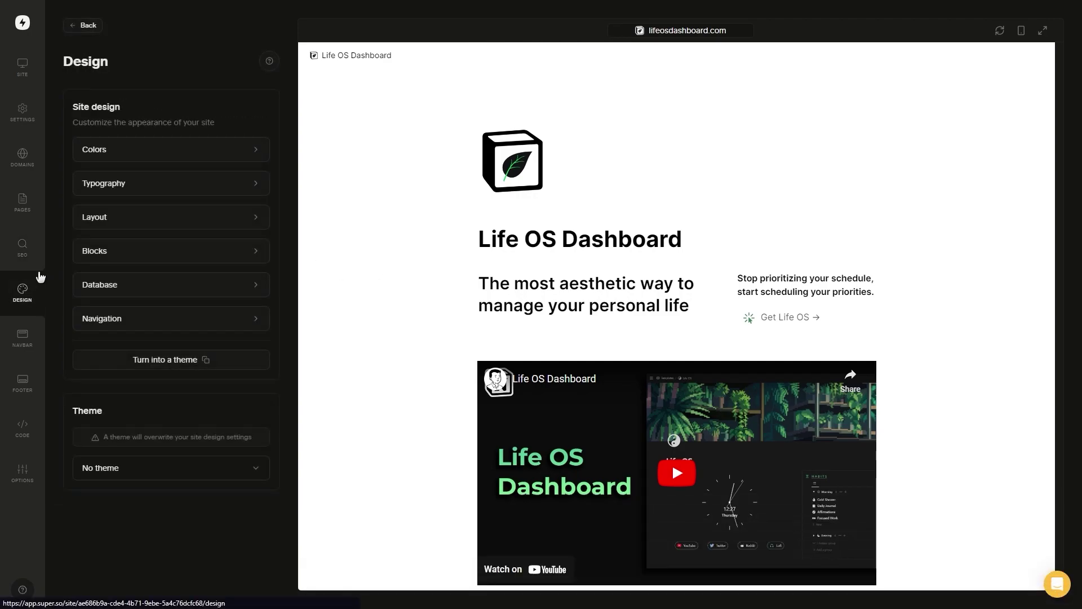
{"action": "left_click", "coordinate": [183, 149]}
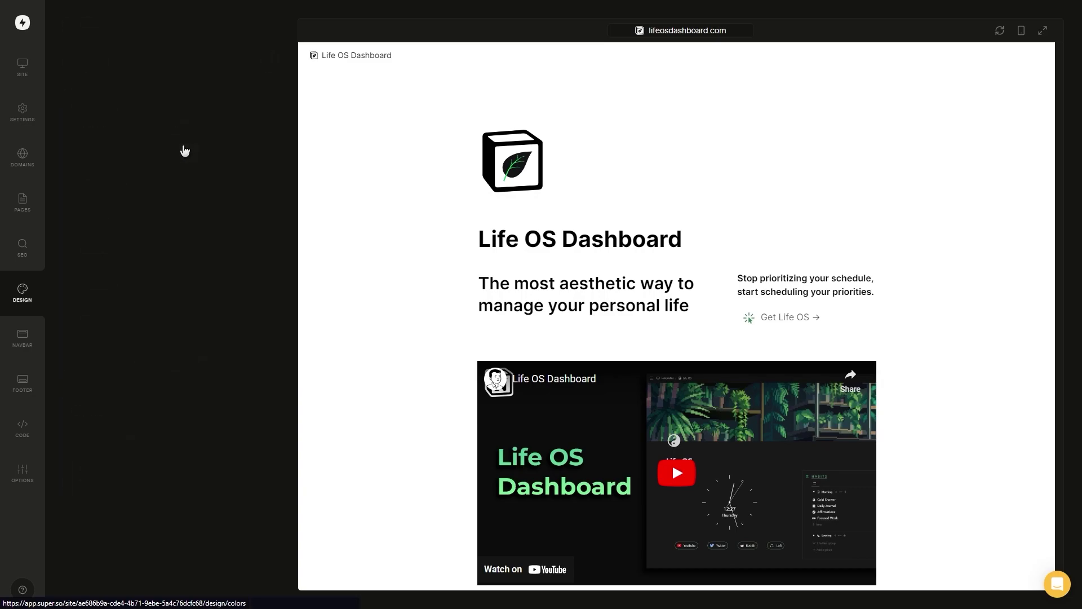
{"action": "left_click", "coordinate": [181, 136]}
{"action": "left_click", "coordinate": [165, 159]}
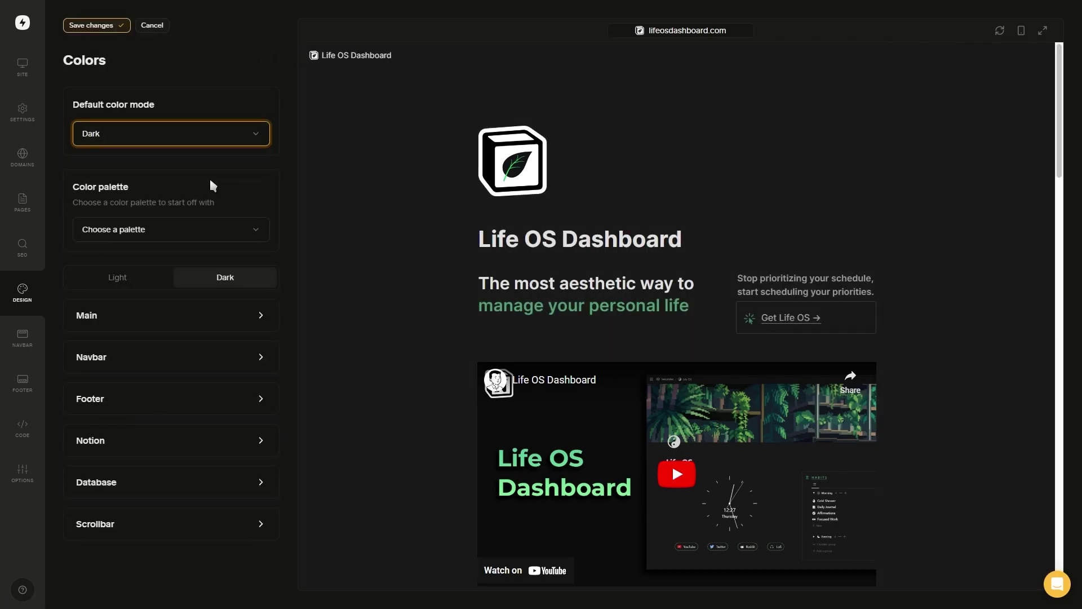
Try the Blackout palette, previewing its light, dark, main and navbar colours
{"action": "left_click", "coordinate": [207, 229]}
{"action": "left_click", "coordinate": [174, 265]}
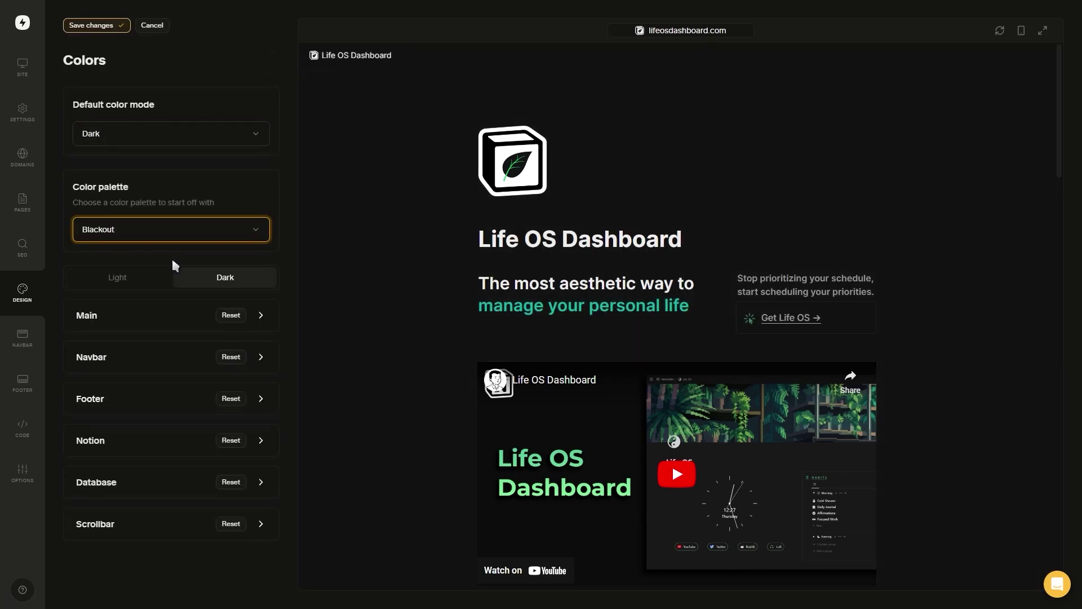
{"action": "left_click", "coordinate": [125, 278]}
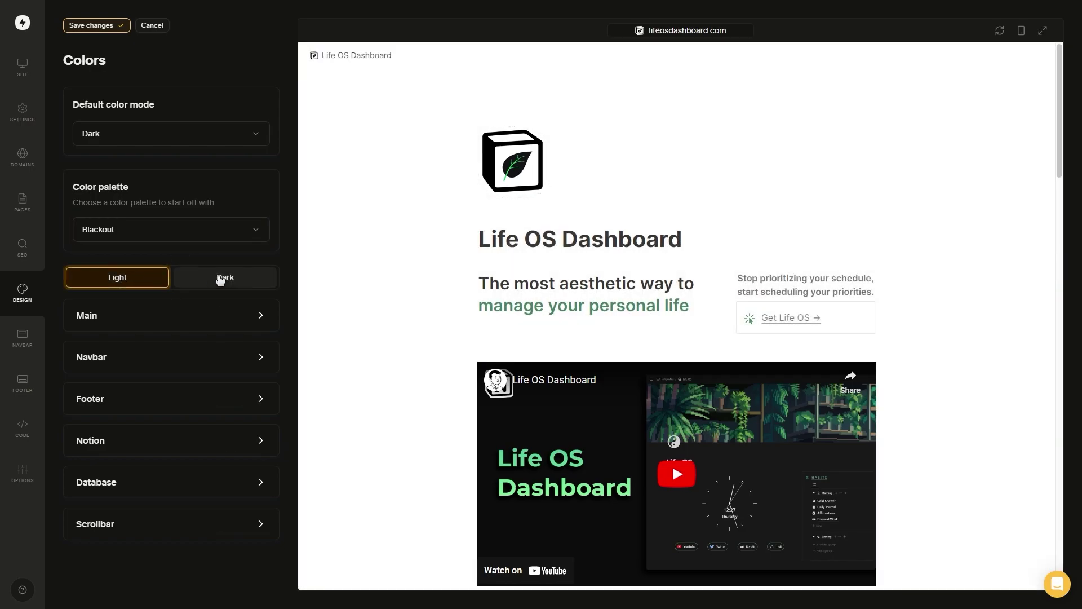
{"action": "left_click", "coordinate": [225, 277]}
{"action": "left_click", "coordinate": [203, 319]}
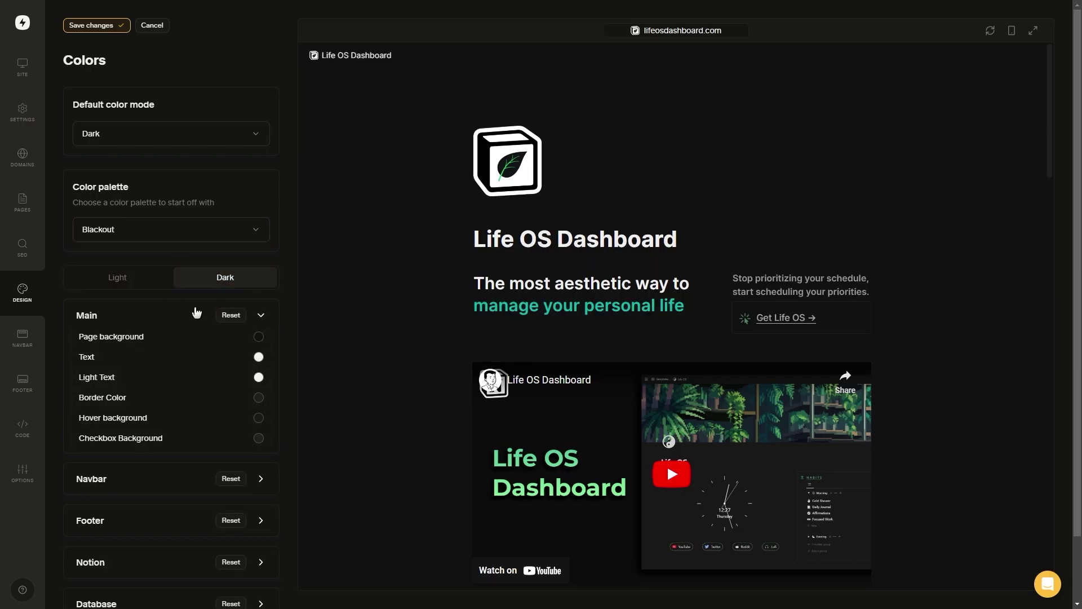
{"action": "left_click", "coordinate": [196, 314]}
{"action": "left_click", "coordinate": [198, 356]}
{"action": "left_click", "coordinate": [187, 354]}
Switch back to the Default palette and save the colour settings
{"action": "left_click", "coordinate": [174, 229]}
{"action": "left_click", "coordinate": [173, 208]}
{"action": "left_click", "coordinate": [111, 25]}
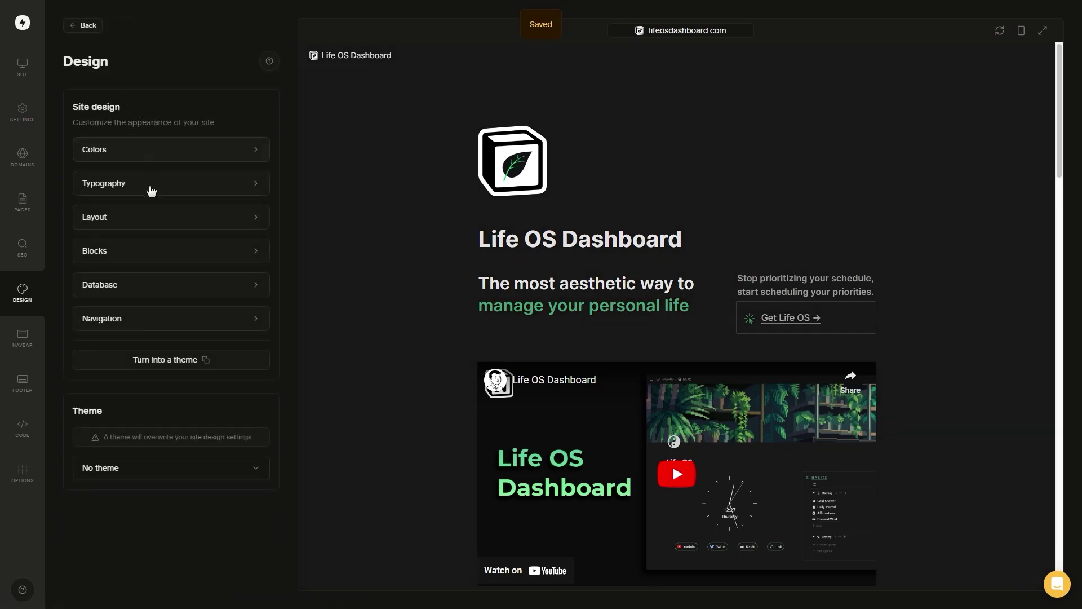
Set both primary and secondary fonts to Montserrat and save
{"action": "left_click", "coordinate": [150, 186]}
{"action": "left_click", "coordinate": [230, 136]}
{"action": "scroll", "coordinate": [230, 234], "scroll_direction": "down", "scroll_amount": 20}
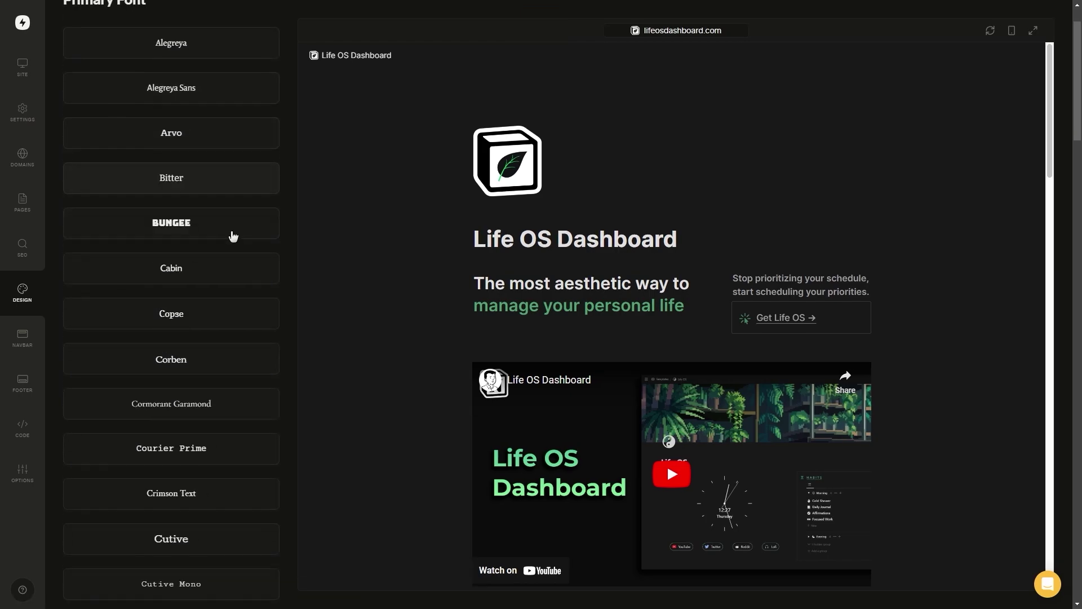
{"action": "left_click", "coordinate": [225, 285]}
{"action": "scroll", "coordinate": [104, 67], "scroll_direction": "up", "scroll_amount": 10}
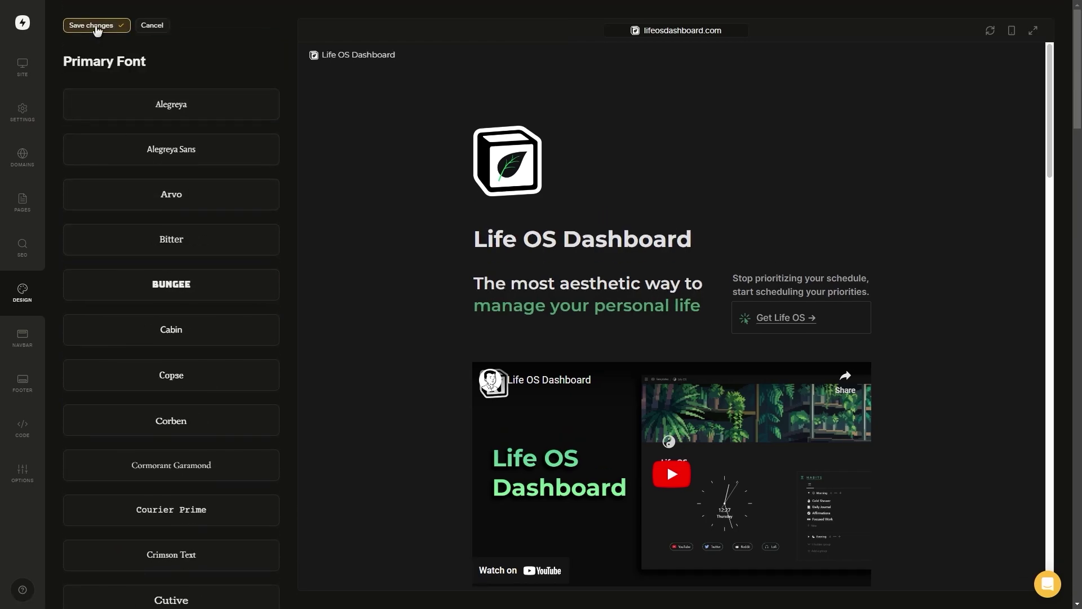
{"action": "left_click", "coordinate": [233, 157]}
{"action": "scroll", "coordinate": [169, 206], "scroll_direction": "down", "scroll_amount": 20}
{"action": "left_click", "coordinate": [189, 298]}
{"action": "scroll", "coordinate": [169, 169], "scroll_direction": "up", "scroll_amount": 20}
{"action": "left_click", "coordinate": [96, 25]}
Keep the layout at 900 container width, Default block padding, with page links shown
{"action": "left_click", "coordinate": [107, 24]}
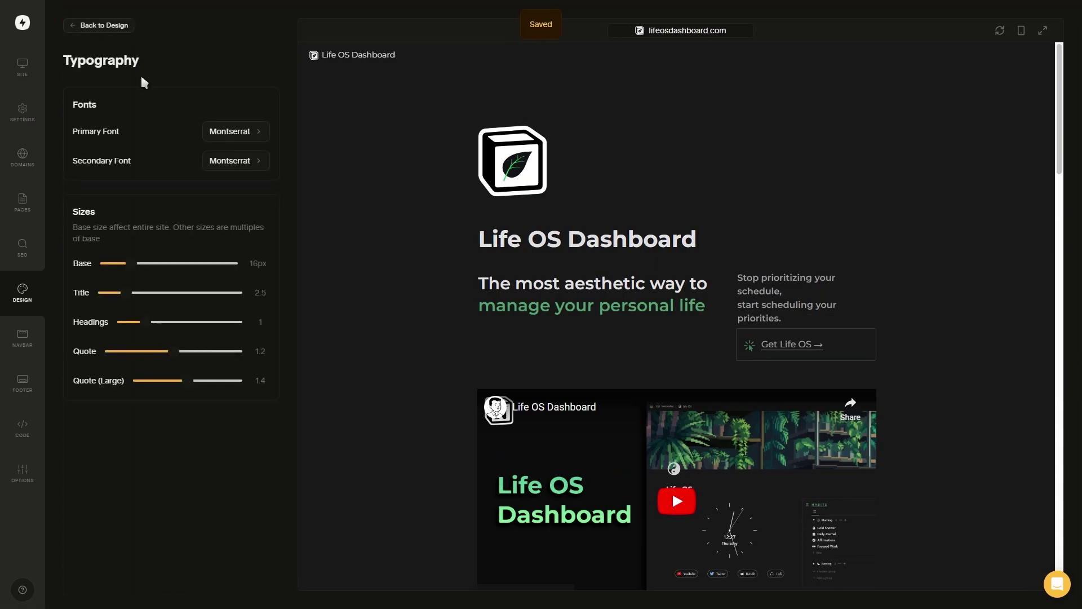
{"action": "left_click", "coordinate": [116, 28]}
{"action": "left_click", "coordinate": [157, 220]}
{"action": "mouse_move", "coordinate": [158, 147]}
{"action": "left_mouse_down"}
{"action": "mouse_move", "coordinate": [205, 152]}
{"action": "mouse_move", "coordinate": [160, 149]}
{"action": "left_mouse_up"}
{"action": "scroll", "coordinate": [160, 158], "scroll_direction": "down", "scroll_amount": 4}
{"action": "left_click", "coordinate": [151, 222]}
{"action": "left_click", "coordinate": [114, 228]}
{"action": "left_click", "coordinate": [203, 321]}
{"action": "left_click", "coordinate": [129, 330]}
Disable page headers, align page titles to the start, and save the layout
{"action": "left_click", "coordinate": [202, 416]}
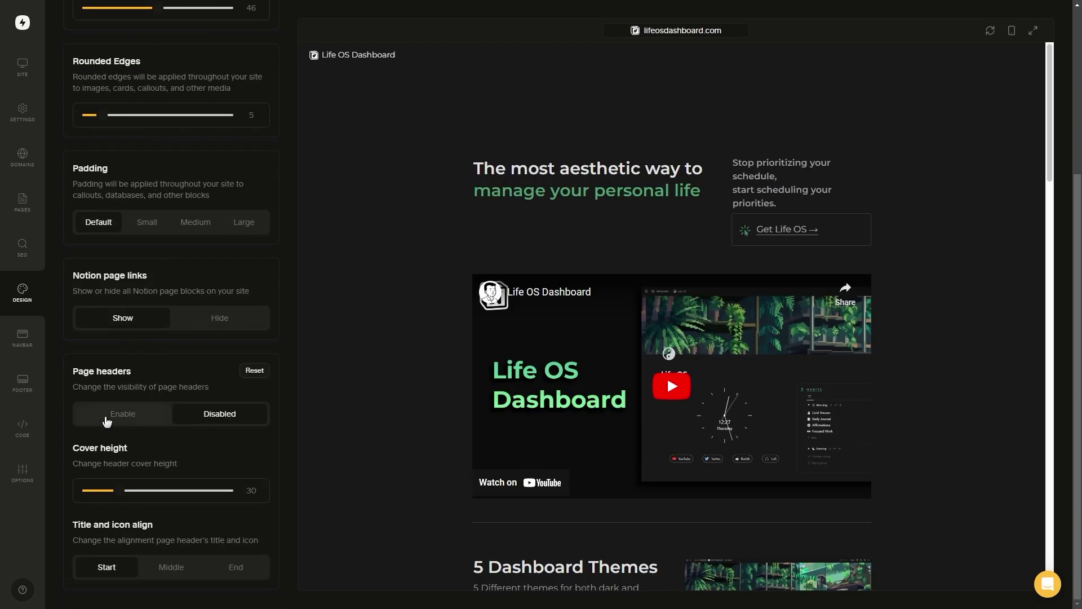
{"action": "left_click", "coordinate": [164, 565]}
{"action": "left_click", "coordinate": [130, 415]}
{"action": "left_click", "coordinate": [236, 577]}
{"action": "left_click", "coordinate": [172, 578]}
{"action": "left_click", "coordinate": [107, 578]}
{"action": "left_click", "coordinate": [220, 414]}
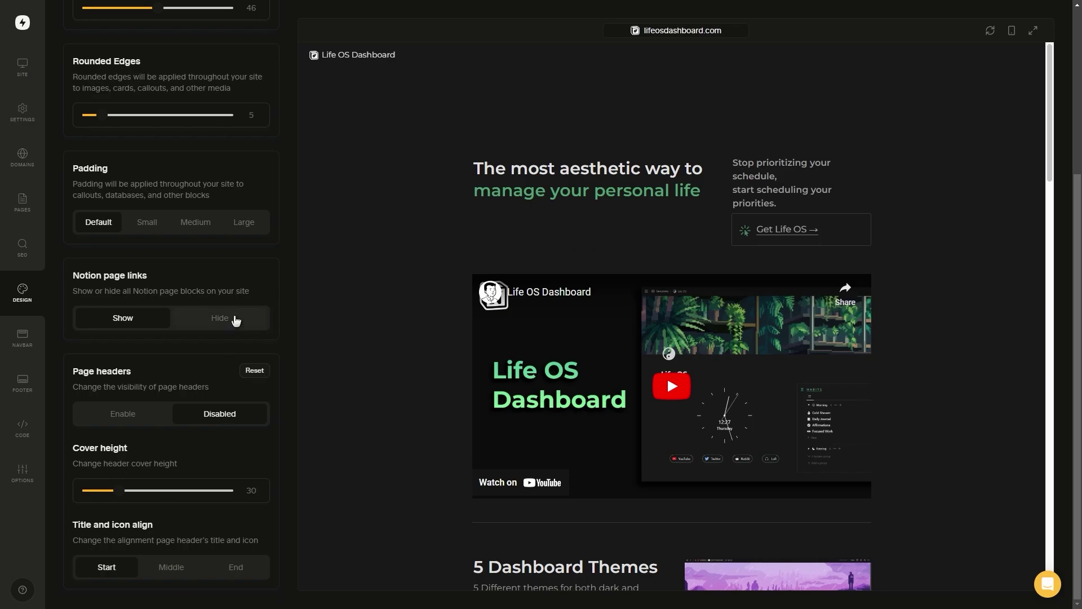
{"action": "scroll", "coordinate": [244, 314], "scroll_direction": "up", "scroll_amount": 4}
{"action": "left_click", "coordinate": [116, 28]}
Give callouts icons and a Large shadow at 0.51 opacity, then save
{"action": "left_click", "coordinate": [112, 25]}
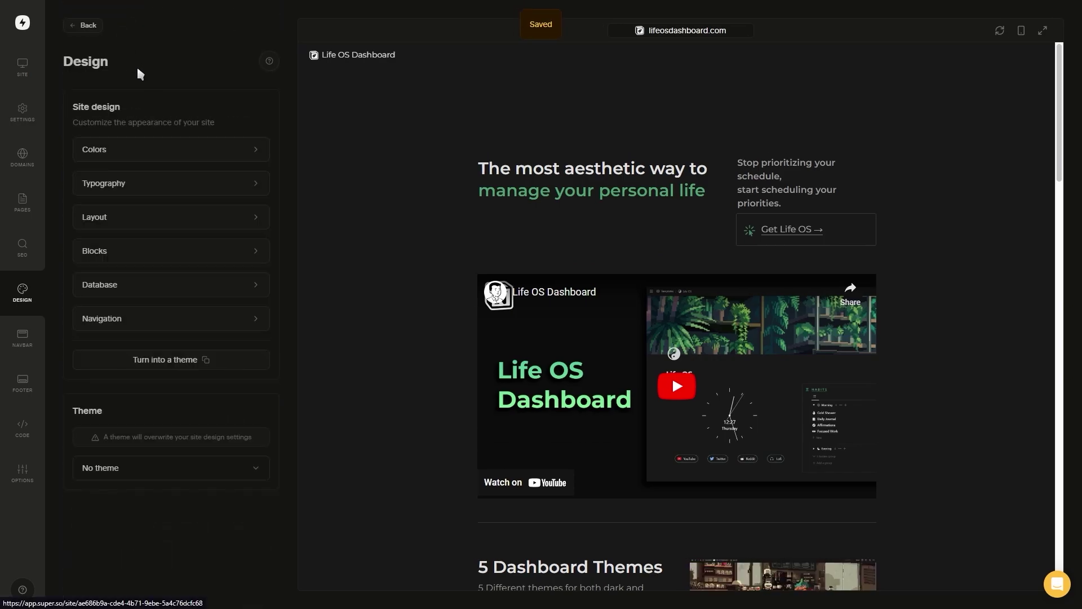
{"action": "left_click", "coordinate": [160, 251]}
{"action": "left_click", "coordinate": [218, 154]}
{"action": "left_click", "coordinate": [133, 150]}
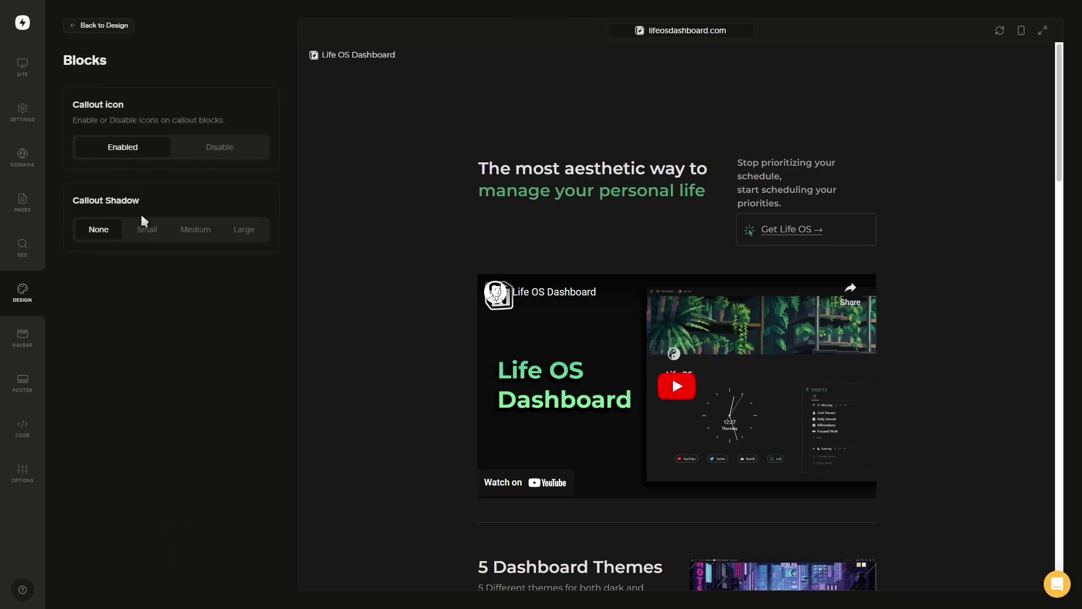
{"action": "left_click", "coordinate": [147, 228]}
{"action": "left_click", "coordinate": [194, 236]}
{"action": "left_click", "coordinate": [245, 233]}
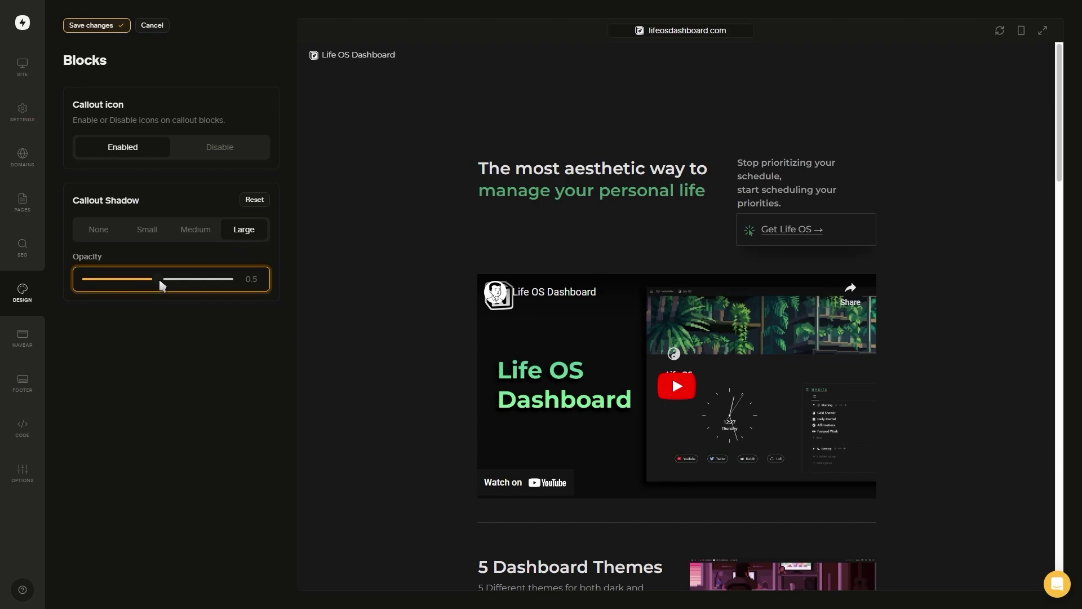
{"action": "mouse_move", "coordinate": [161, 280]}
{"action": "left_mouse_down"}
{"action": "mouse_move", "coordinate": [213, 287]}
{"action": "mouse_move", "coordinate": [159, 287]}
{"action": "left_mouse_up"}
{"action": "left_click", "coordinate": [90, 25]}
Set the database card shadow to Medium
{"action": "left_click", "coordinate": [82, 26]}
{"action": "left_click", "coordinate": [141, 283]}
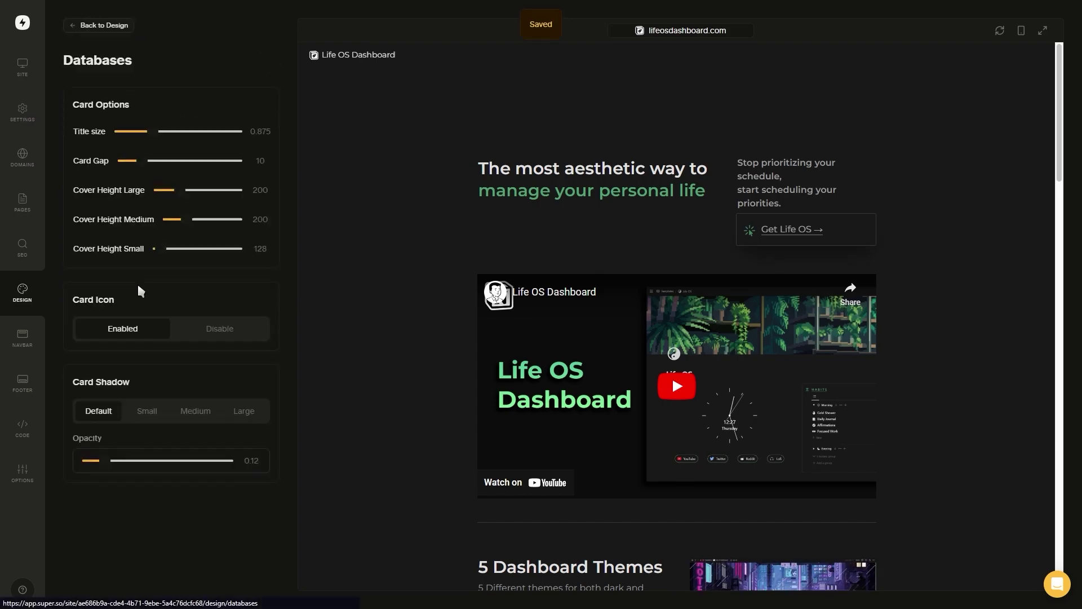
{"action": "left_click", "coordinate": [195, 410]}
{"action": "left_click", "coordinate": [90, 25]}
Set the navbar shadow to Small
{"action": "left_click", "coordinate": [123, 317]}
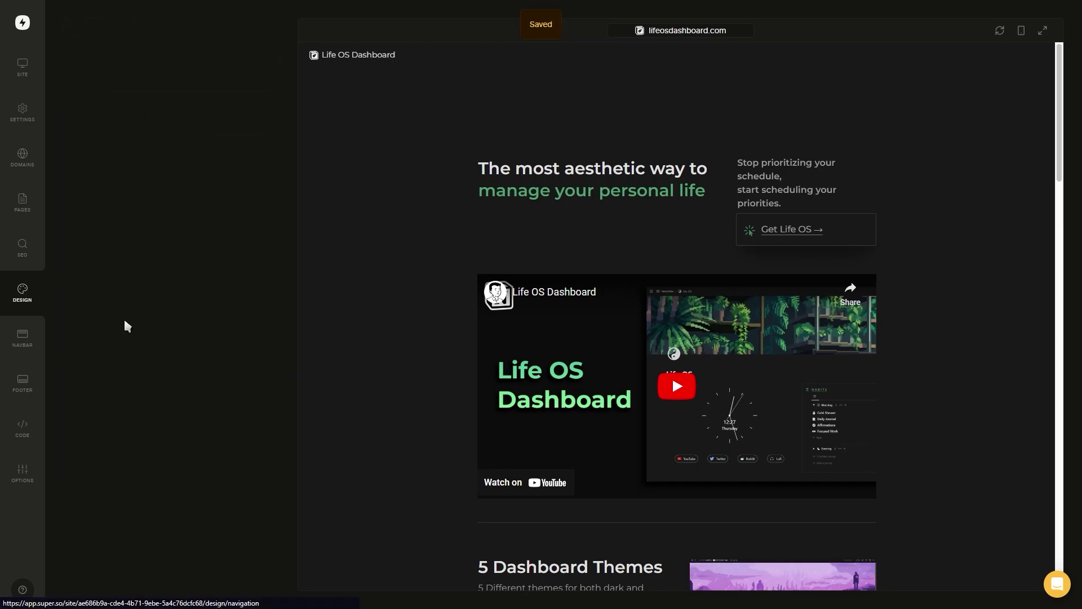
{"action": "left_click", "coordinate": [148, 219]}
{"action": "left_click", "coordinate": [195, 216]}
{"action": "left_click", "coordinate": [147, 215]}
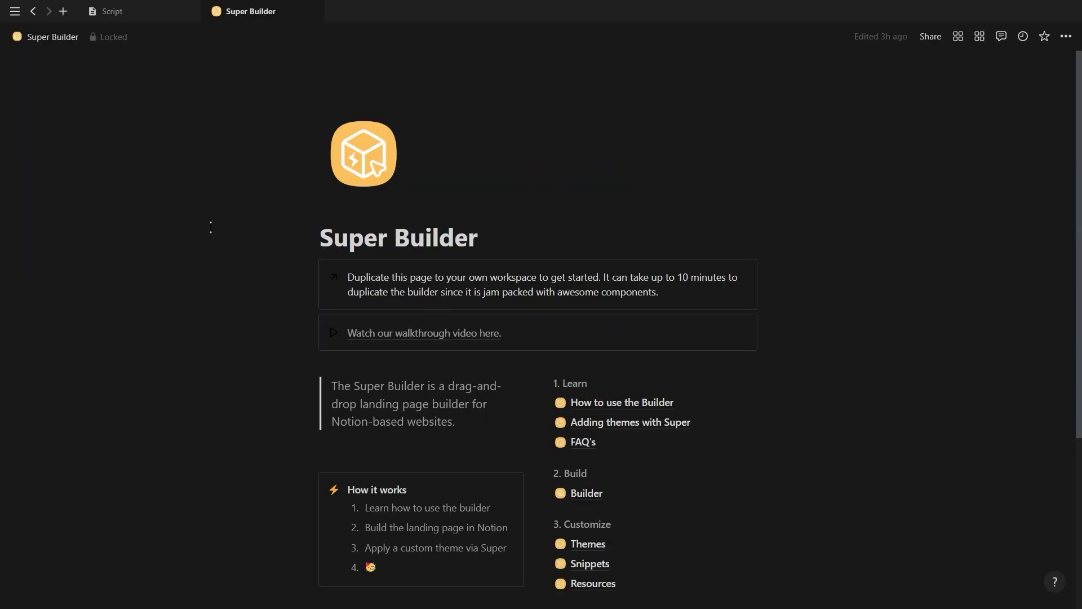
Copy the Minima theme's stylesheet link and paste it into the site's Head code
{"action": "scroll", "coordinate": [210, 227], "scroll_direction": "down", "scroll_amount": 3}
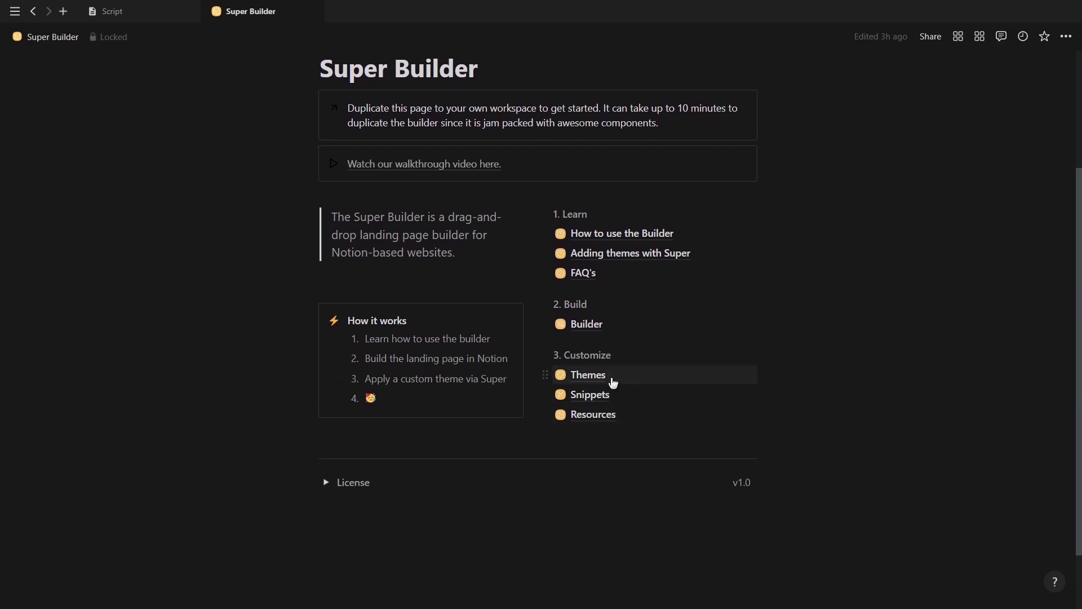
{"action": "left_click", "coordinate": [588, 376]}
{"action": "left_click", "coordinate": [405, 324]}
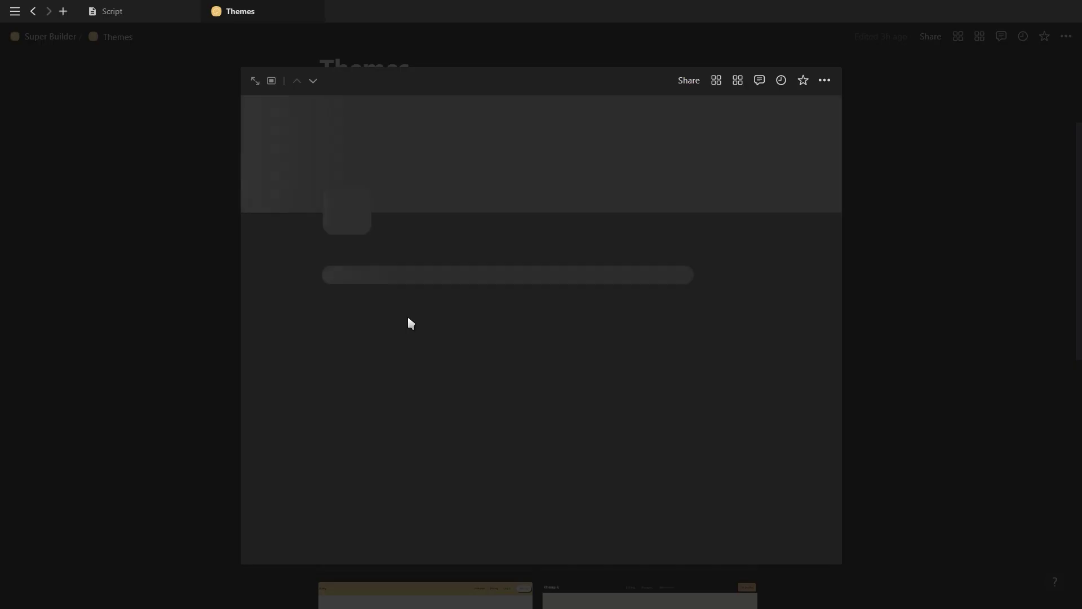
{"action": "scroll", "coordinate": [466, 326], "scroll_direction": "down", "scroll_amount": 2}
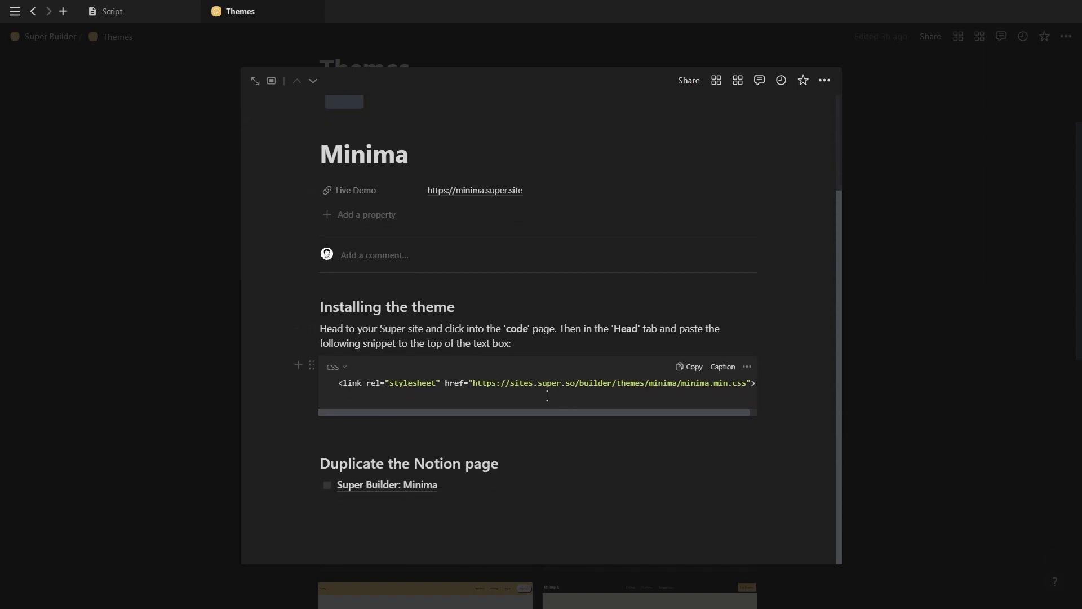
{"action": "left_click", "coordinate": [693, 368]}
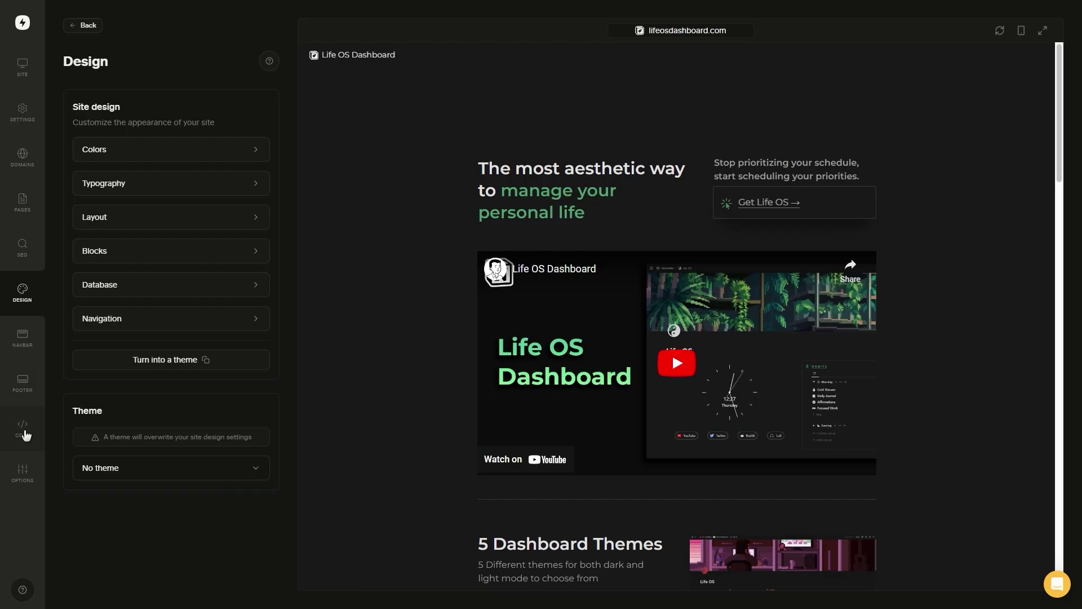
{"action": "left_click", "coordinate": [22, 432]}
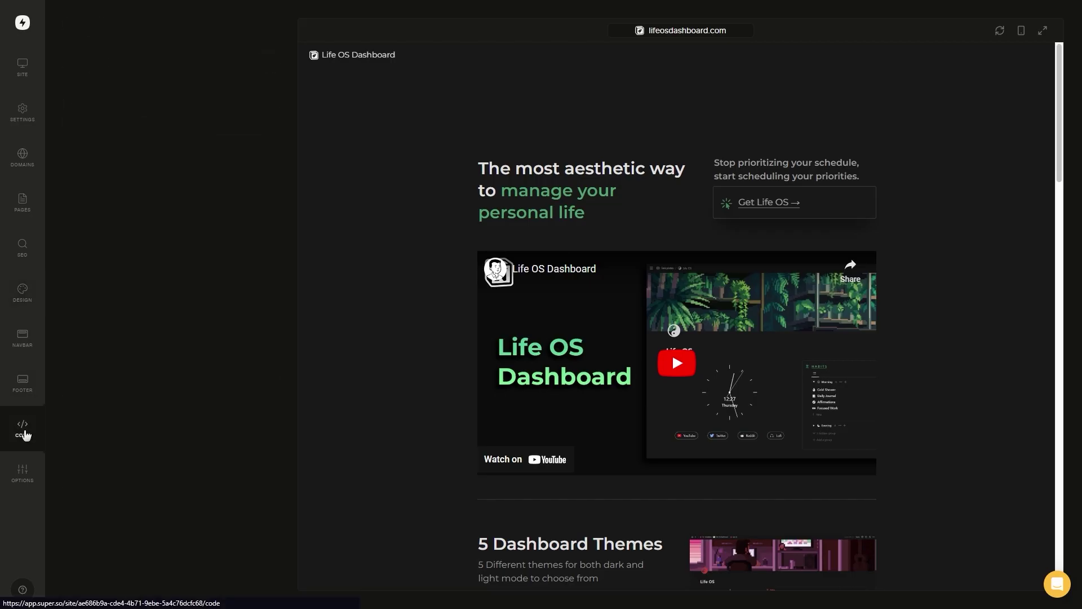
{"action": "key", "text": "ctrl+v"}
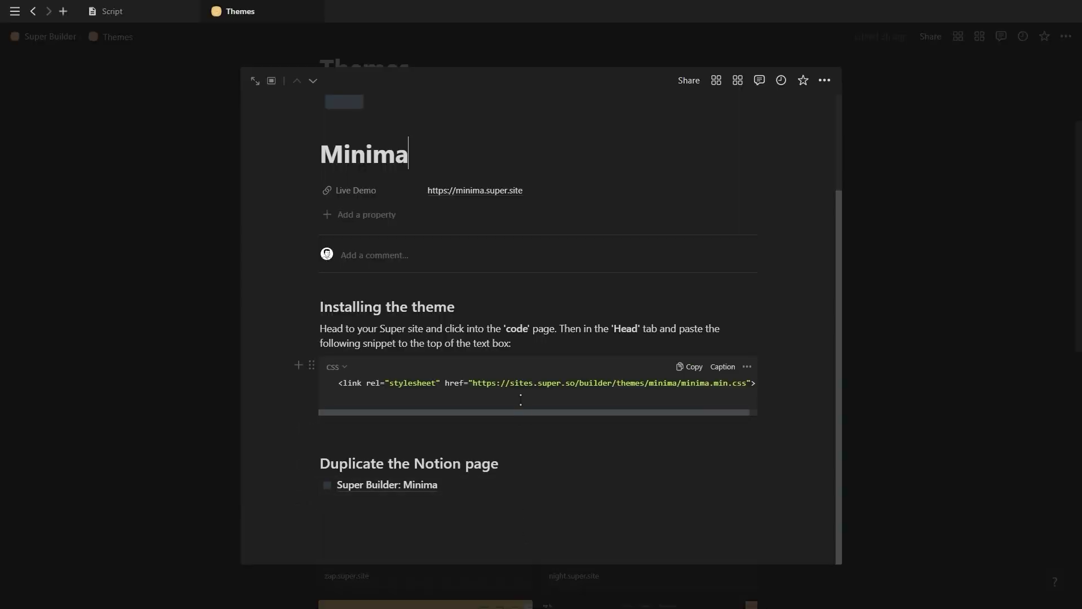
Open the Super Builder: Minima page and scroll through it
{"action": "left_click", "coordinate": [393, 486]}
{"action": "scroll", "coordinate": [391, 483], "scroll_direction": "down", "scroll_amount": 15}
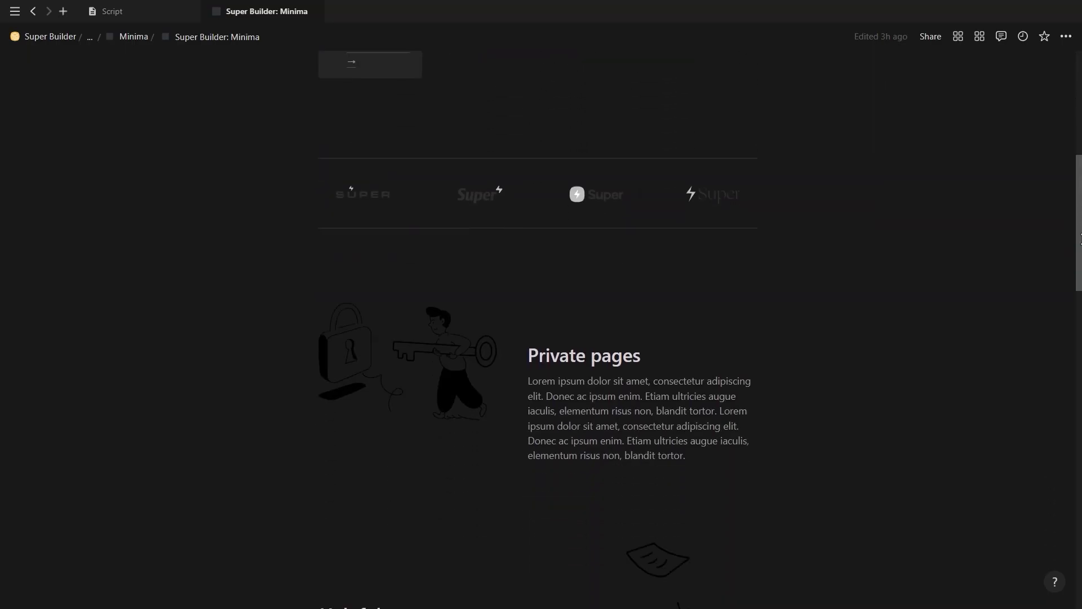
{"action": "left_click_drag", "start_coordinate": [1080, 383], "coordinate": [1080, 169]}
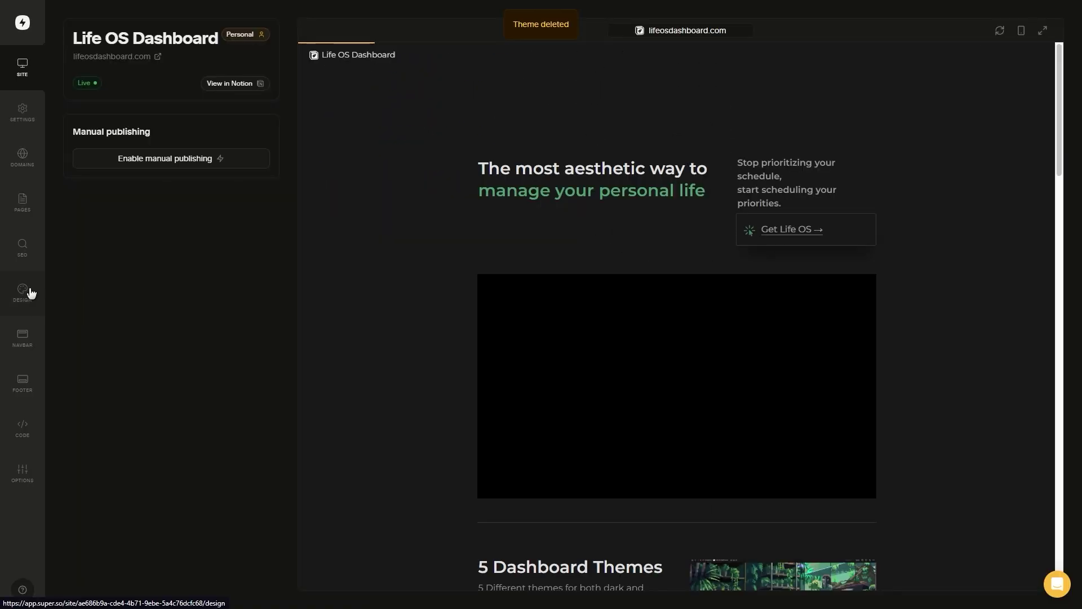
Open the Warp template's getting started guide
{"action": "left_click", "coordinate": [23, 293]}
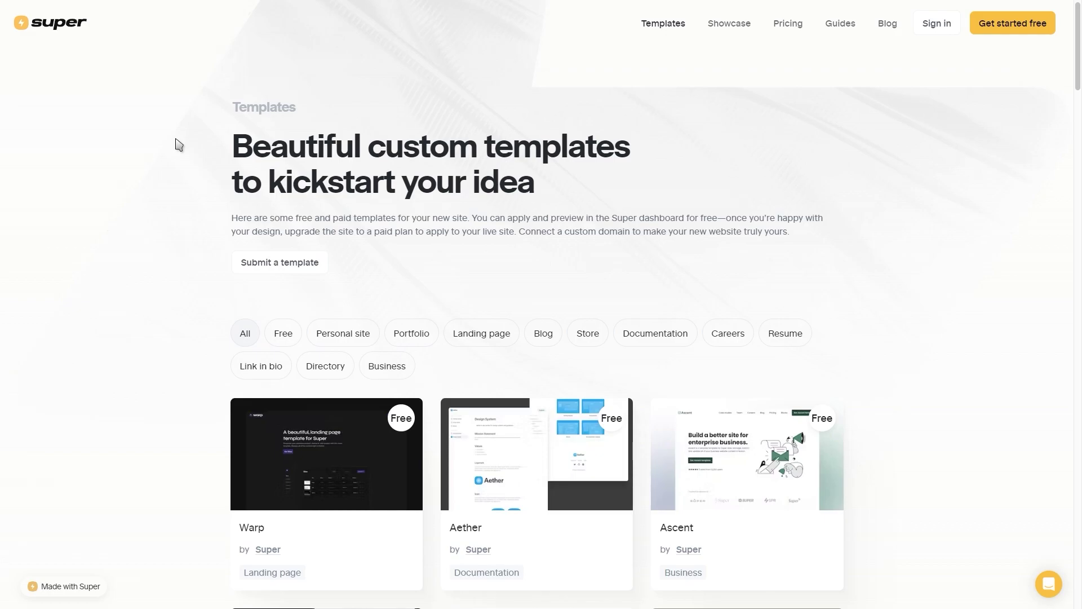
{"action": "left_click", "coordinate": [302, 464]}
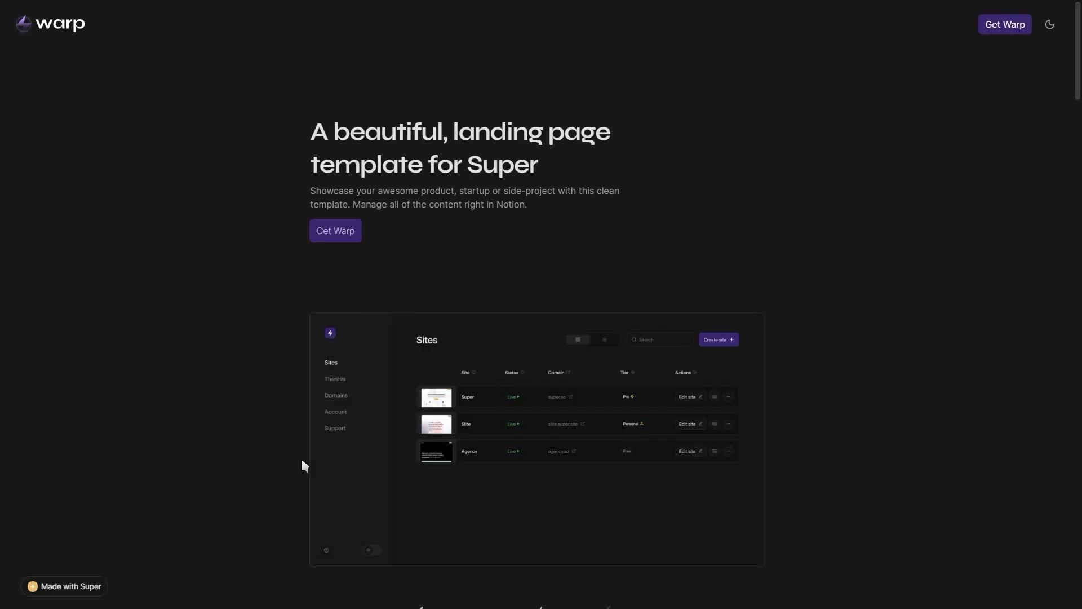
{"action": "scroll", "coordinate": [241, 297], "scroll_direction": "down", "scroll_amount": 5}
{"action": "scroll", "coordinate": [235, 301], "scroll_direction": "up", "scroll_amount": 5}
{"action": "left_click", "coordinate": [348, 228]}
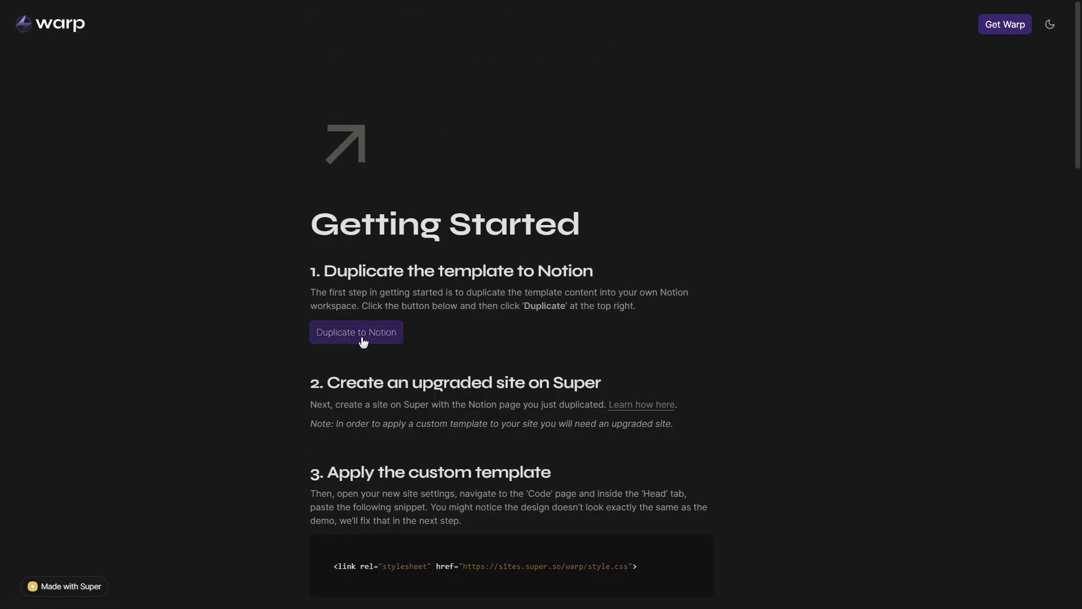
{"action": "scroll", "coordinate": [454, 357], "scroll_direction": "down", "scroll_amount": 3}
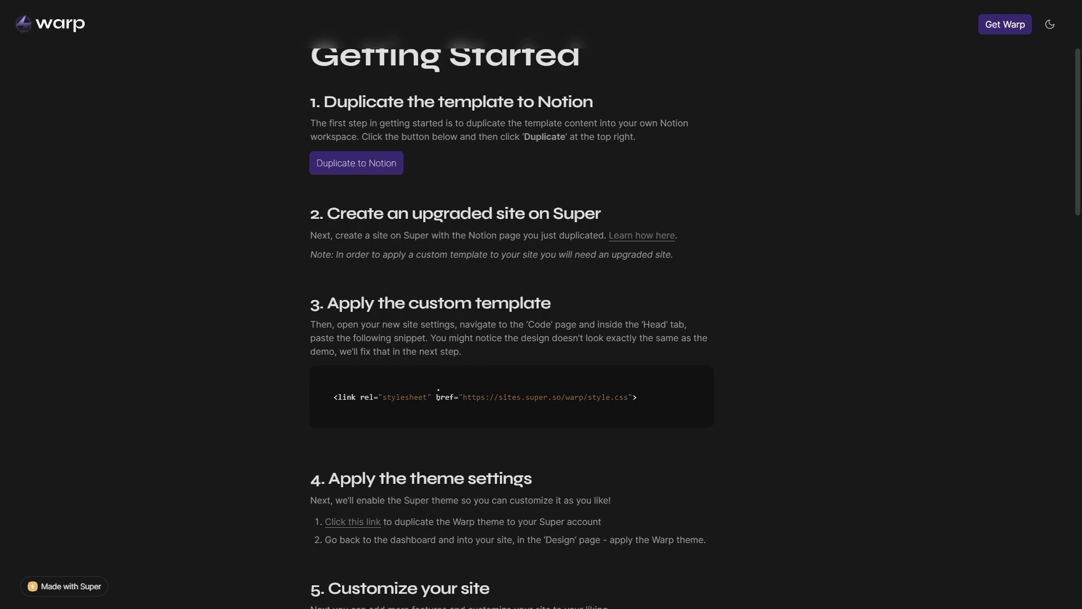
{"action": "scroll", "coordinate": [516, 389], "scroll_direction": "down", "scroll_amount": 3}
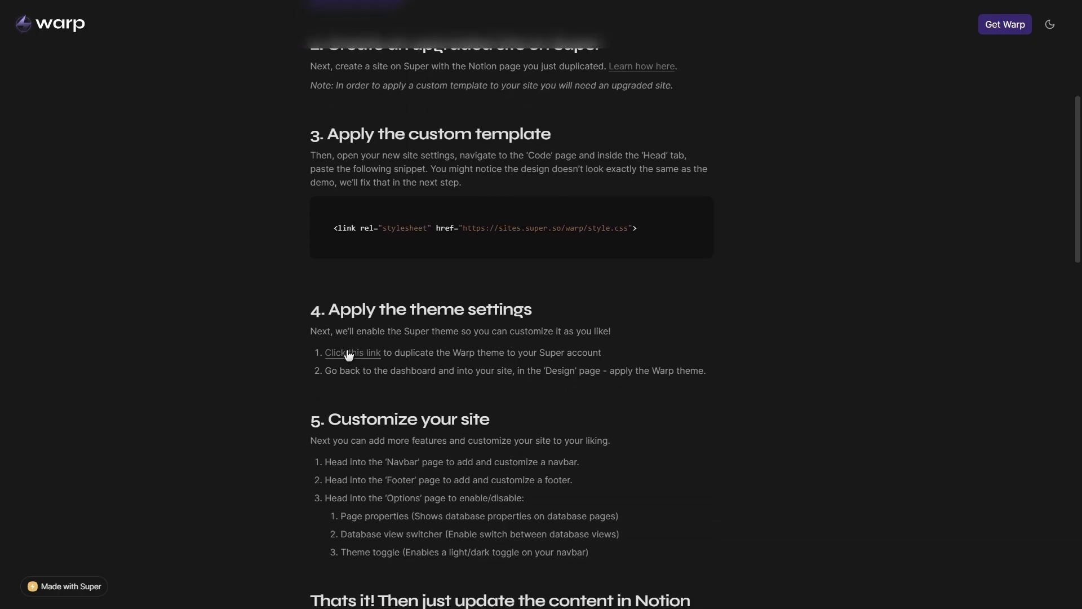
Duplicate the Warp theme and apply Warp(1) as the site's theme
{"action": "left_click", "coordinate": [360, 356]}
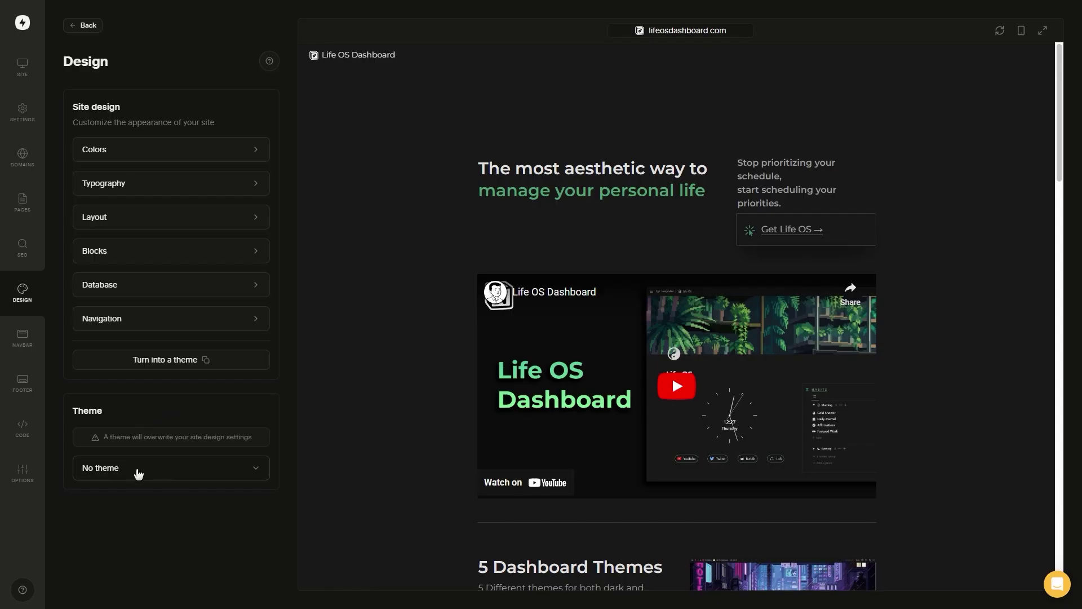
{"action": "left_click", "coordinate": [143, 474]}
{"action": "left_click", "coordinate": [117, 492]}
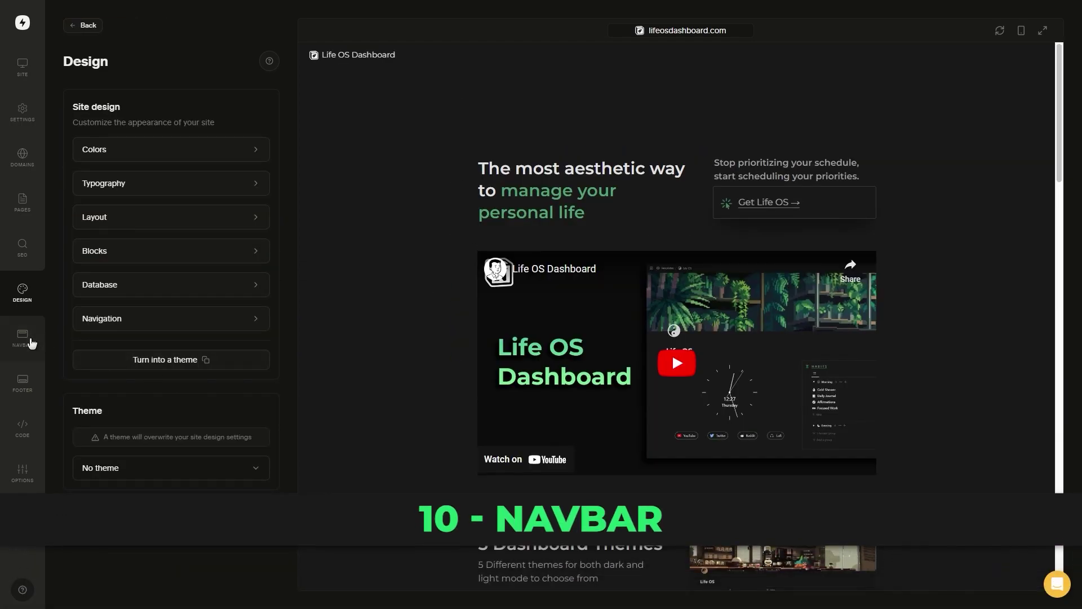
Set the navbar type to Simple
{"action": "left_click", "coordinate": [31, 341]}
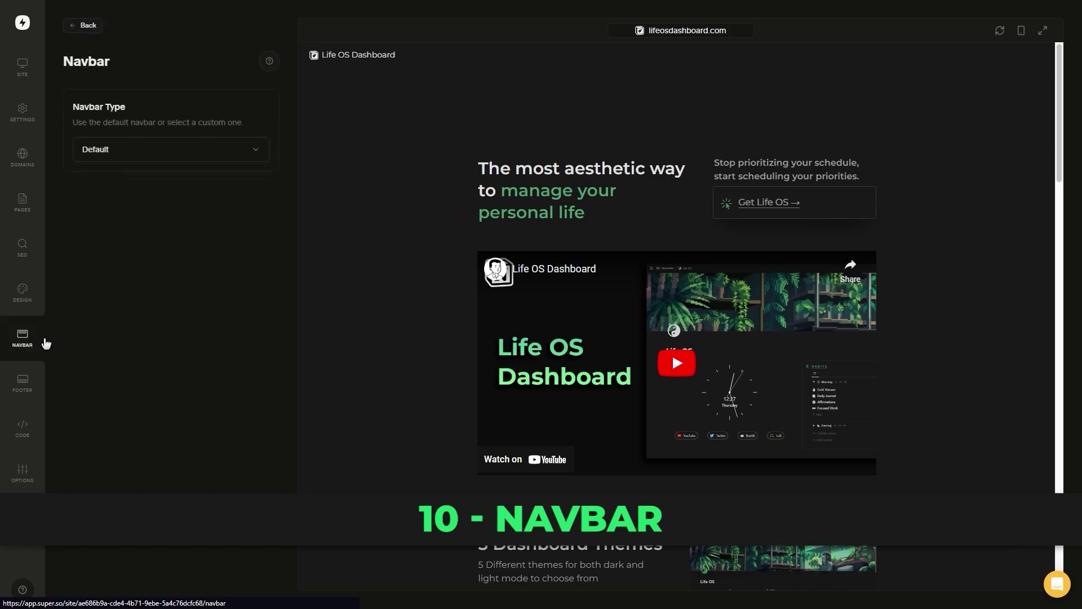
{"action": "left_click", "coordinate": [127, 151]}
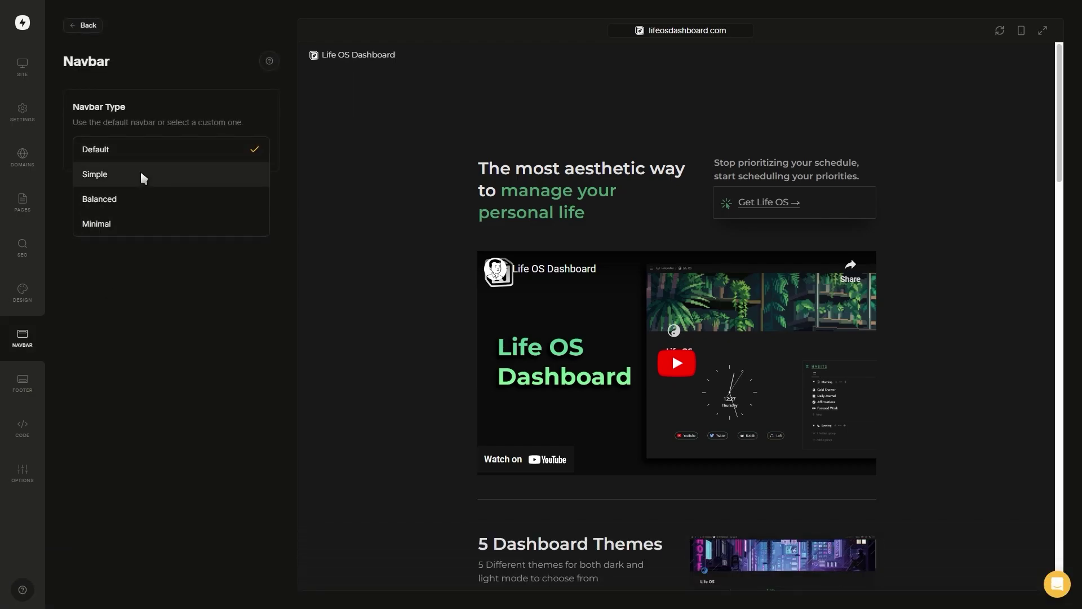
{"action": "left_click", "coordinate": [140, 176]}
Add an external YouTube link item to the navbar
{"action": "left_click", "coordinate": [177, 253]}
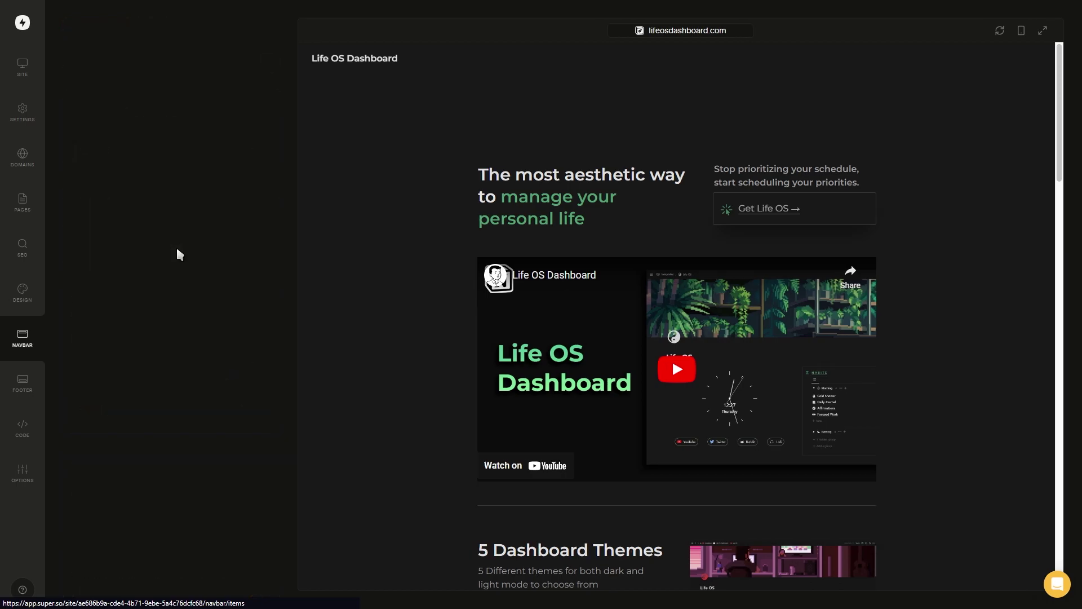
{"action": "left_click", "coordinate": [153, 129]}
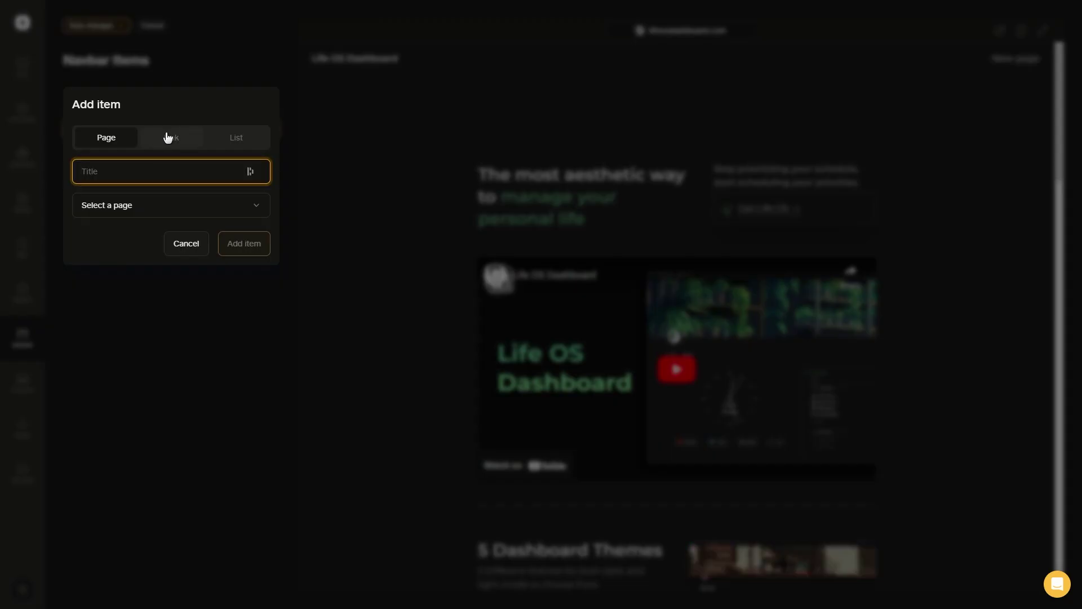
{"action": "left_click", "coordinate": [169, 138]}
{"action": "left_click", "coordinate": [145, 172]}
{"action": "type", "text": "YouTube"}
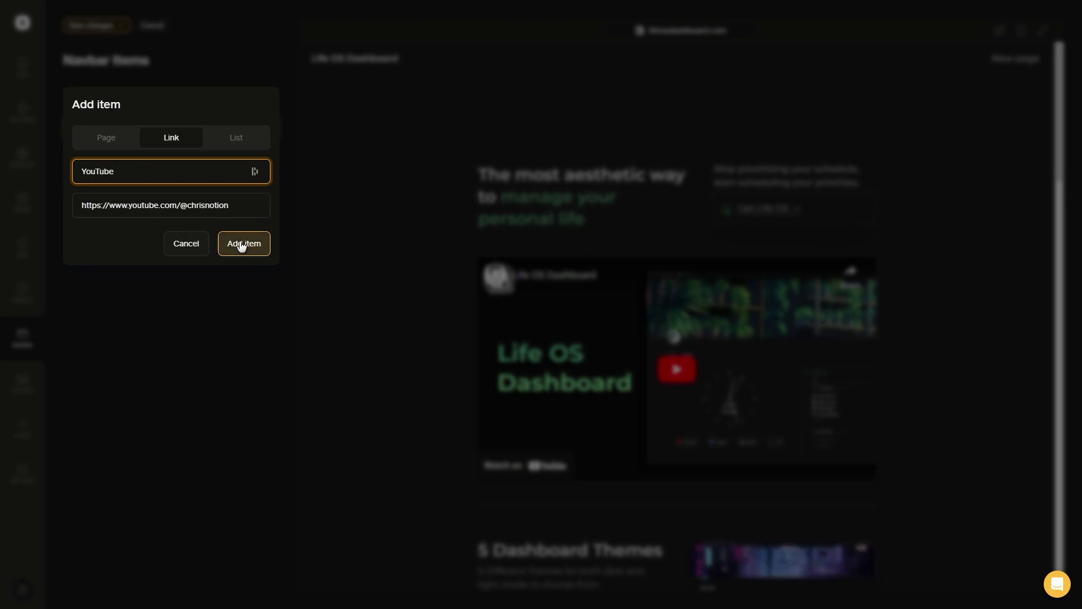
{"action": "left_click", "coordinate": [242, 244]}
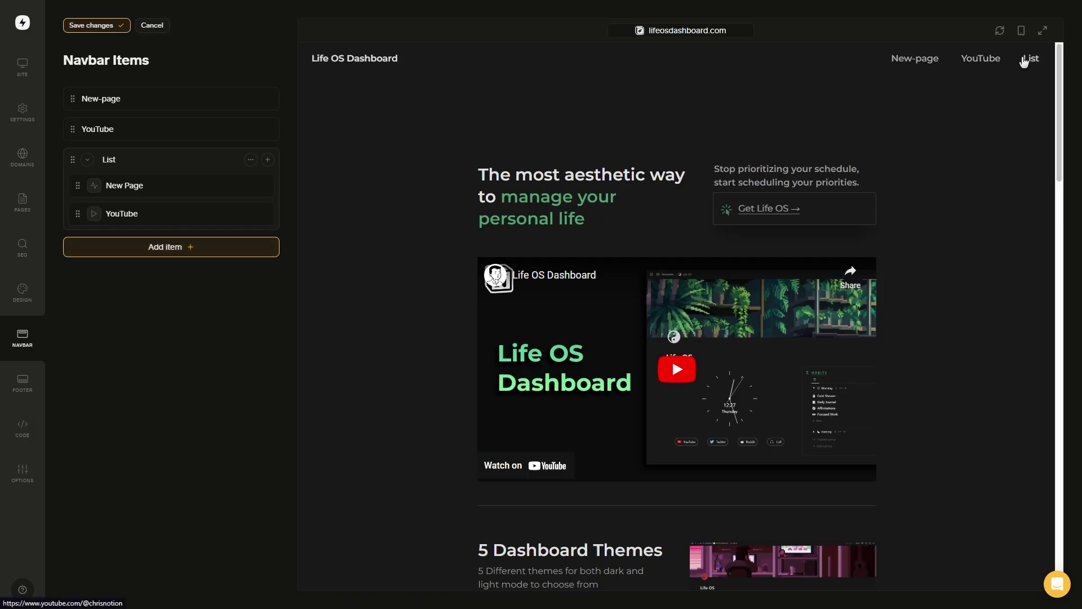
{"action": "mouse_move", "coordinate": [1031, 60]}
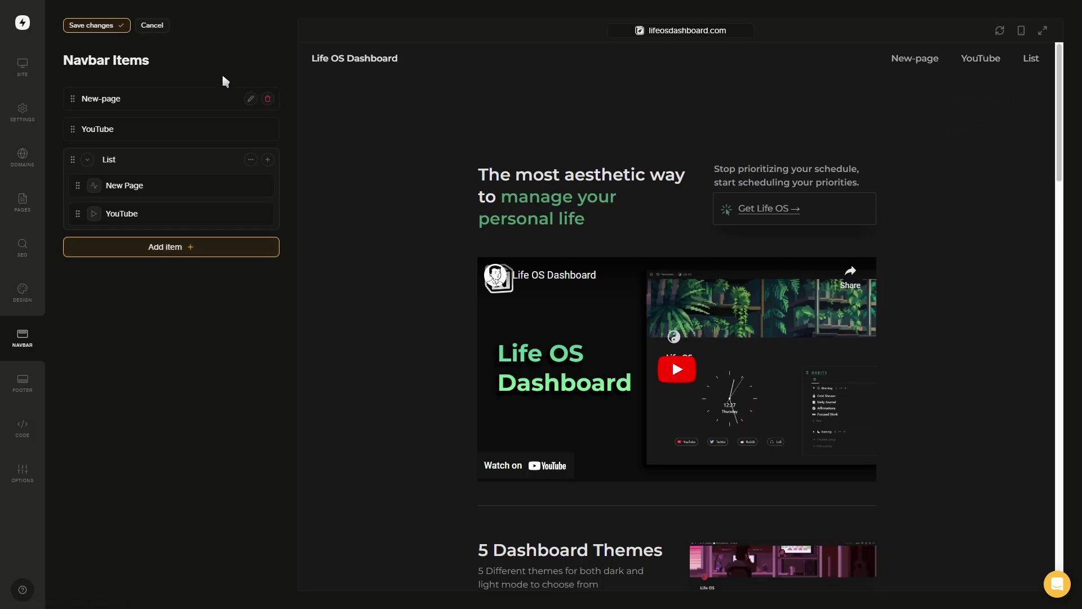
Switch the navbar logo to an uploaded image file
{"action": "left_click", "coordinate": [91, 28]}
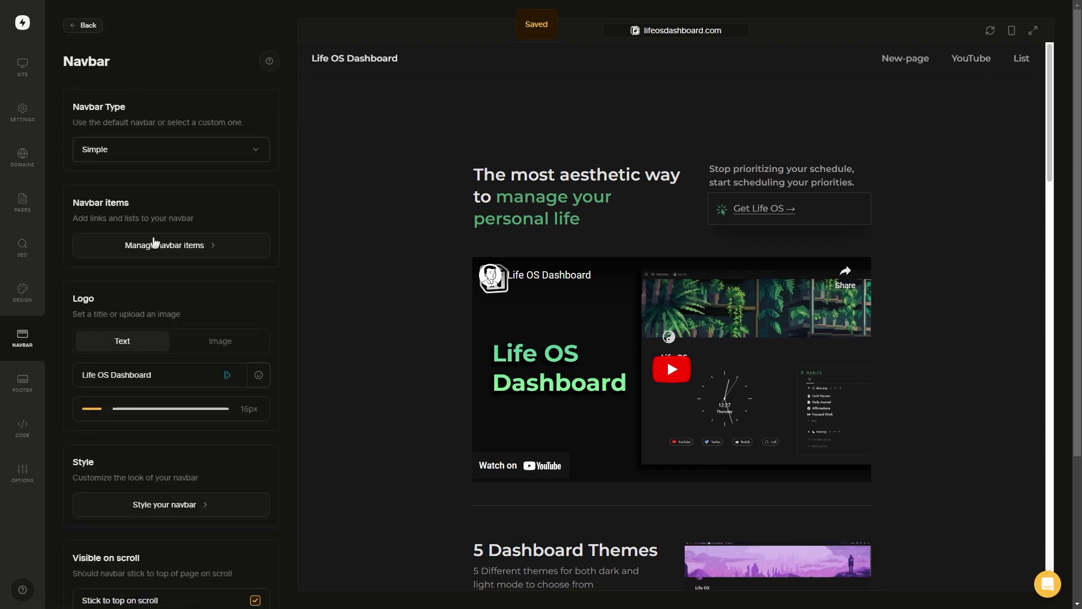
{"action": "left_click", "coordinate": [220, 284]}
{"action": "left_click", "coordinate": [169, 325]}
{"action": "double_click", "coordinate": [219, 117]}
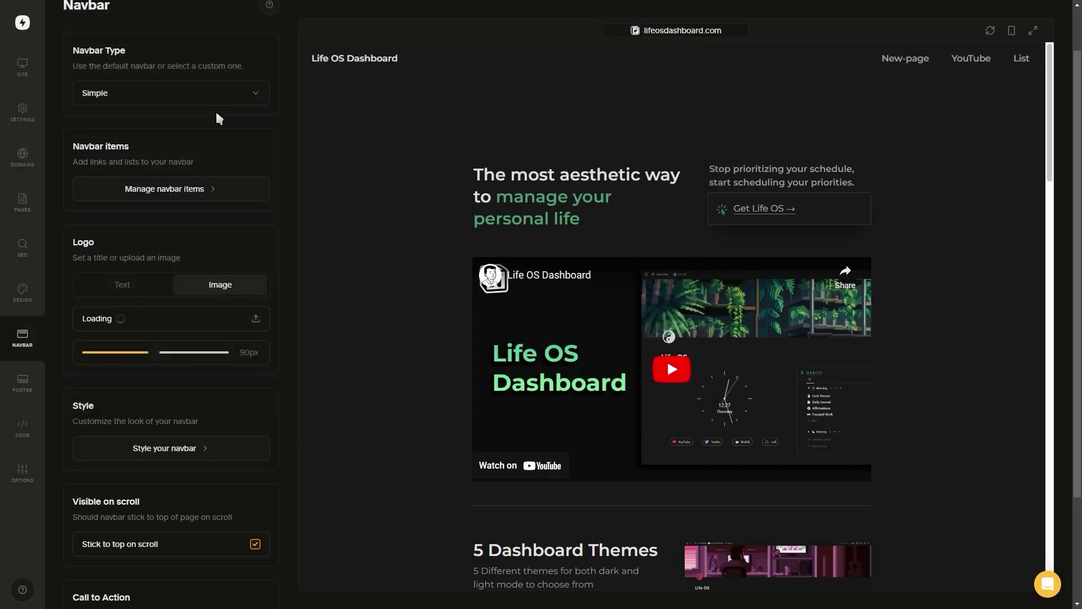
Keep the navbar dark with shadow opacity 1, save, and fix it at top on scroll
{"action": "left_click", "coordinate": [164, 448]}
{"action": "left_click", "coordinate": [125, 102]}
{"action": "left_click", "coordinate": [222, 103]}
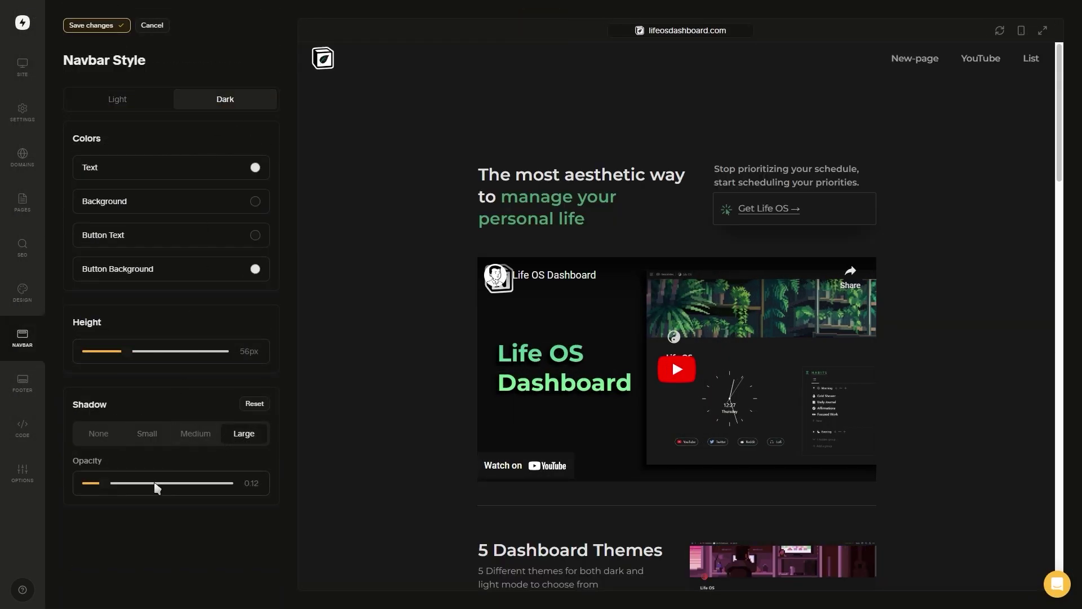
{"action": "left_click_drag", "start_coordinate": [156, 489], "coordinate": [270, 489]}
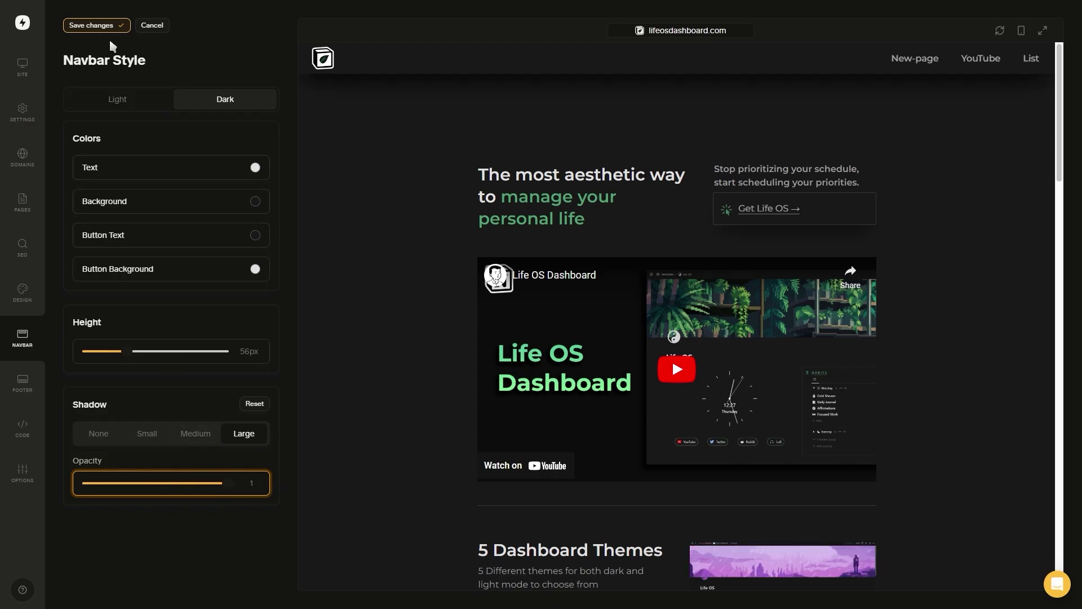
{"action": "left_click", "coordinate": [101, 25]}
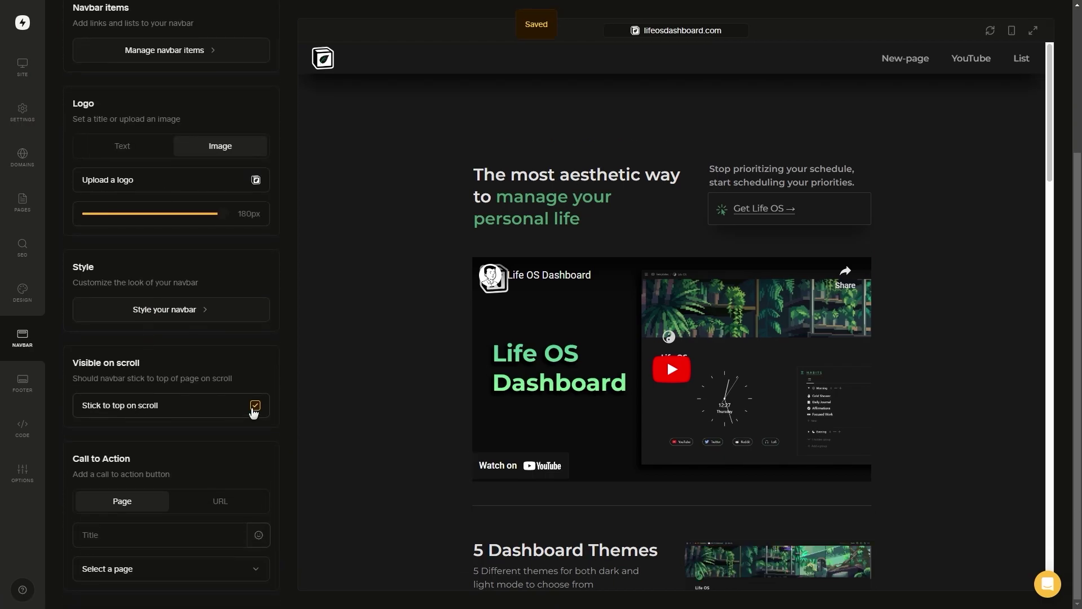
{"action": "left_click", "coordinate": [255, 405]}
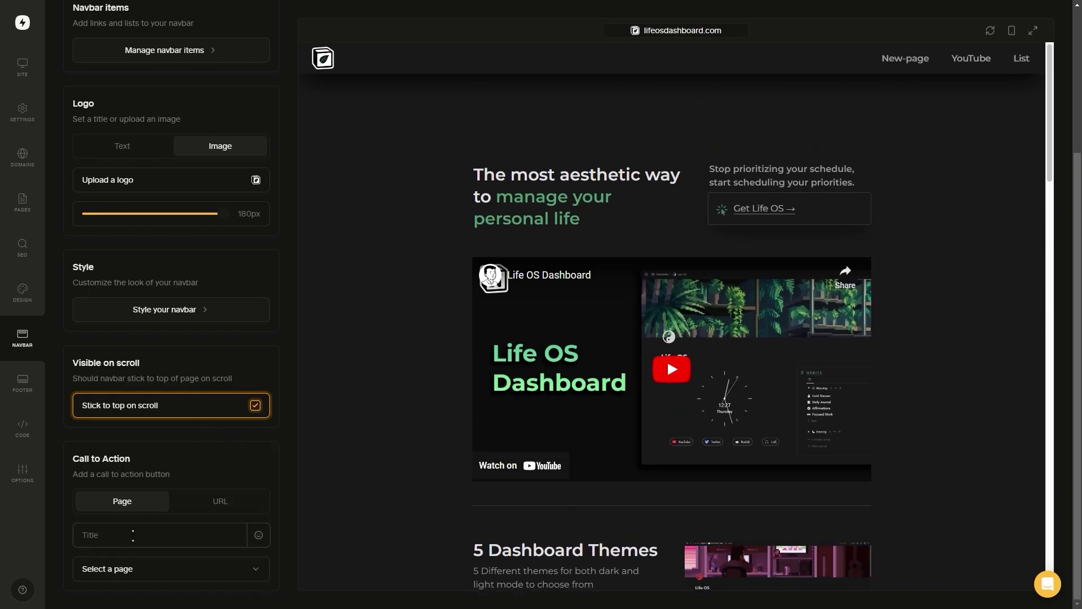
Make the call-to-action button a URL to the YouTube channel titled 'YouTube'
{"action": "left_click", "coordinate": [141, 569]}
{"action": "left_click", "coordinate": [107, 589]}
{"action": "left_click", "coordinate": [112, 534]}
{"action": "type", "text": "New pag"}
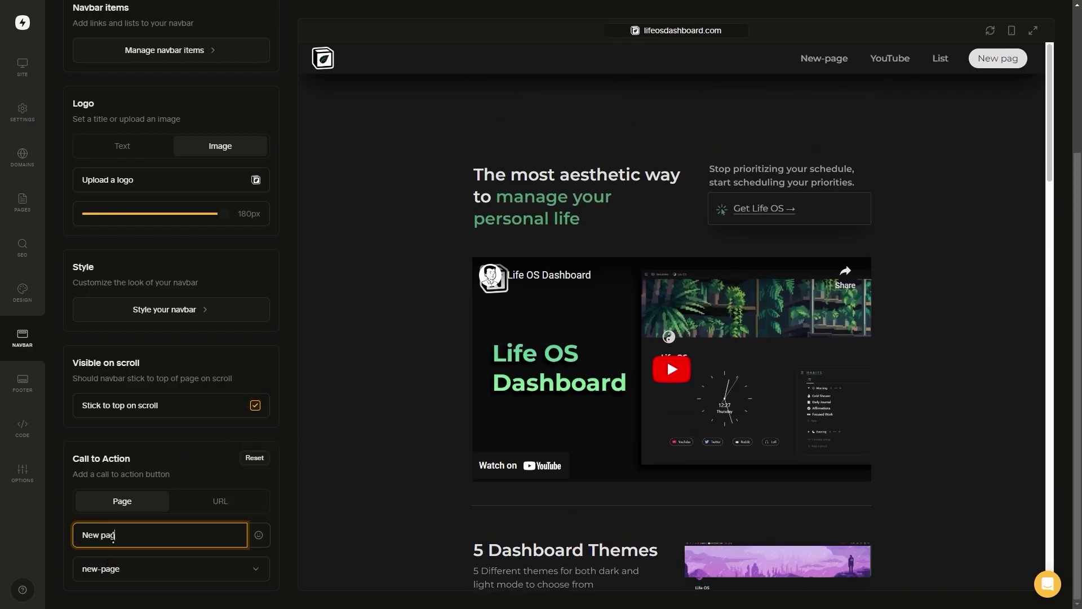
{"action": "type", "text": "e"}
{"action": "left_click", "coordinate": [213, 499]}
{"action": "left_click", "coordinate": [150, 569]}
{"action": "type", "text": "https://www.youtube.com/@chrisnotion"}
{"action": "triple_click", "coordinate": [116, 535]}
{"action": "type", "text": "YouTube"}
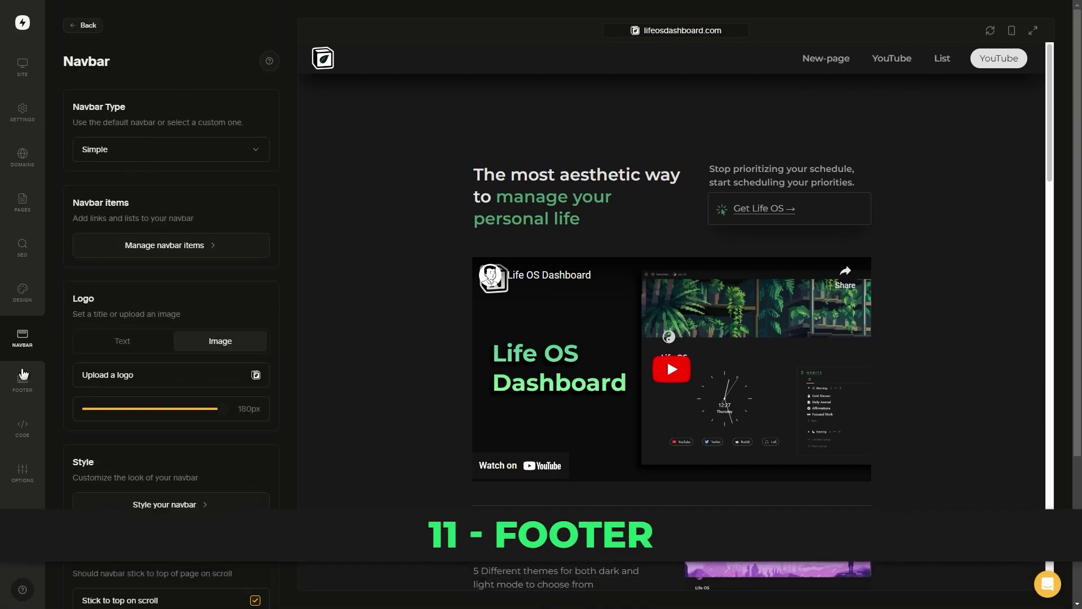
Switch the footer to the Stack layout with an enlarged image logo
{"action": "left_click", "coordinate": [23, 383]}
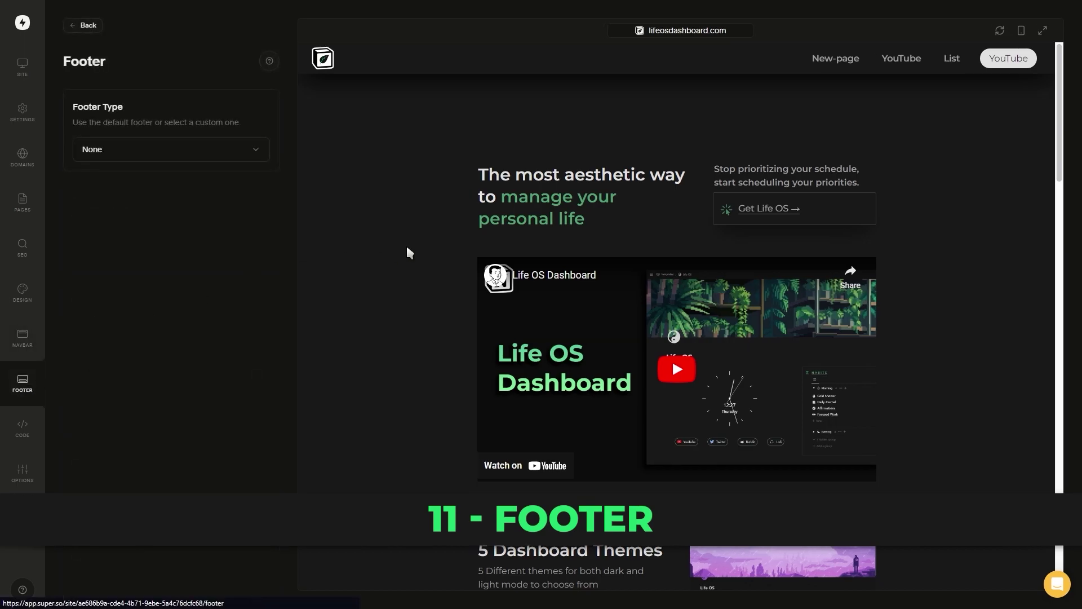
{"action": "left_click", "coordinate": [242, 161]}
{"action": "left_click", "coordinate": [200, 177]}
{"action": "left_click", "coordinate": [220, 271]}
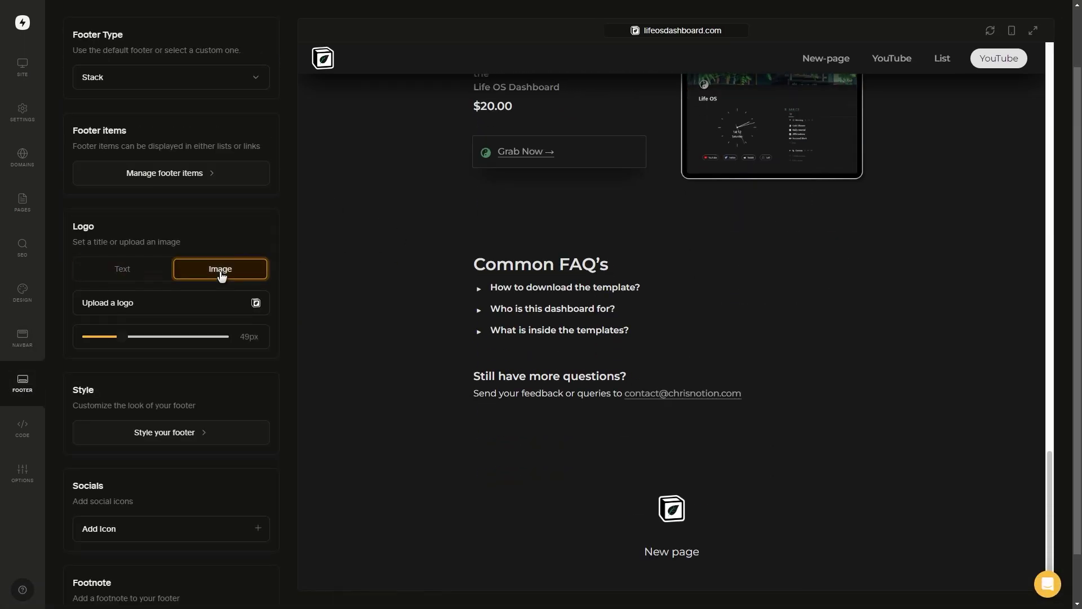
{"action": "mouse_move", "coordinate": [140, 341]}
{"action": "left_mouse_down"}
{"action": "mouse_move", "coordinate": [242, 341]}
{"action": "mouse_move", "coordinate": [129, 349]}
{"action": "left_mouse_up"}
Set the footer style to Dark after briefly previewing Light
{"action": "scroll", "coordinate": [177, 369], "scroll_direction": "down", "scroll_amount": 1}
{"action": "left_click", "coordinate": [218, 374]}
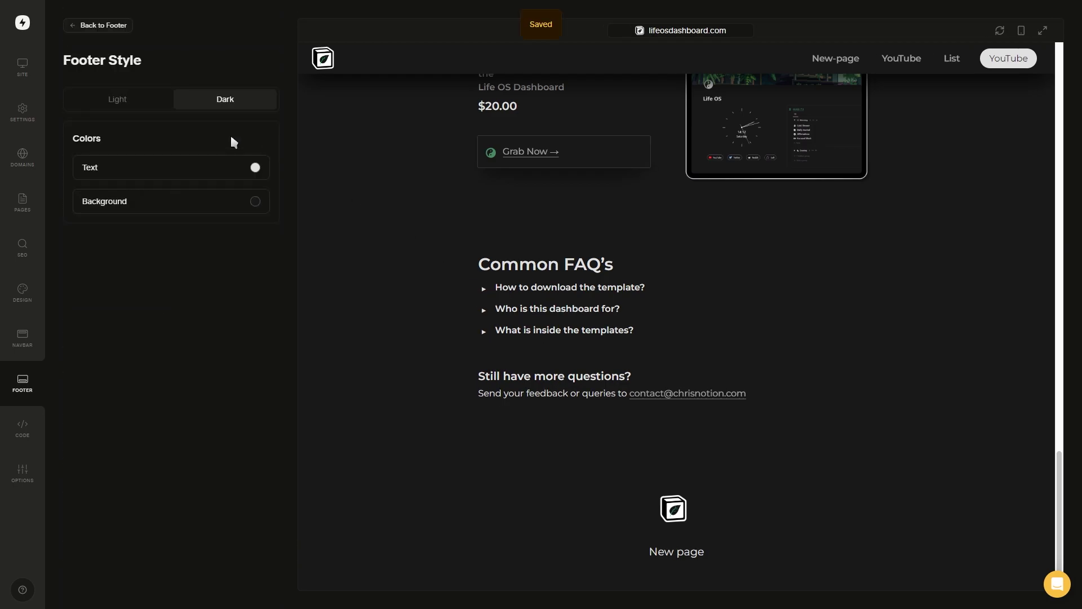
{"action": "left_click", "coordinate": [168, 105]}
{"action": "left_click", "coordinate": [226, 109]}
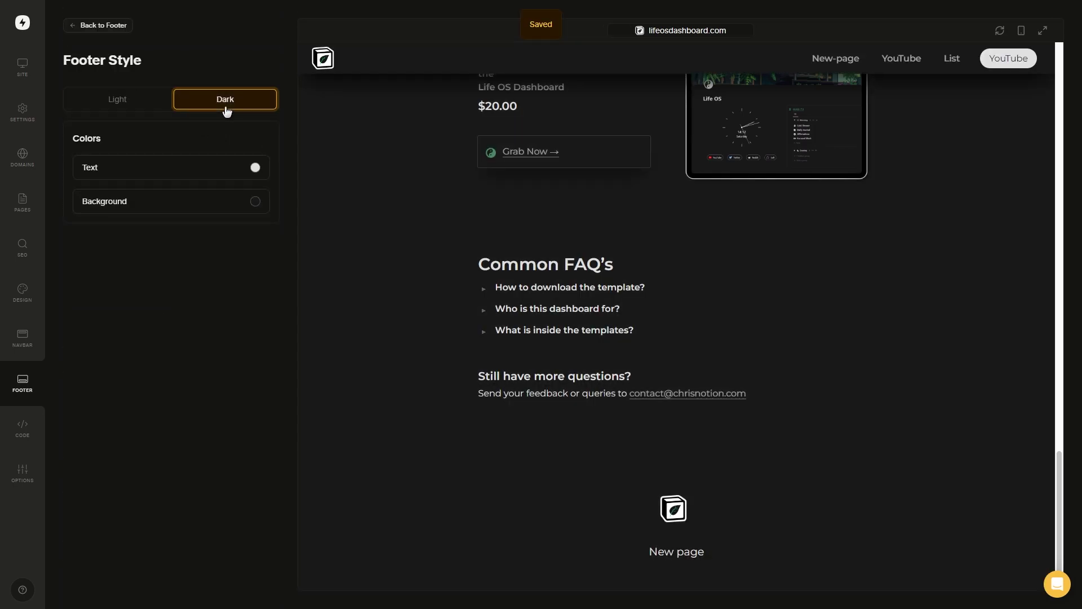
{"action": "left_click", "coordinate": [100, 26]}
Add a YouTube social icon to the footer linked to the pasted channel URL
{"action": "scroll", "coordinate": [152, 367], "scroll_direction": "down", "scroll_amount": 3}
{"action": "left_click", "coordinate": [135, 479]}
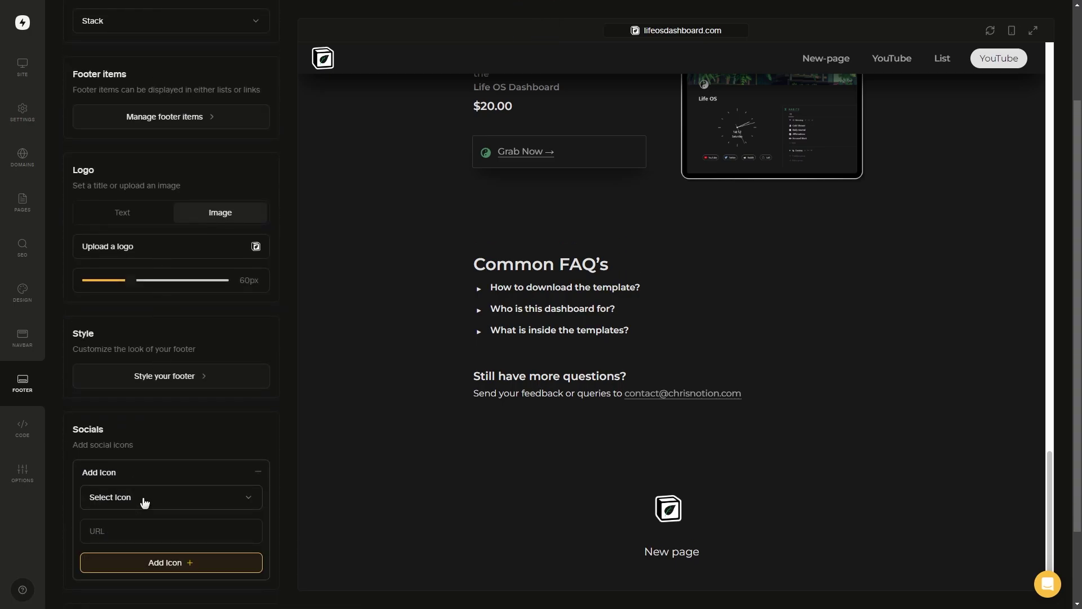
{"action": "left_click", "coordinate": [145, 501]}
{"action": "scroll", "coordinate": [143, 497], "scroll_direction": "down", "scroll_amount": 2}
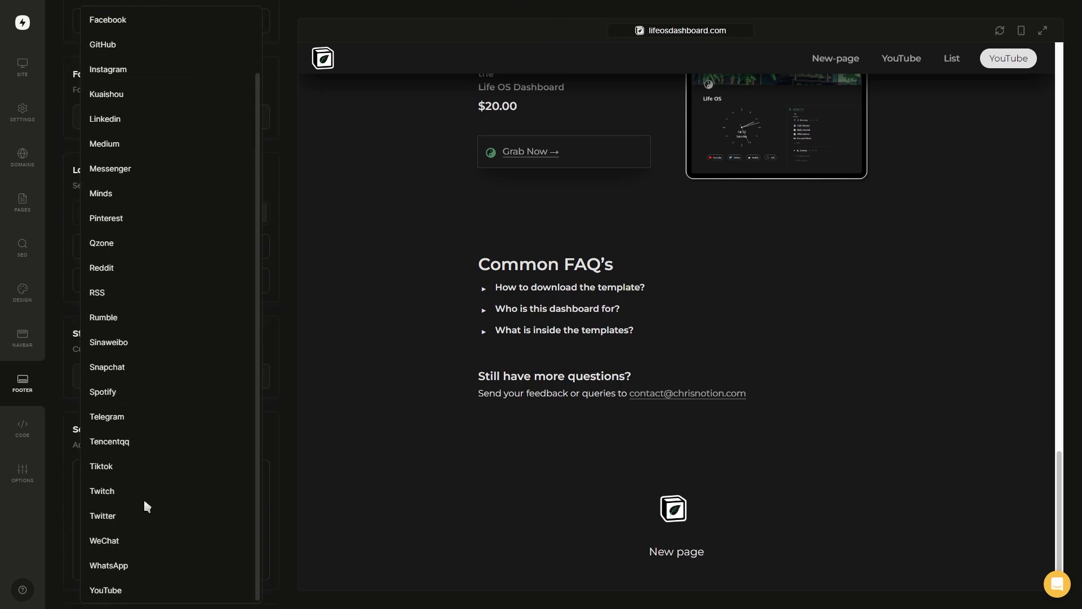
{"action": "left_click", "coordinate": [135, 590]}
{"action": "left_click", "coordinate": [138, 527]}
{"action": "type", "text": "https://www.youtube.com/@chrisnotion"}
{"action": "left_click", "coordinate": [177, 566]}
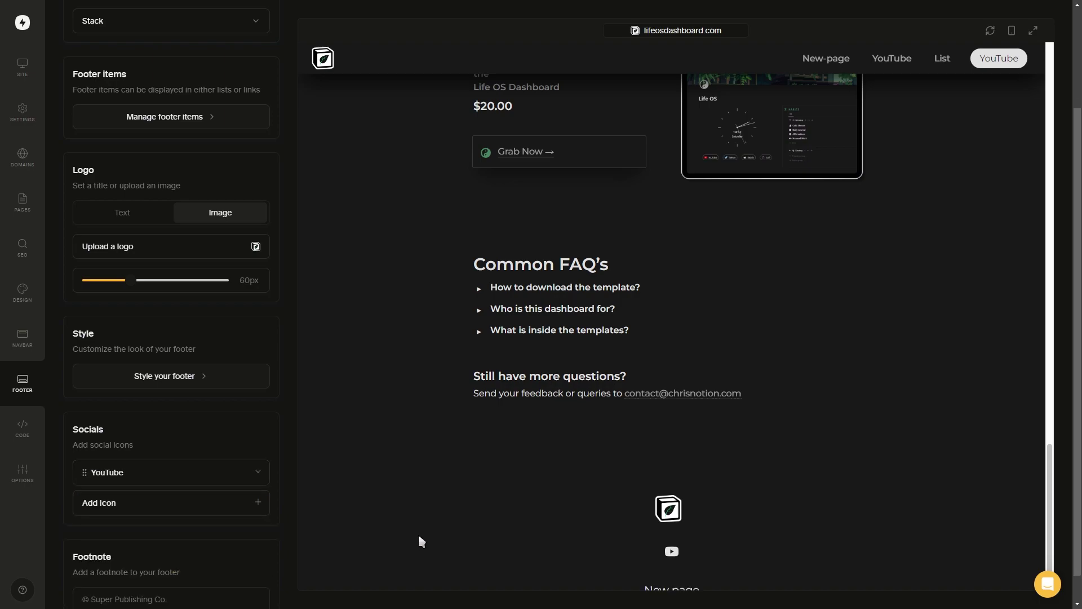
Edit the footer footnote into a subscribe message
{"action": "scroll", "coordinate": [423, 535], "scroll_direction": "down", "scroll_amount": 1}
{"action": "scroll", "coordinate": [183, 498], "scroll_direction": "down", "scroll_amount": 1}
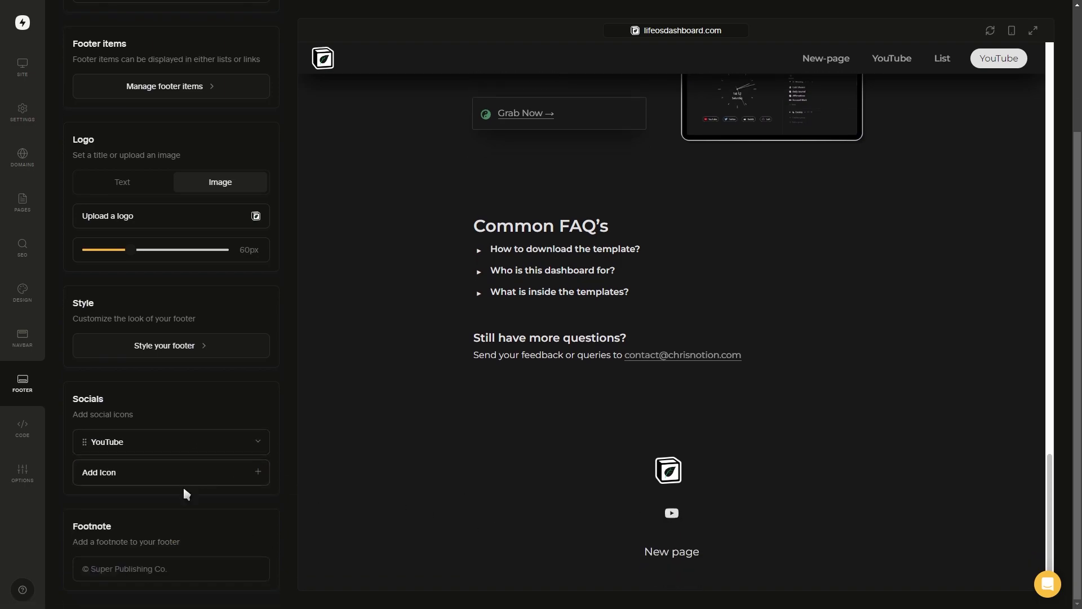
{"action": "left_click", "coordinate": [137, 564]}
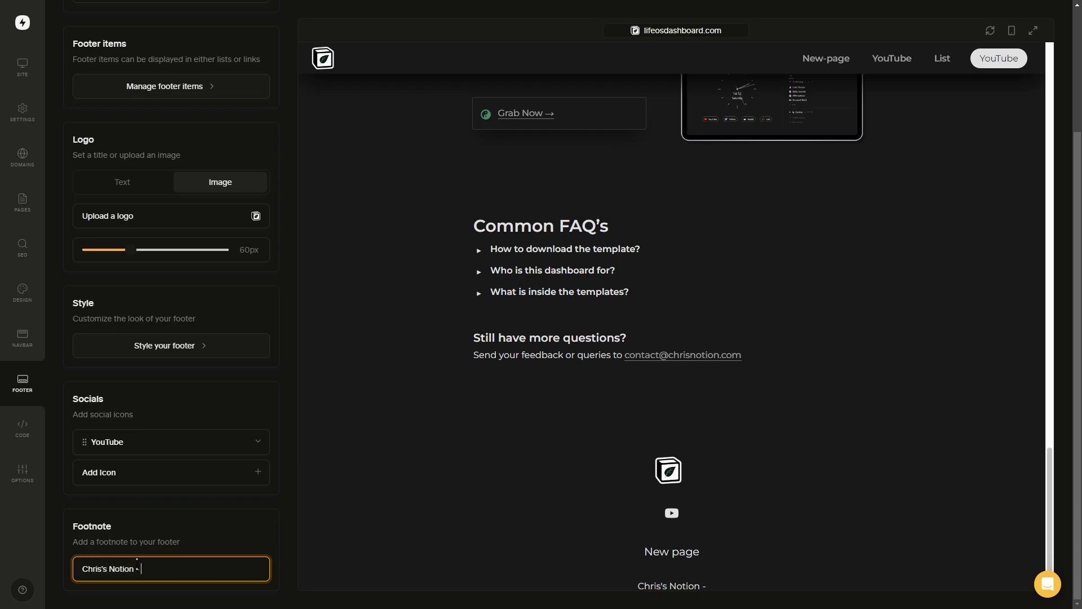
{"action": "scroll", "coordinate": [451, 433], "scroll_direction": "down", "scroll_amount": 1}
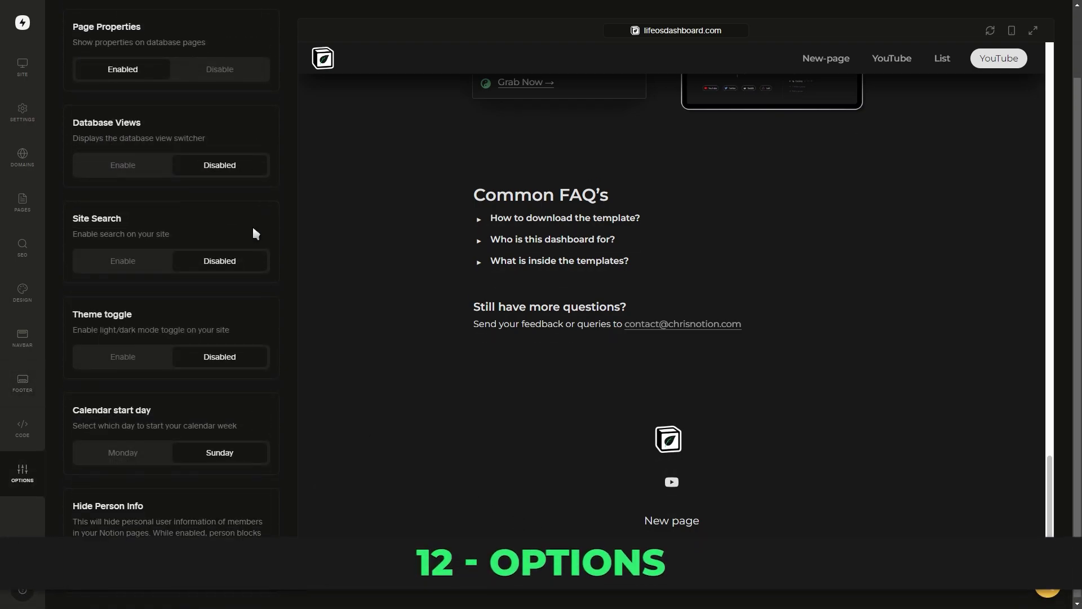
Keep page properties on and enable database views, site search and the theme toggle
{"action": "scroll", "coordinate": [248, 321], "scroll_direction": "up", "scroll_amount": 3}
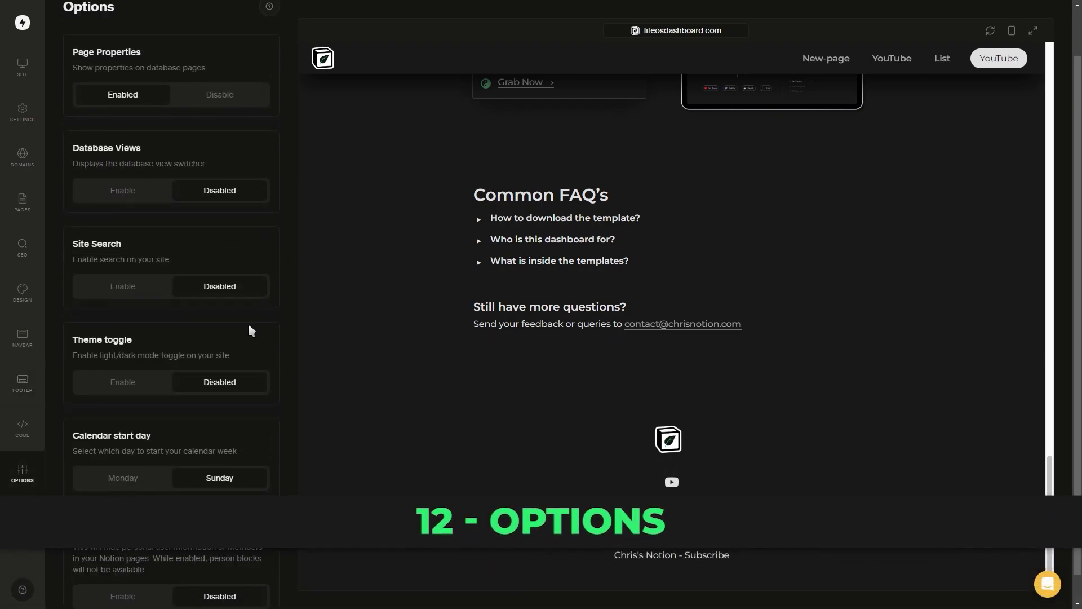
{"action": "left_click", "coordinate": [218, 153]}
{"action": "left_click", "coordinate": [134, 157]}
{"action": "left_click", "coordinate": [133, 251]}
{"action": "left_click", "coordinate": [134, 346]}
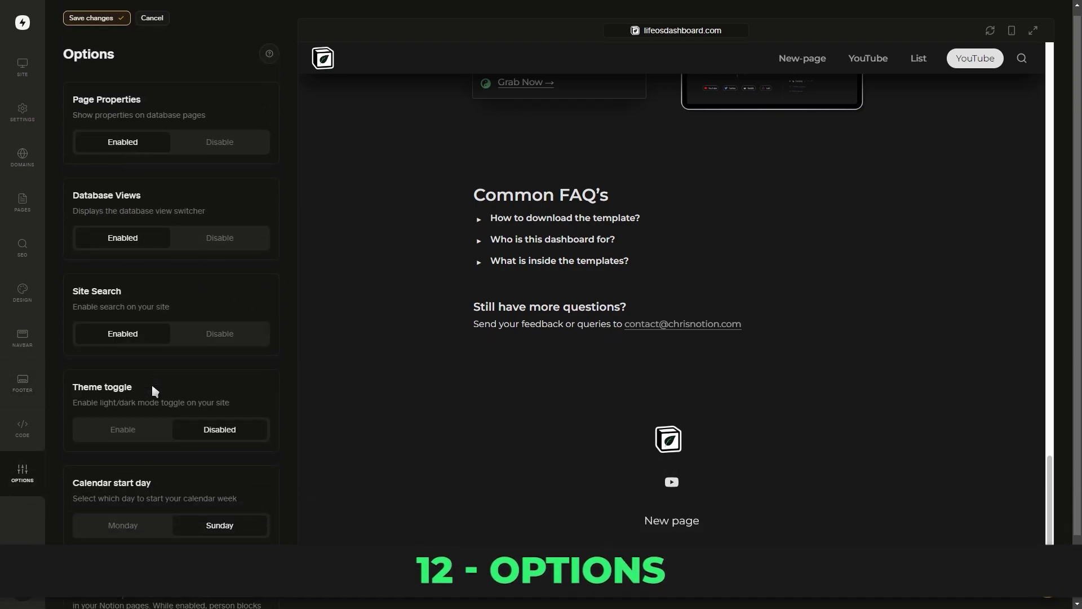
{"action": "left_click", "coordinate": [121, 441]}
Start calendar weeks on Monday and hide members' person info
{"action": "left_click", "coordinate": [997, 59]}
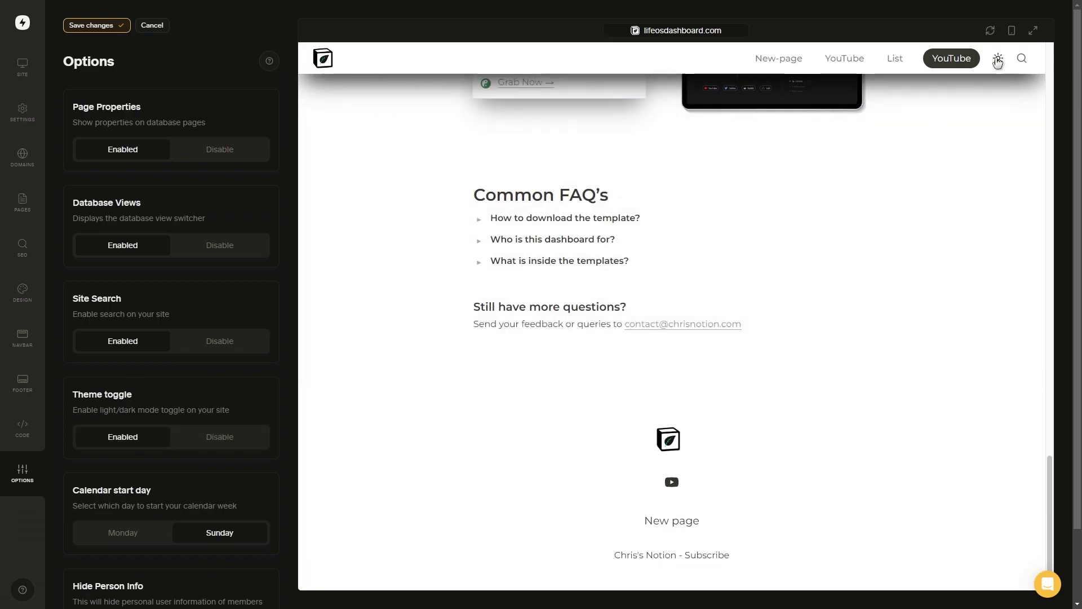
{"action": "left_click", "coordinate": [997, 59]}
{"action": "scroll", "coordinate": [169, 394], "scroll_direction": "down", "scroll_amount": 2}
{"action": "left_click", "coordinate": [110, 451]}
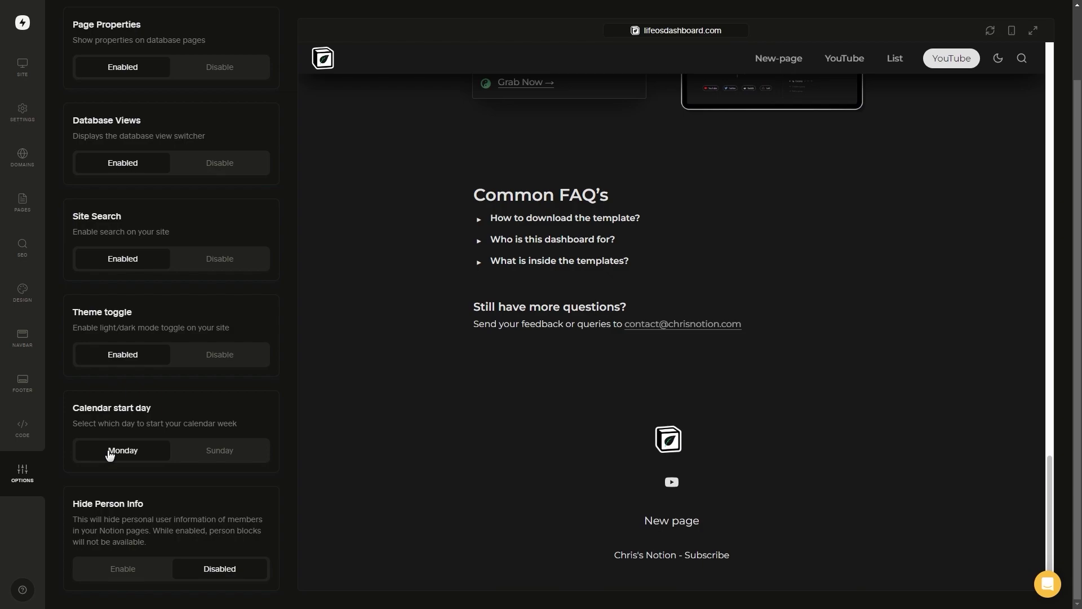
{"action": "left_click", "coordinate": [98, 571]}
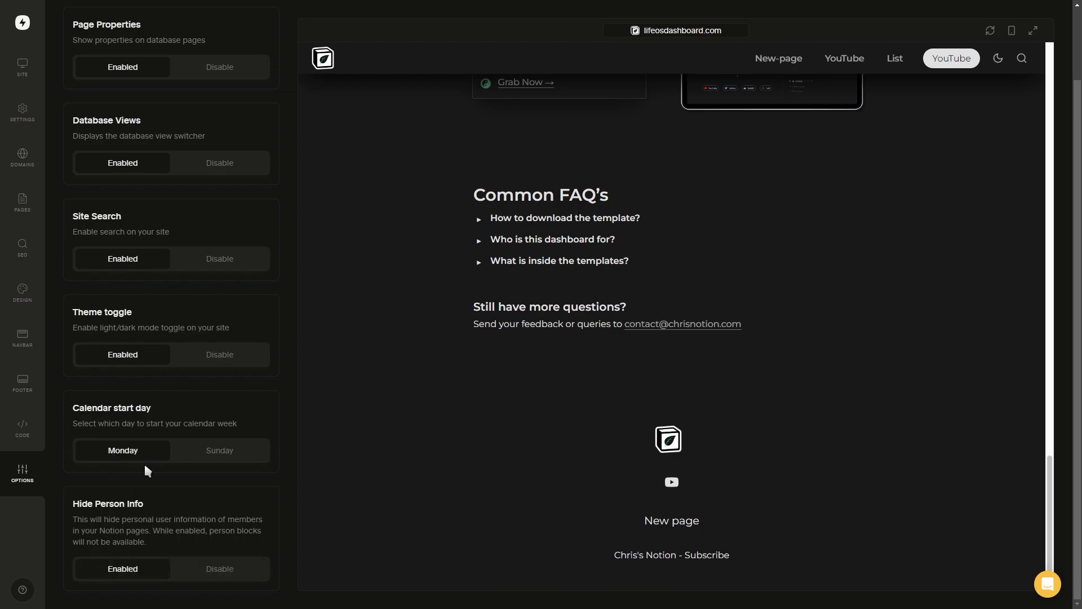
{"action": "scroll", "coordinate": [150, 462], "scroll_direction": "up", "scroll_amount": 2}
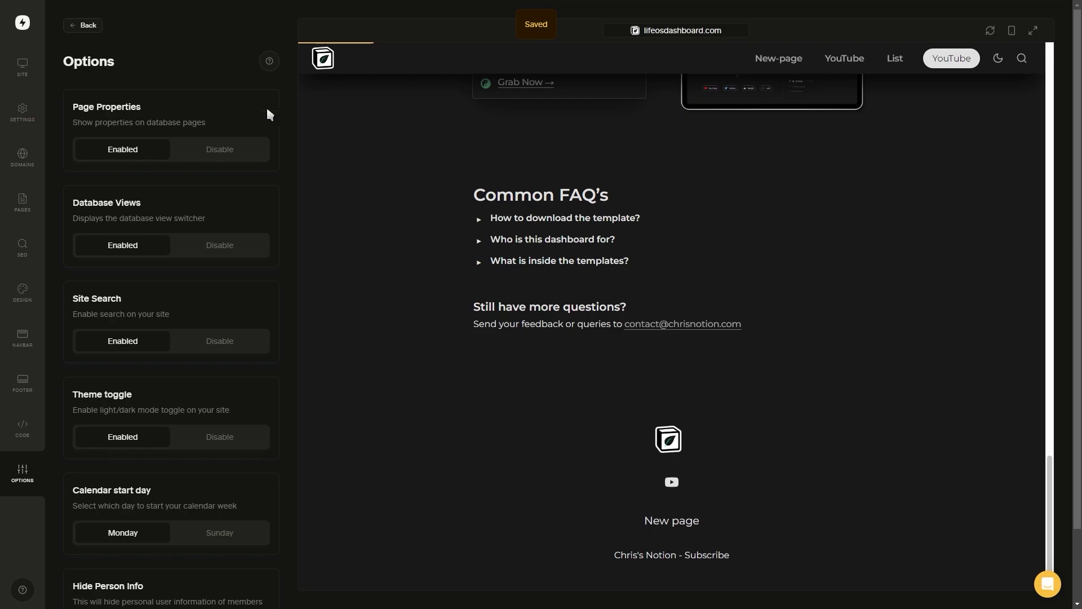
Toggle the live Life OS site to light mode and back to dark
{"action": "scroll", "coordinate": [410, 247], "scroll_direction": "up", "scroll_amount": 15}
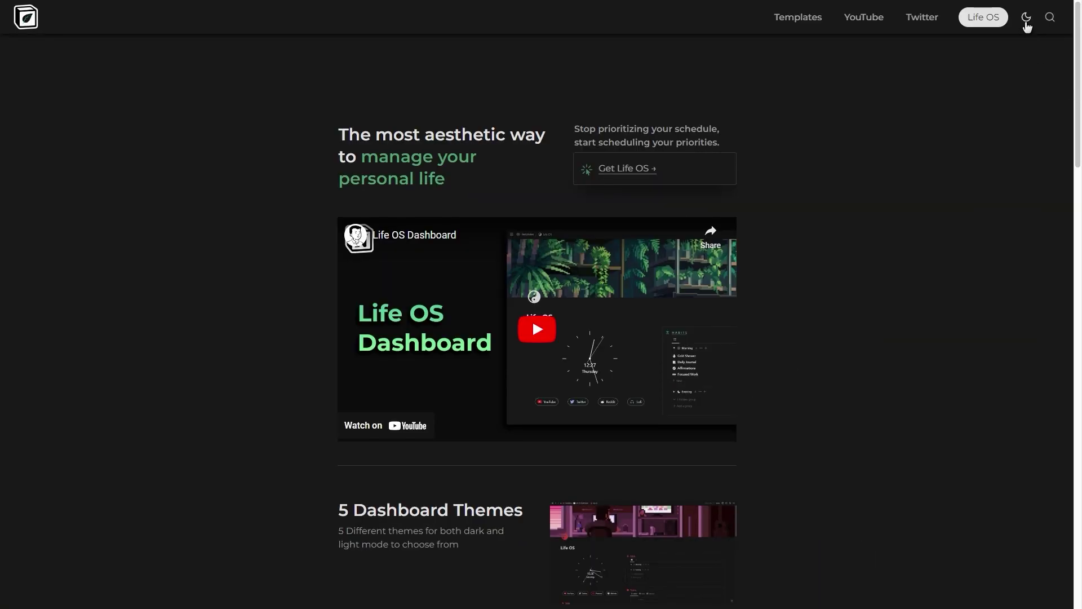
{"action": "left_click", "coordinate": [1025, 21]}
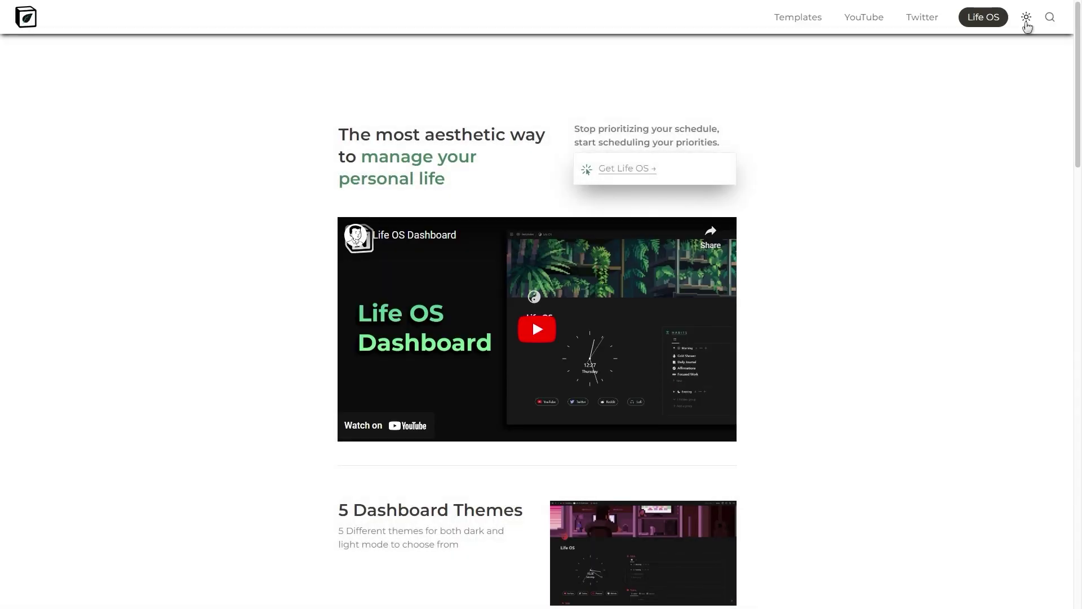
{"action": "left_click", "coordinate": [1026, 26]}
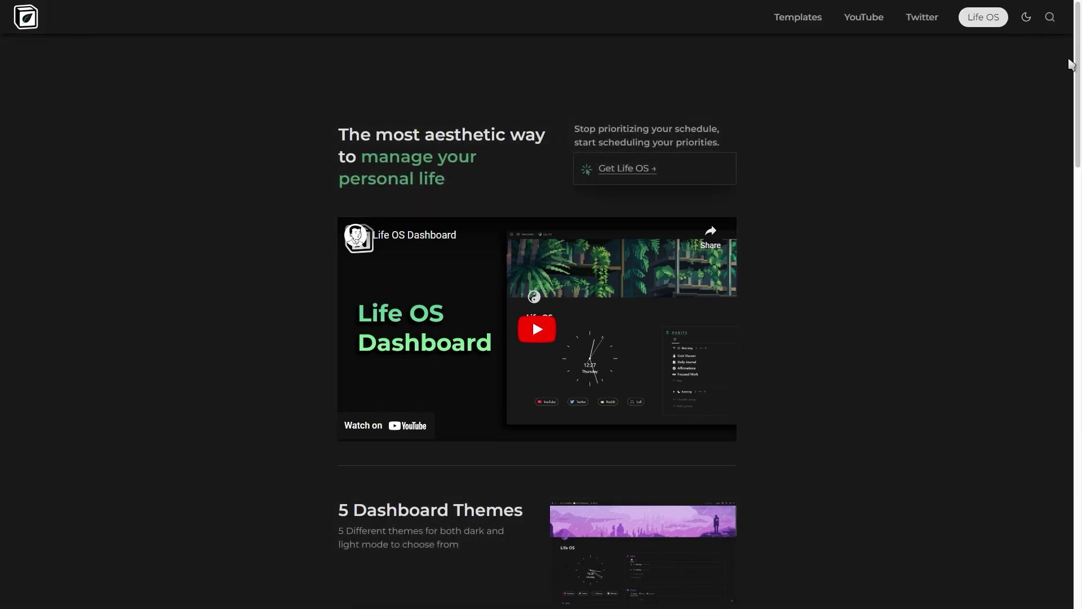